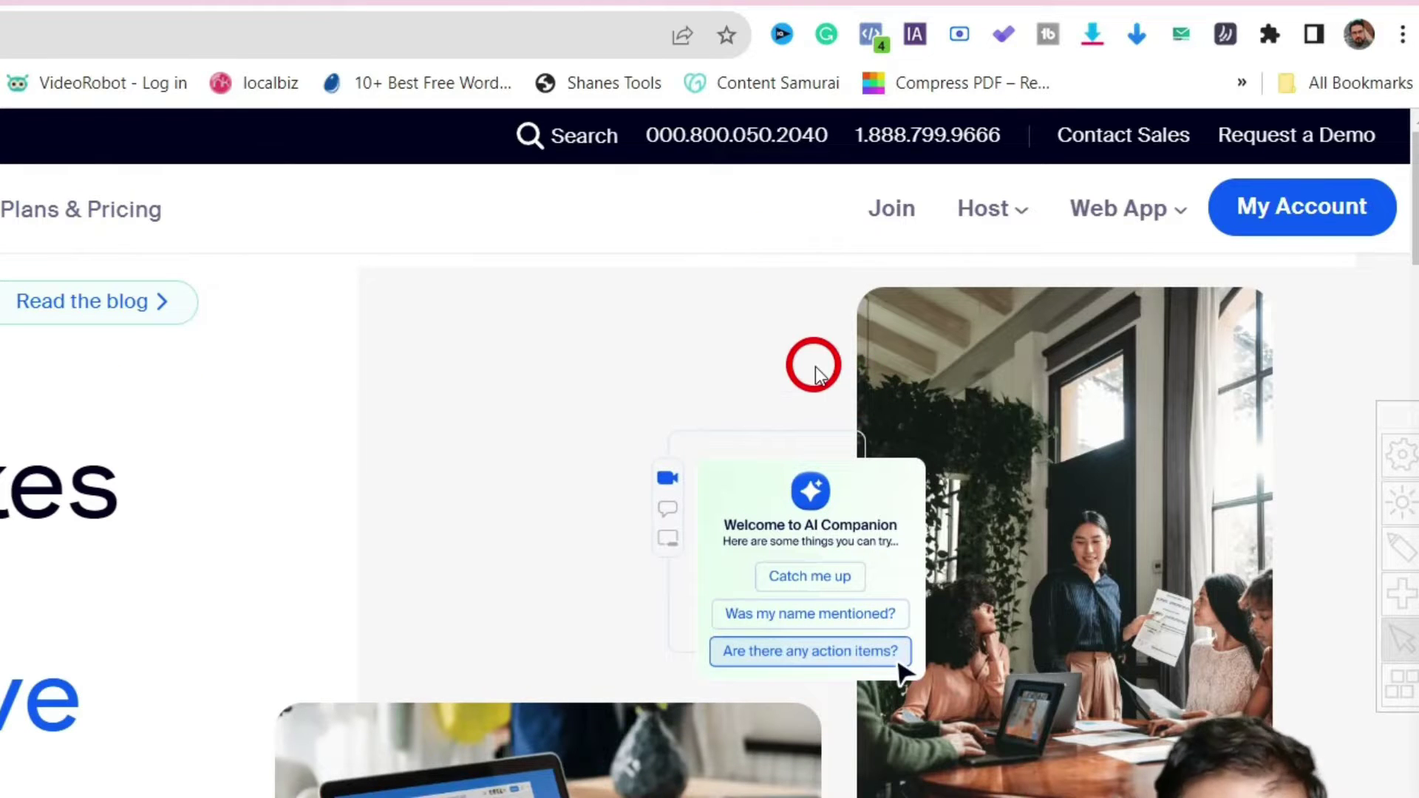
Visit the Join page, return home, dismiss the Zoomtopia banner and show the Host options
left_click(892, 210)
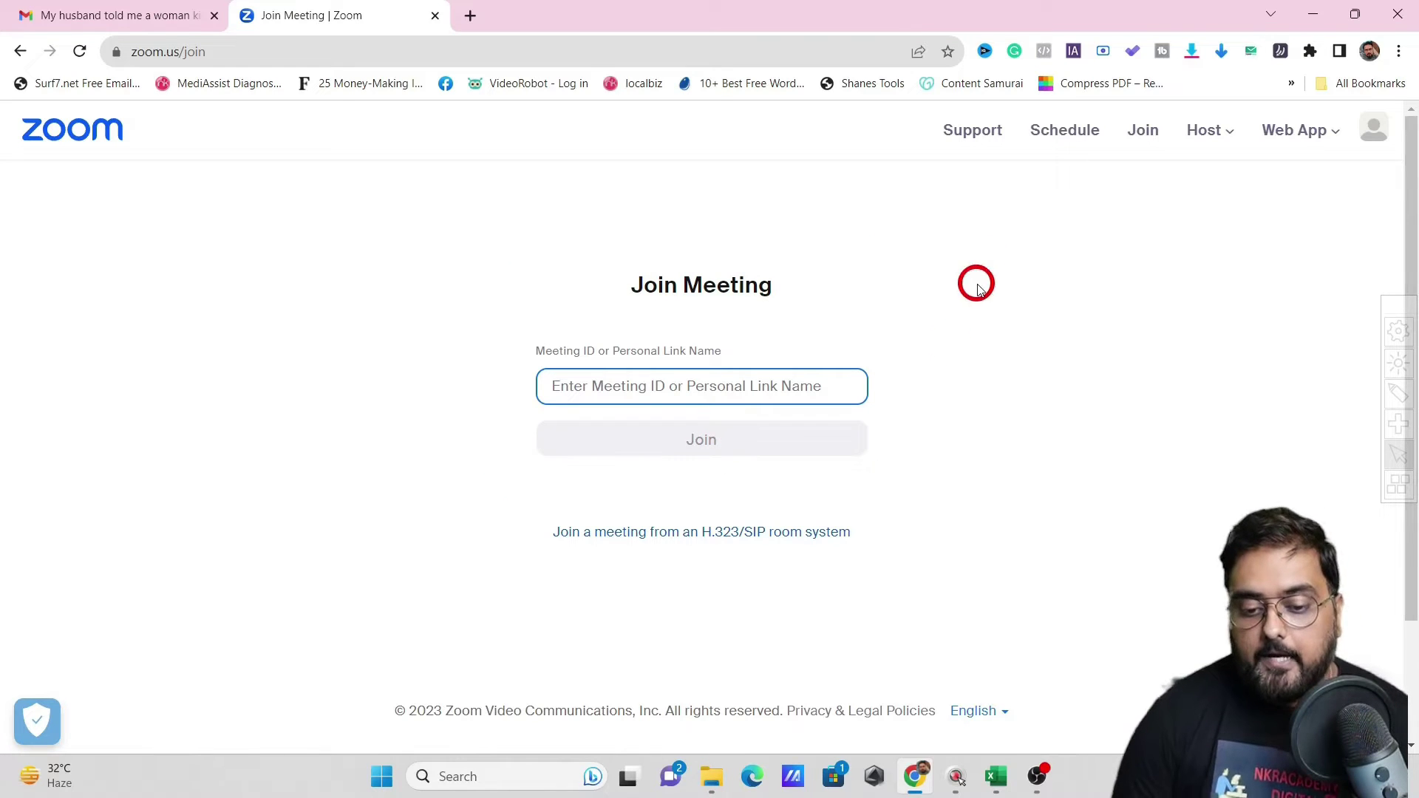
left_click(20, 53)
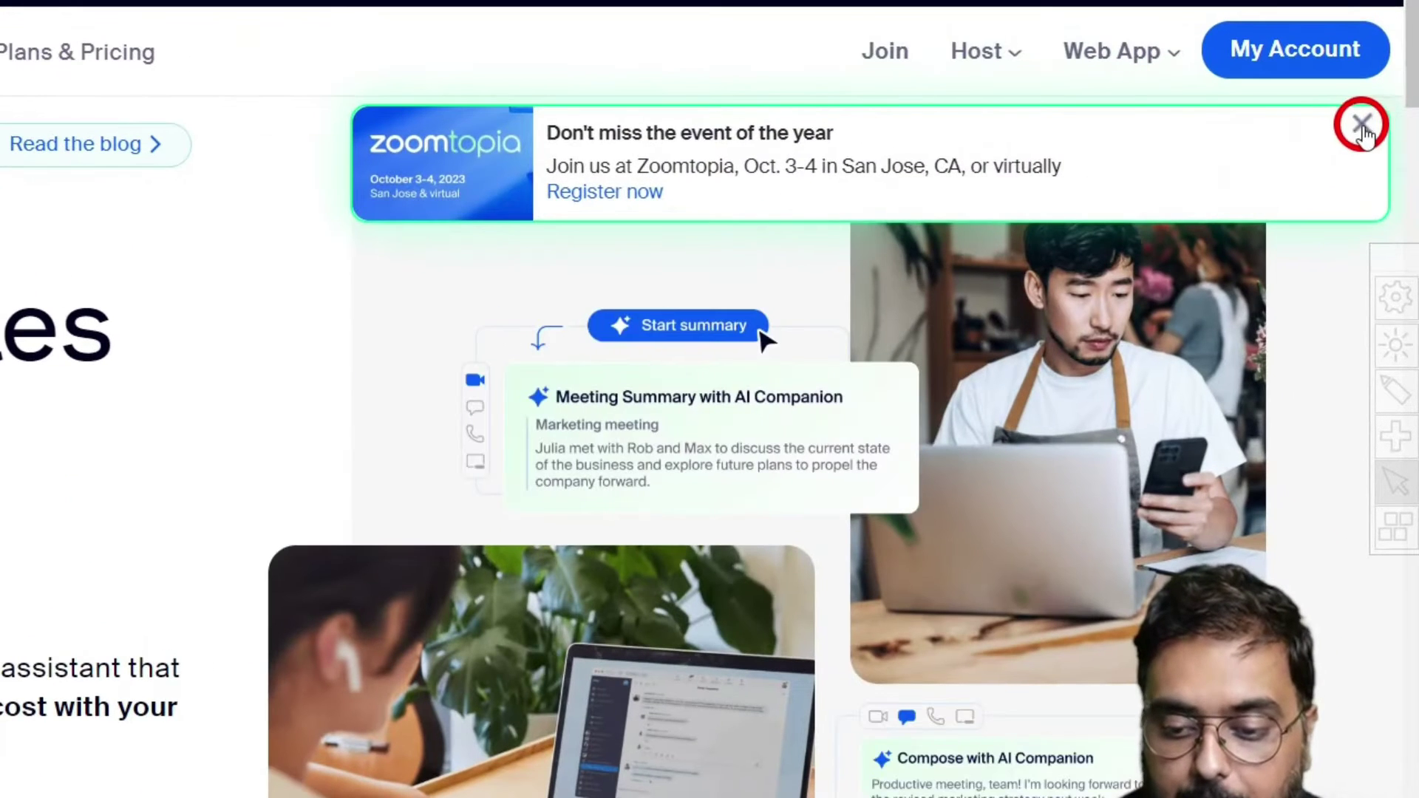
left_click(1362, 126)
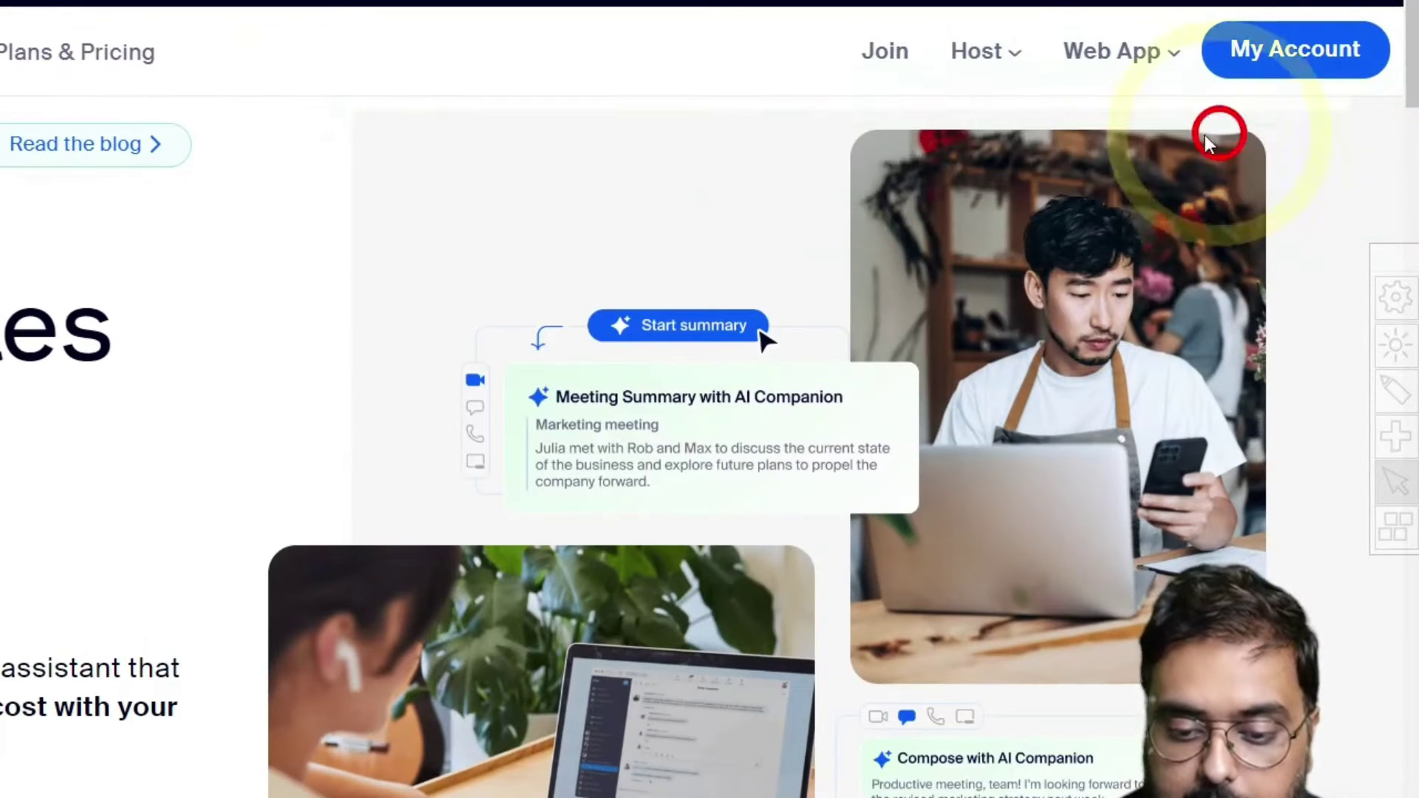
left_click(1012, 59)
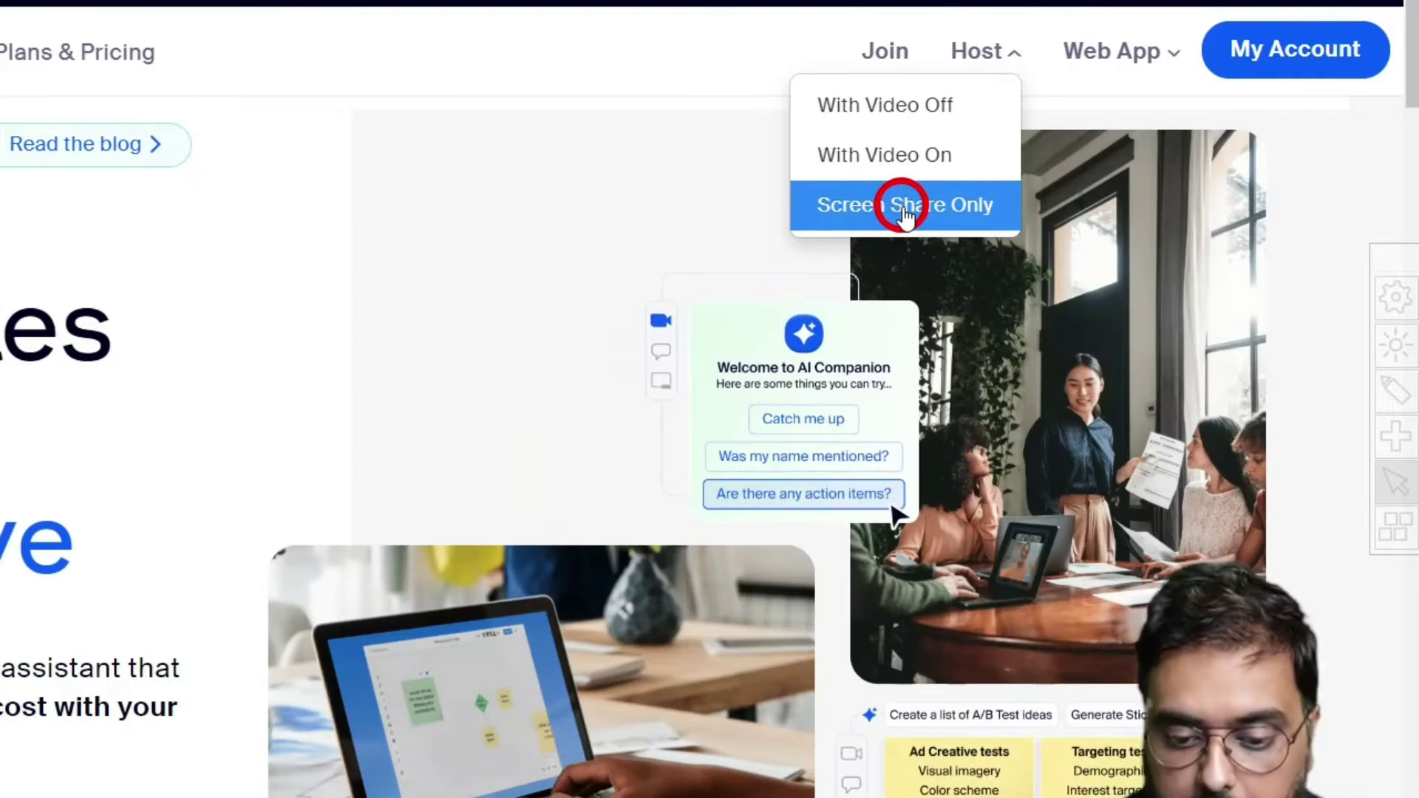
Host a meeting with video on, outline the desktop Zoom shortcut in red, then restore the browser
left_click(900, 164)
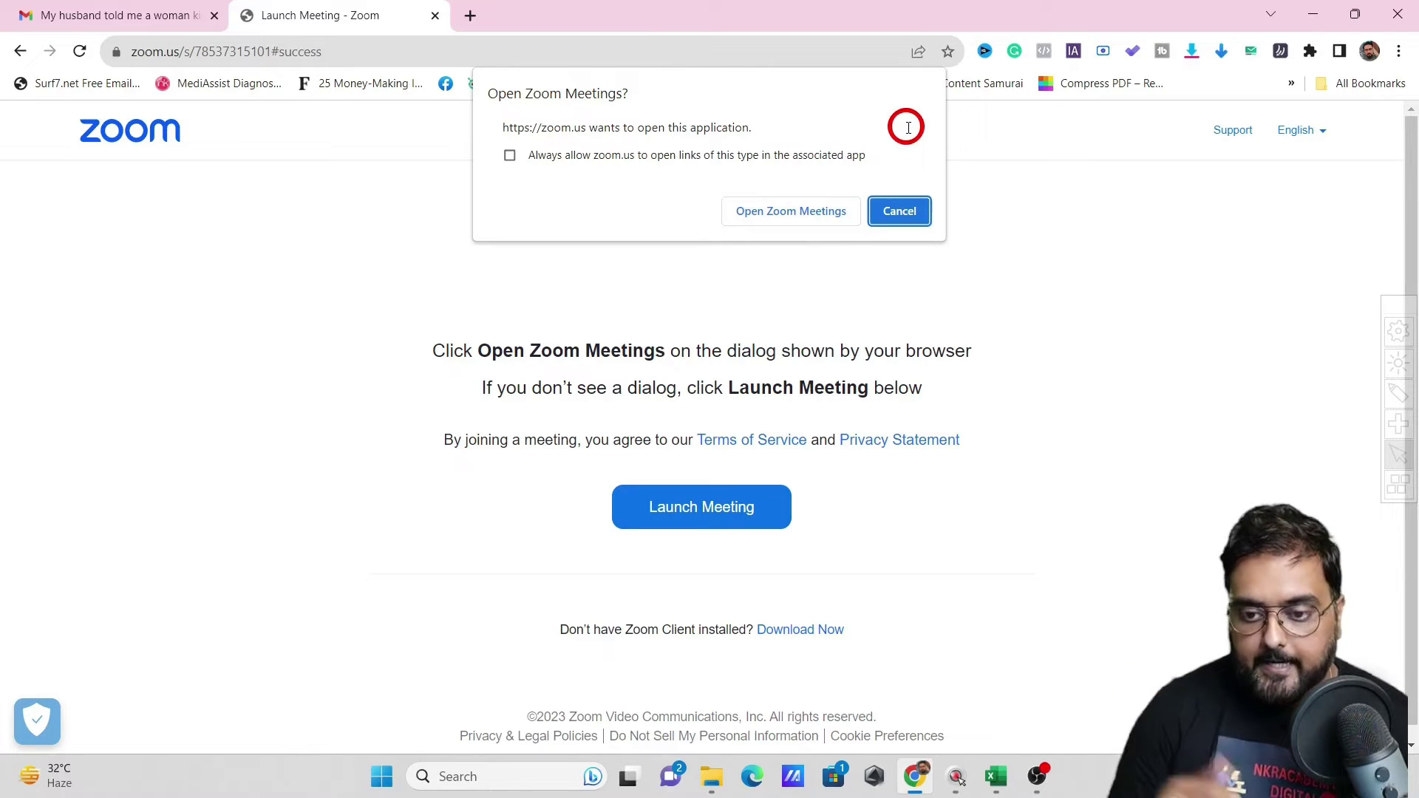
left_click(1321, 13)
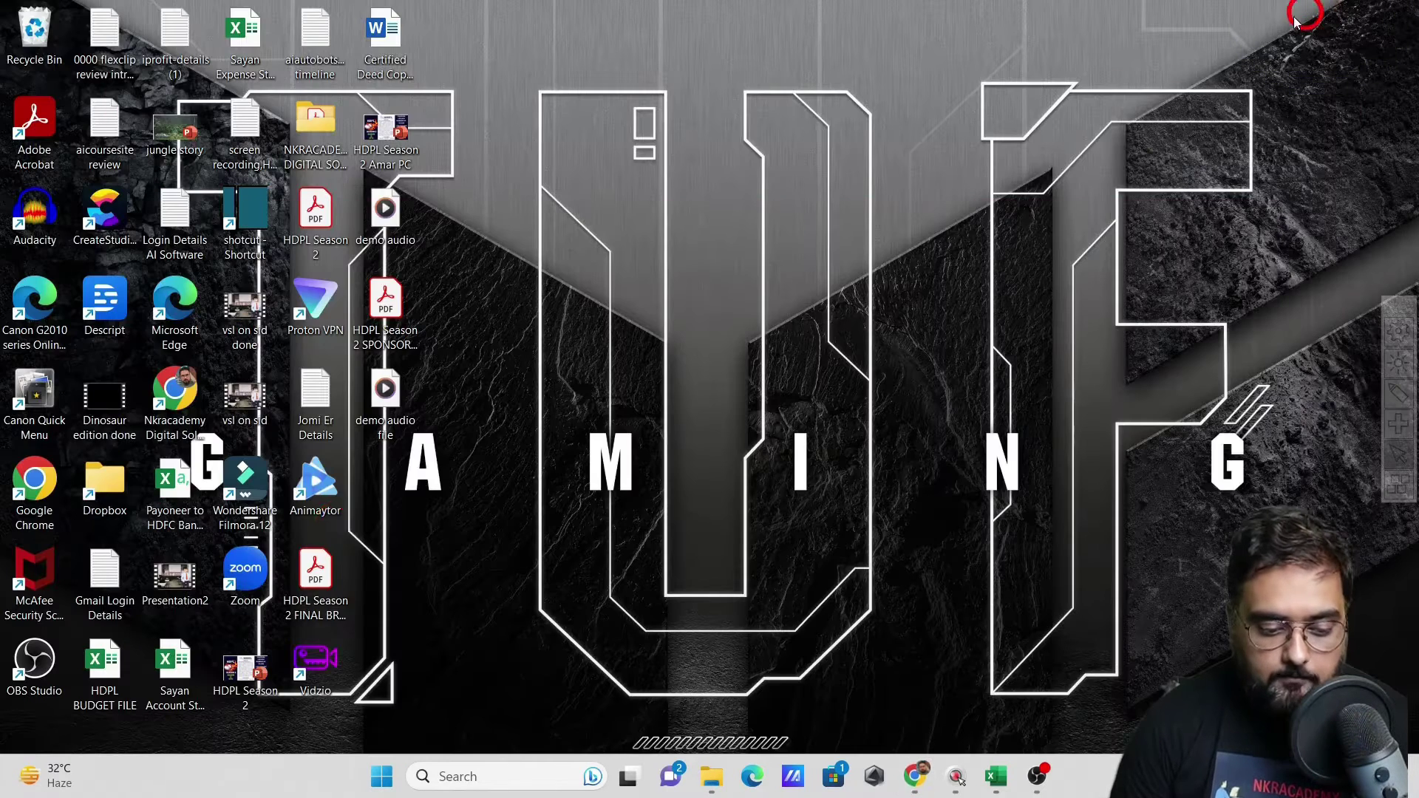
left_click(1397, 390)
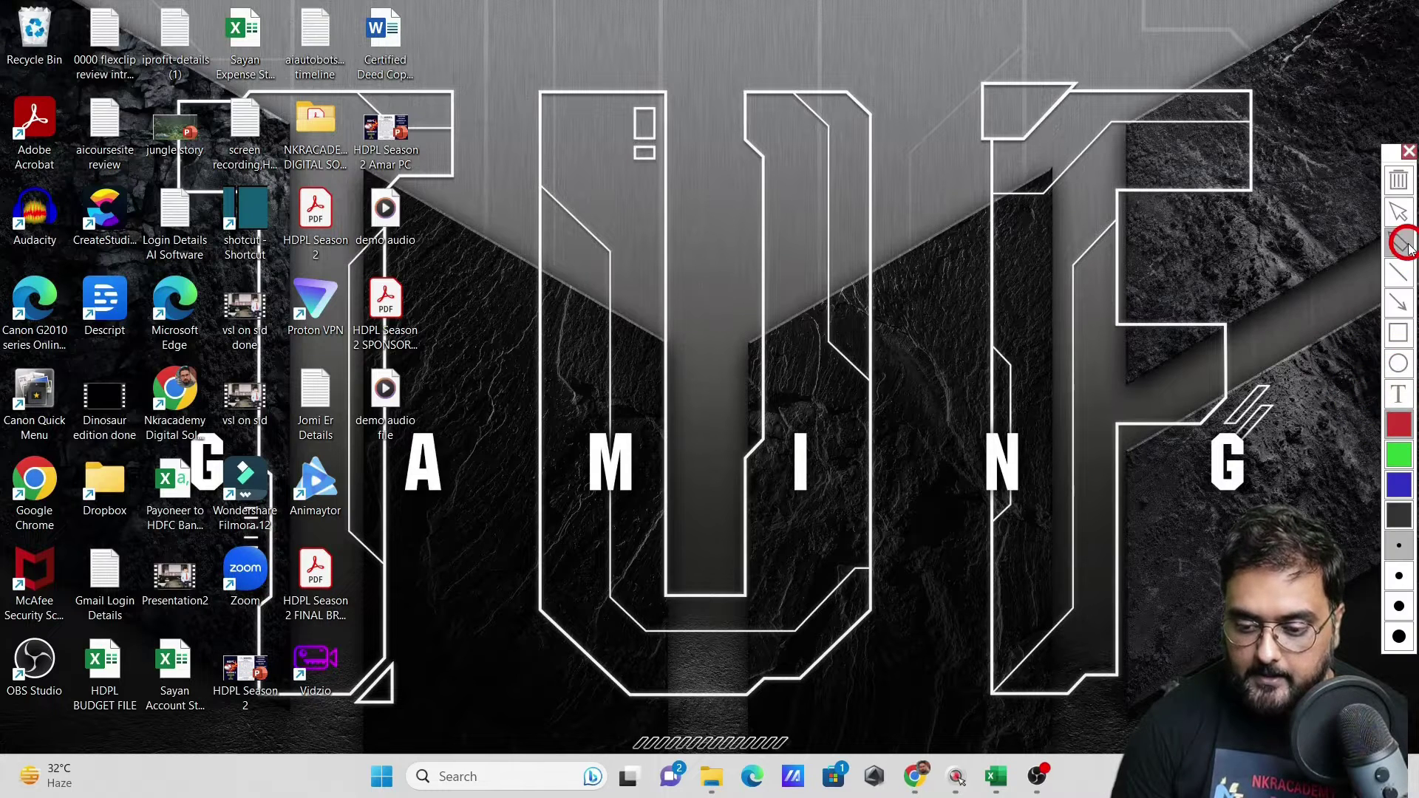
left_click(1400, 341)
mouse_move(215, 548)
left_mouse_down()
mouse_move(295, 639)
mouse_move(280, 621)
left_mouse_up()
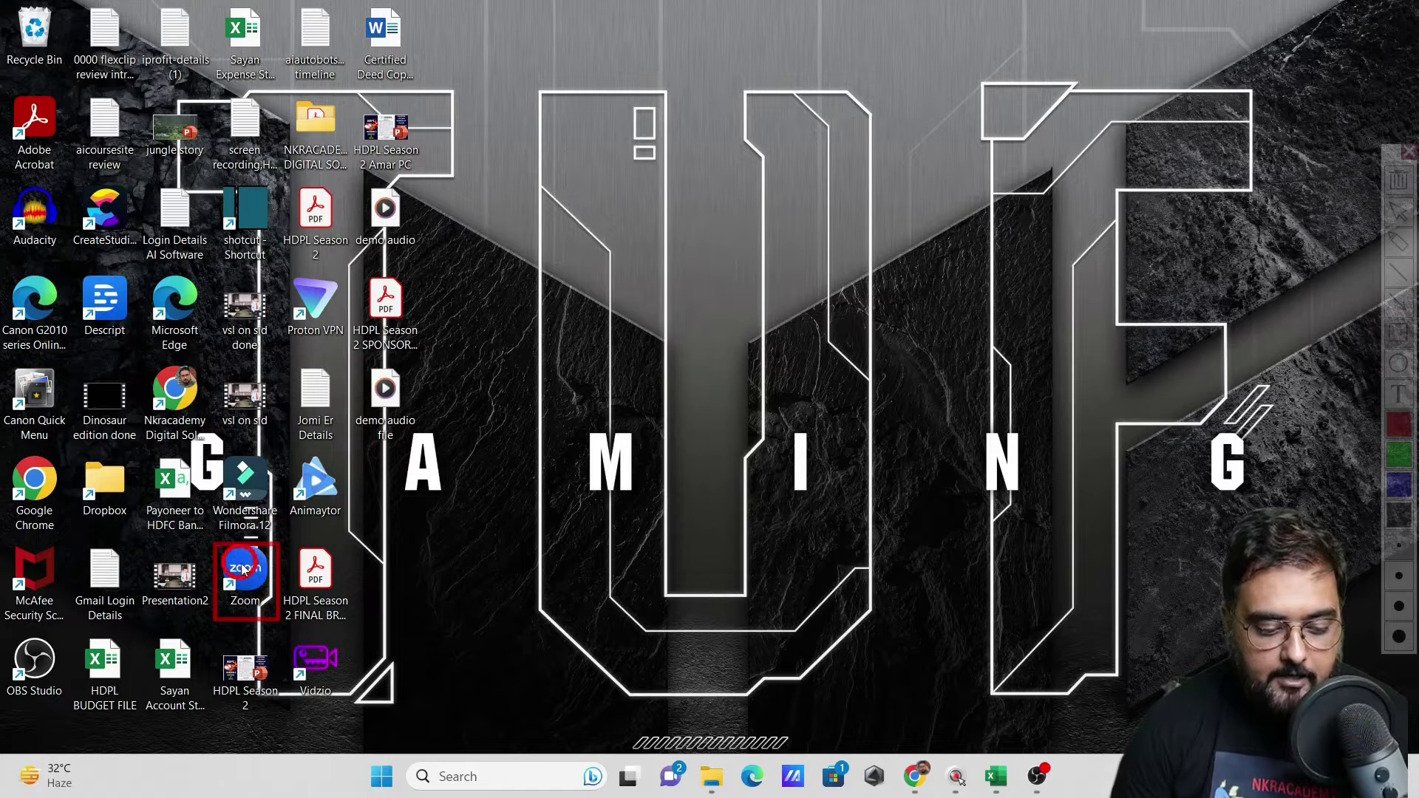
left_click(920, 782)
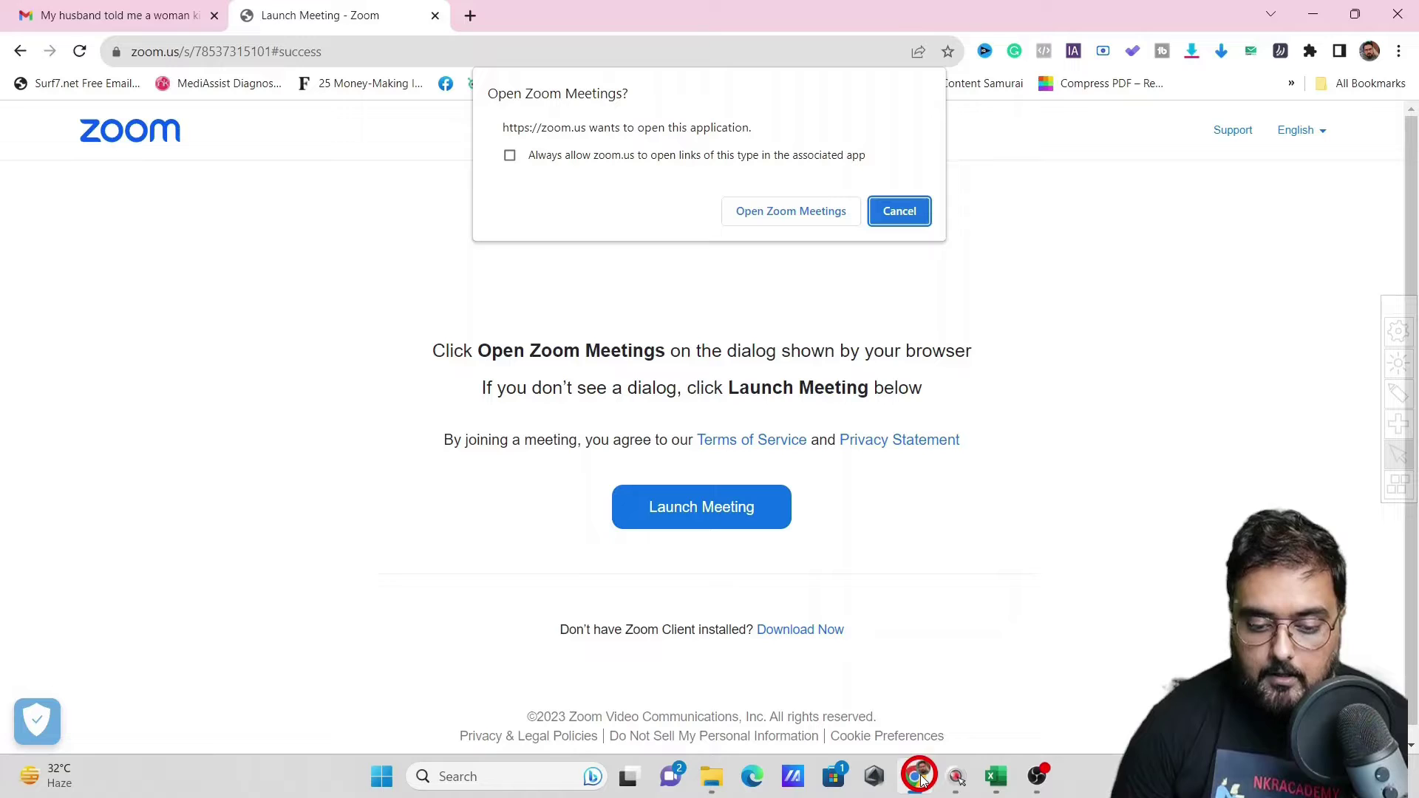
Allow Zoom Meetings to open, launch the meeting and bring the Zoom app window forward
left_click(781, 214)
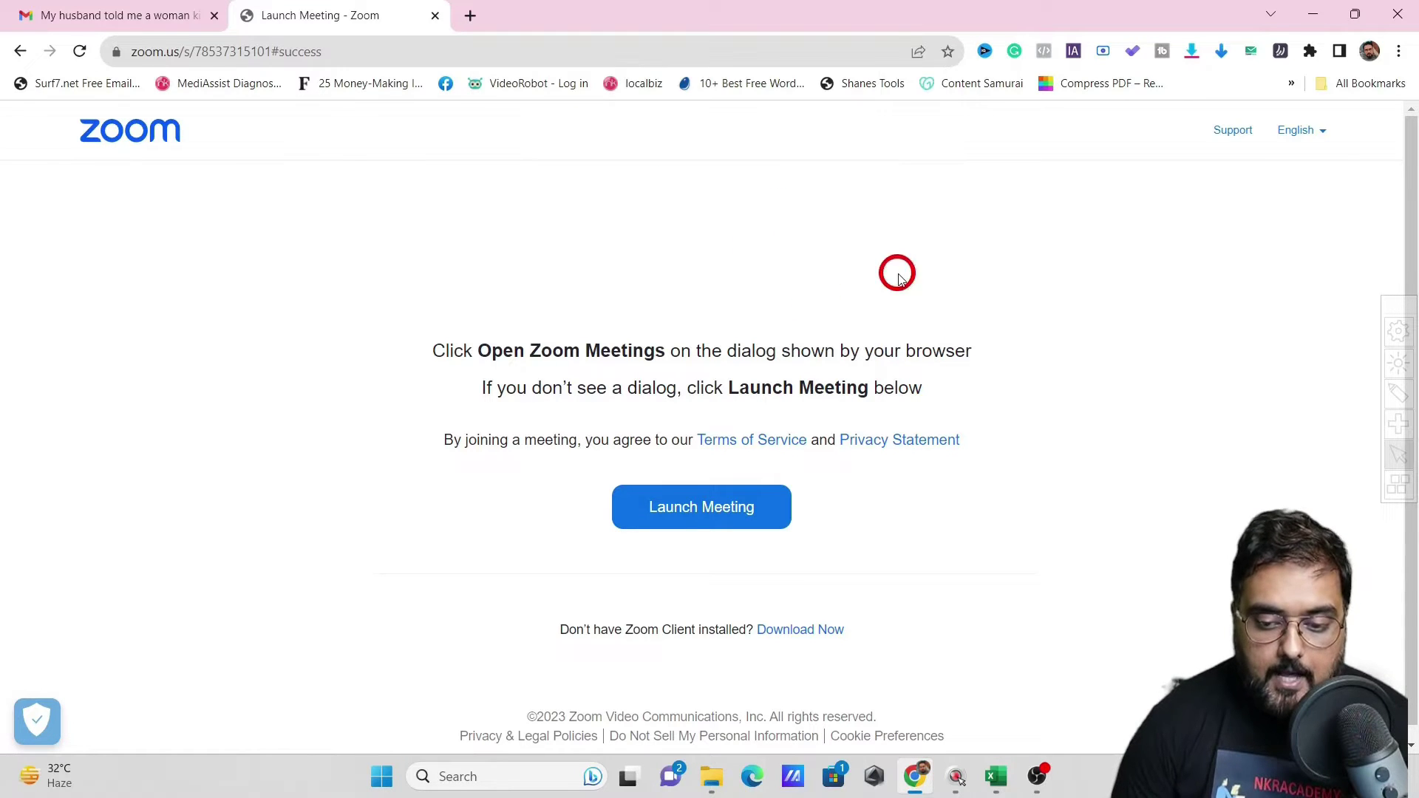
left_click(677, 505)
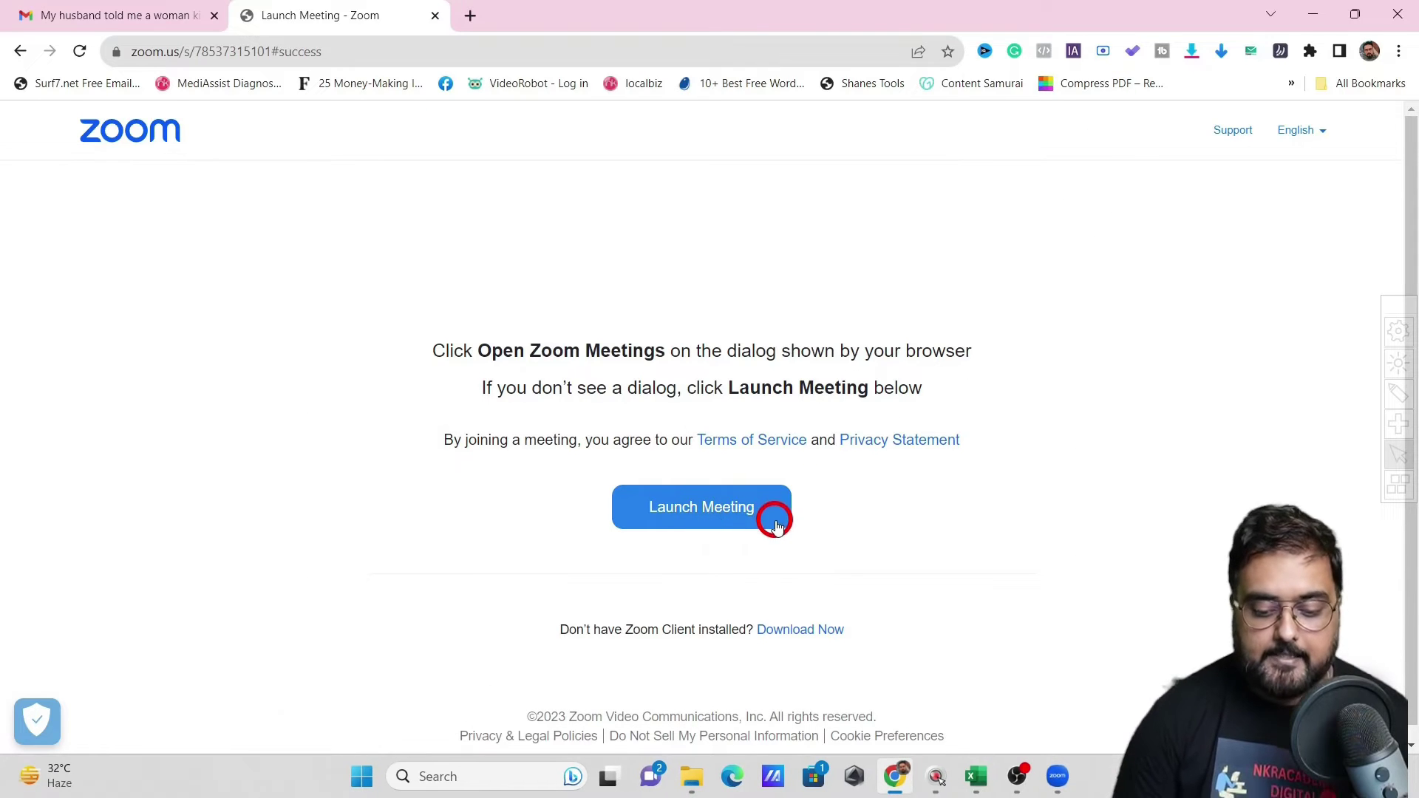
left_click(1056, 775)
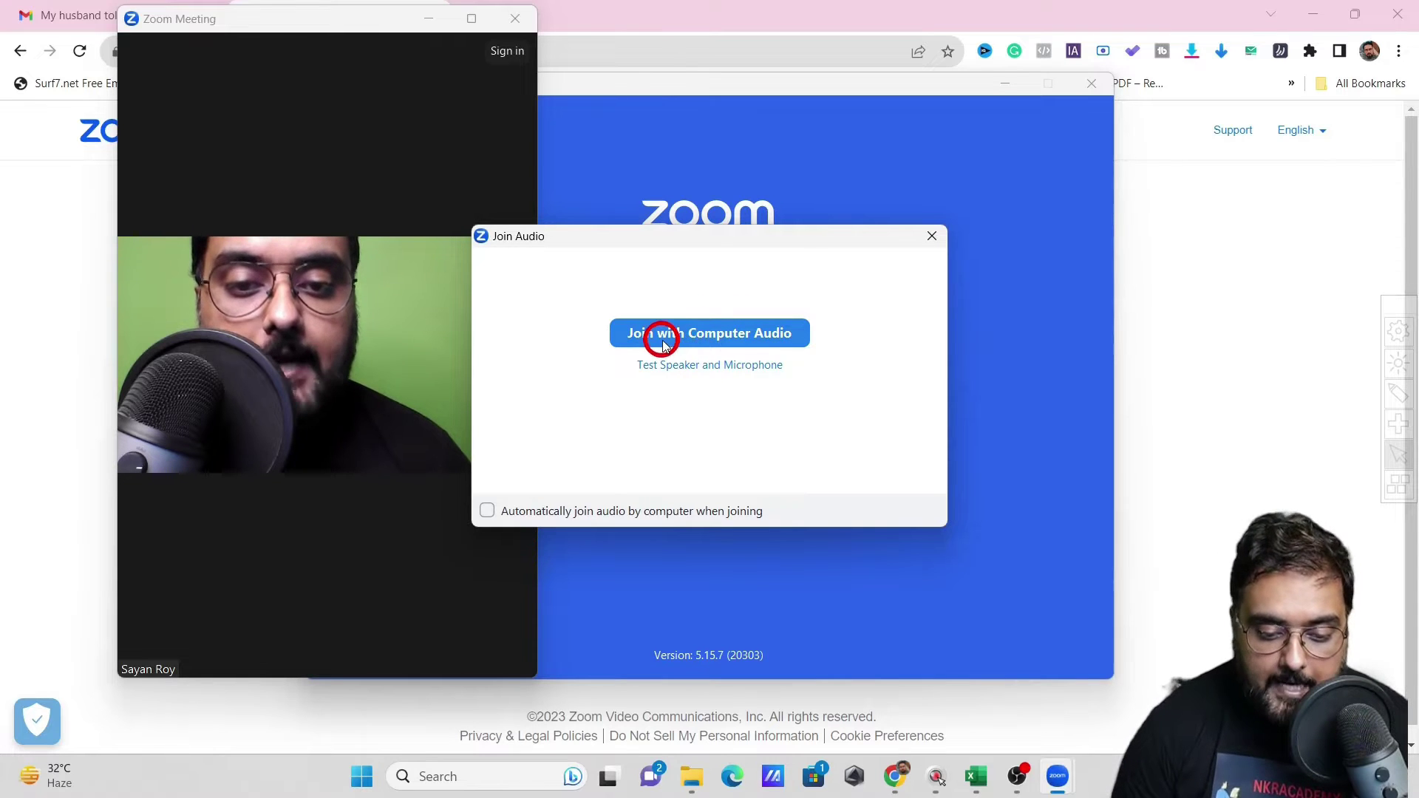
Join with computer audio and maximize the meeting window
left_click(736, 348)
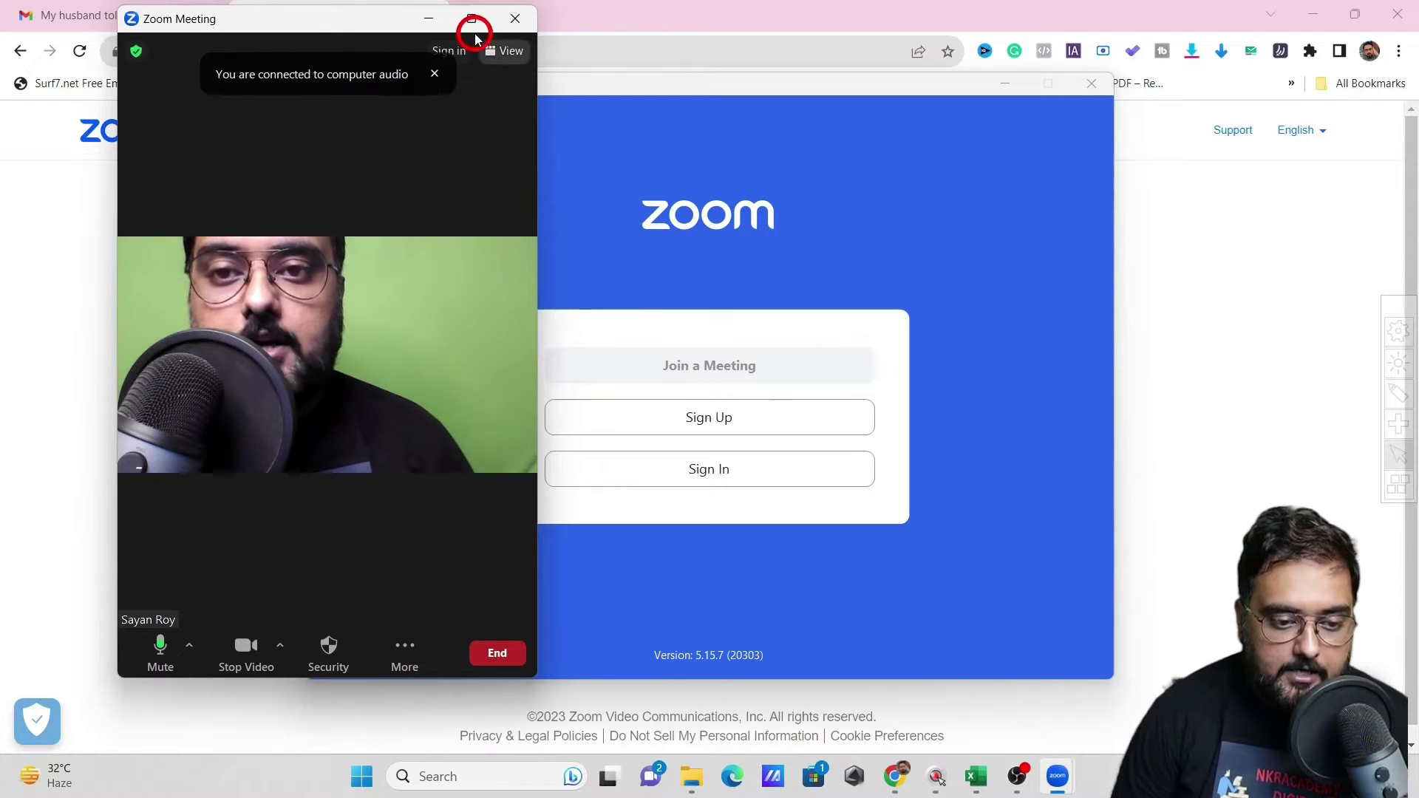
mouse_move(474, 22)
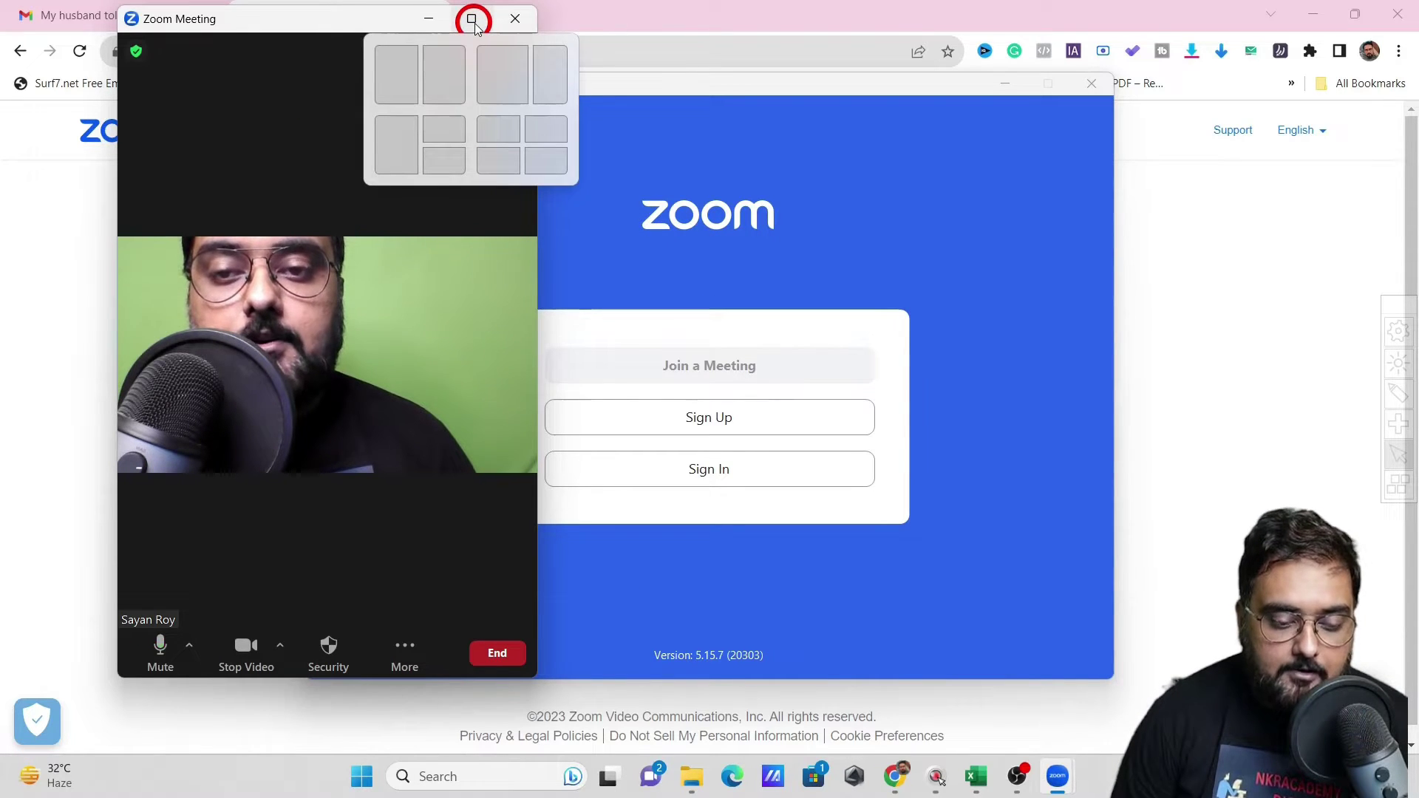
left_click(472, 19)
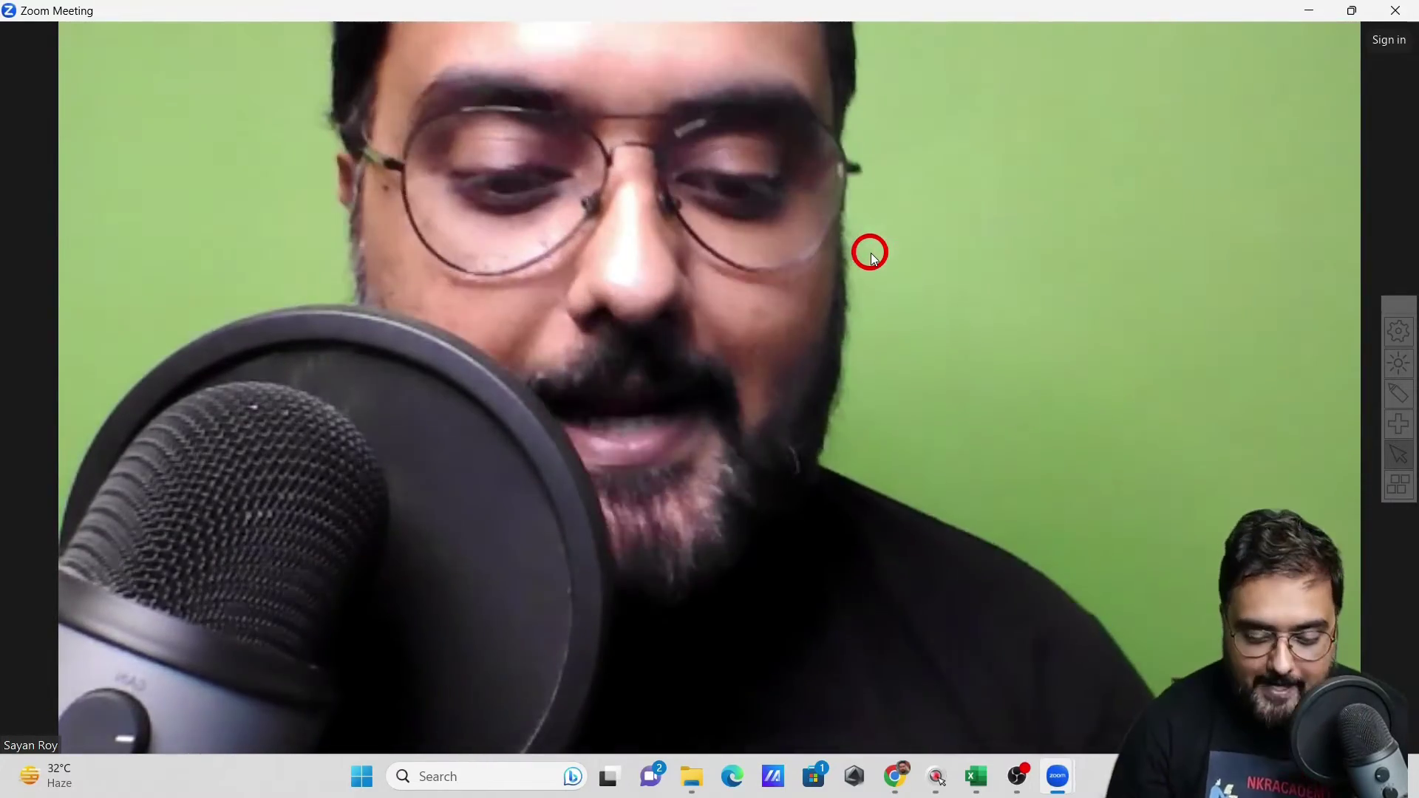
mouse_move(640, 604)
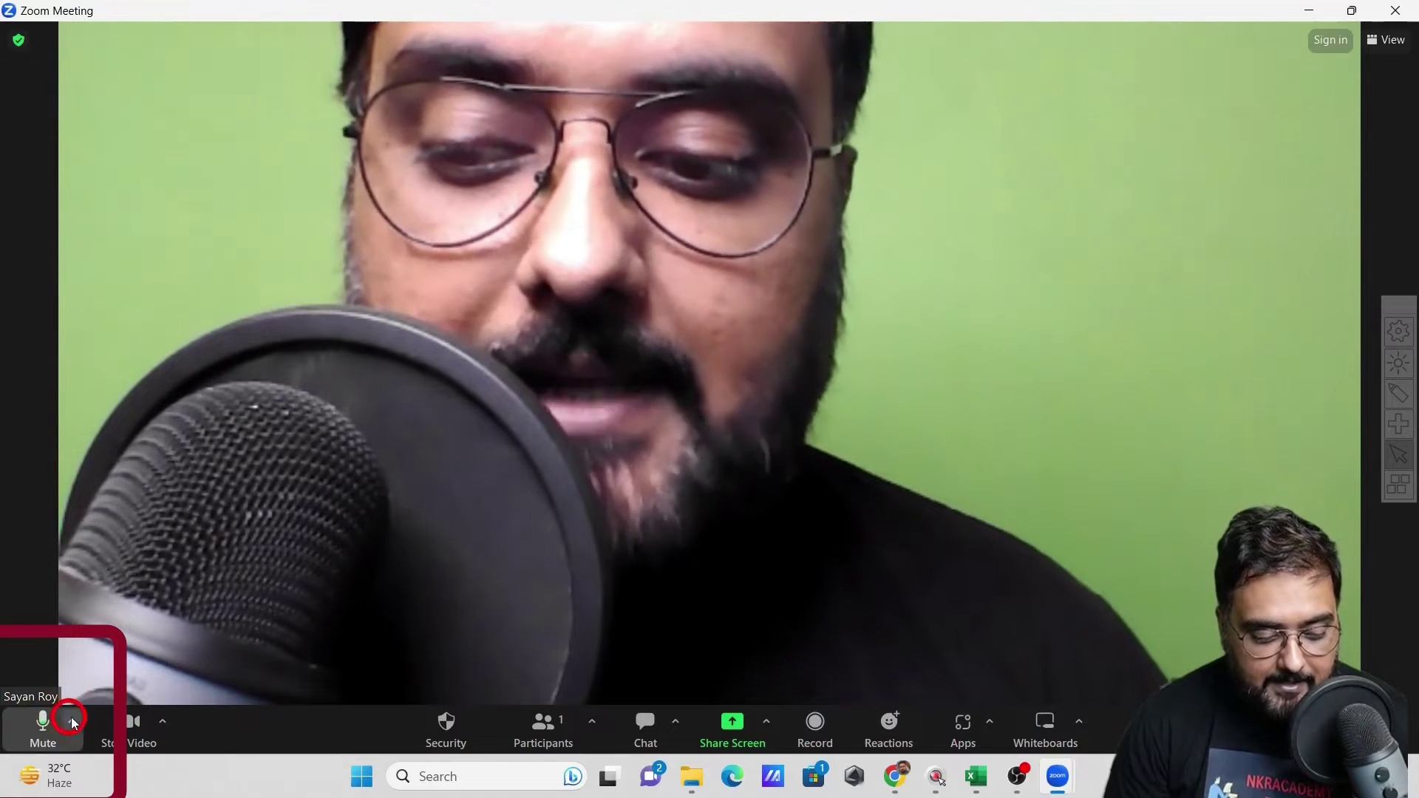
left_click(1399, 395)
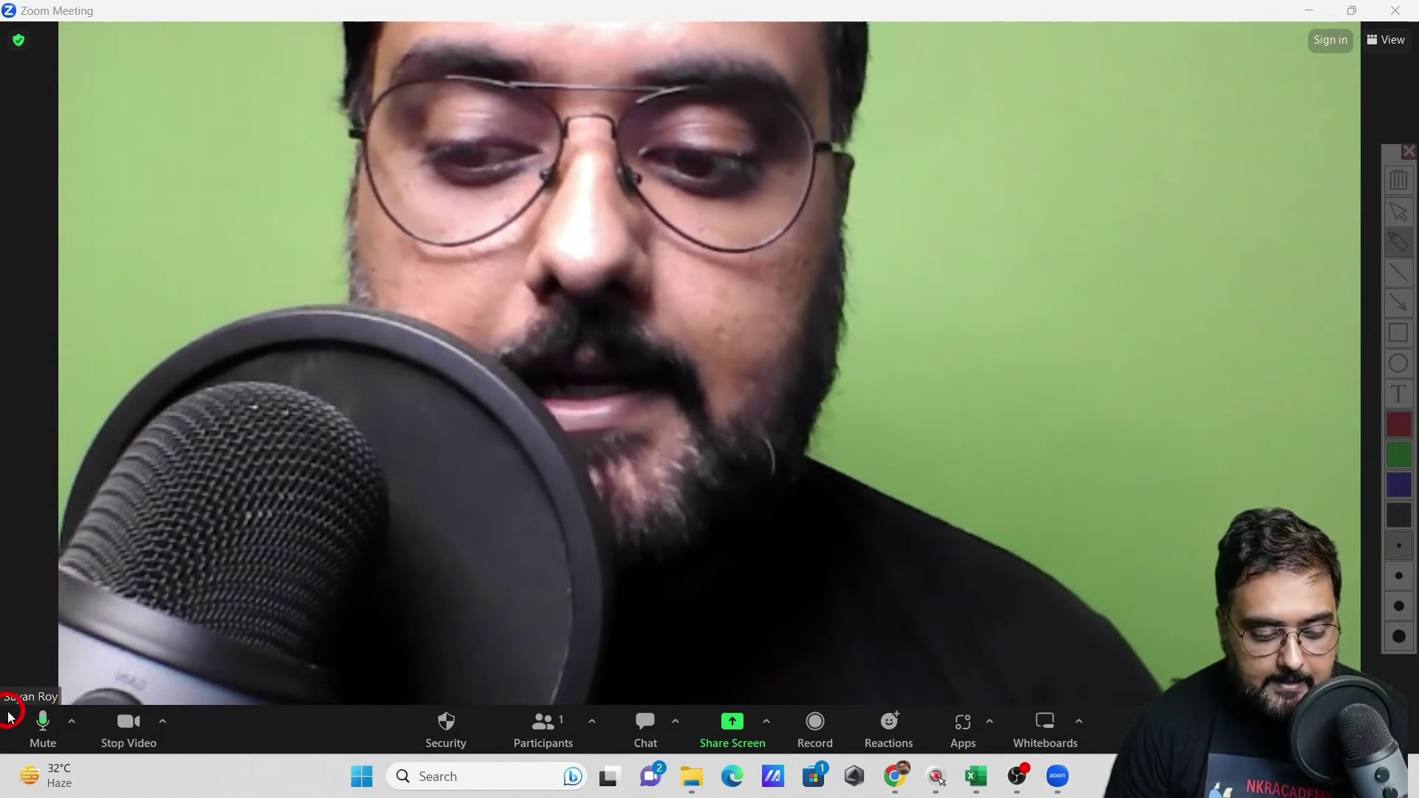
mouse_move(7, 712)
left_mouse_down()
mouse_move(397, 728)
mouse_move(911, 717)
left_mouse_up()
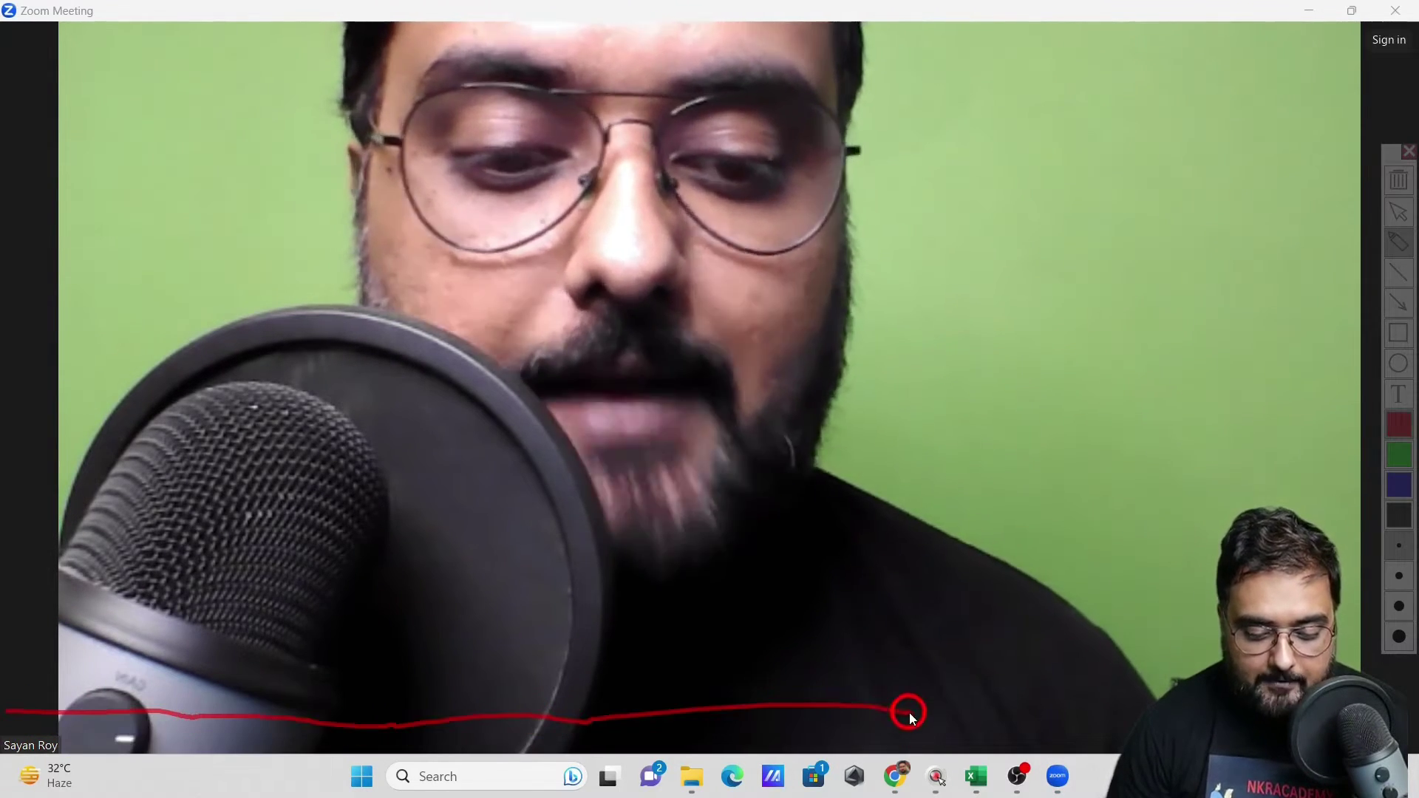
left_click_drag(7, 632, 1130, 794)
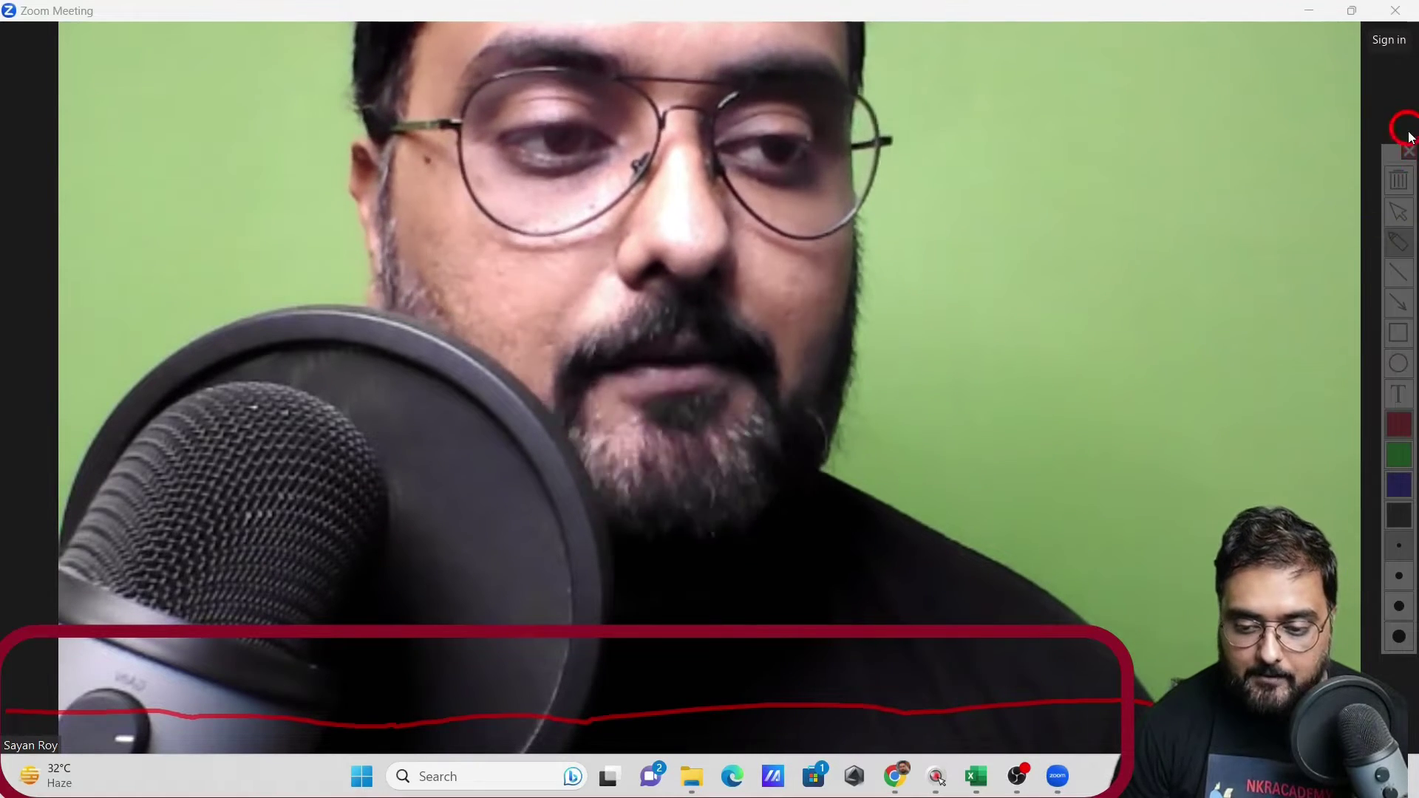
left_click(1407, 150)
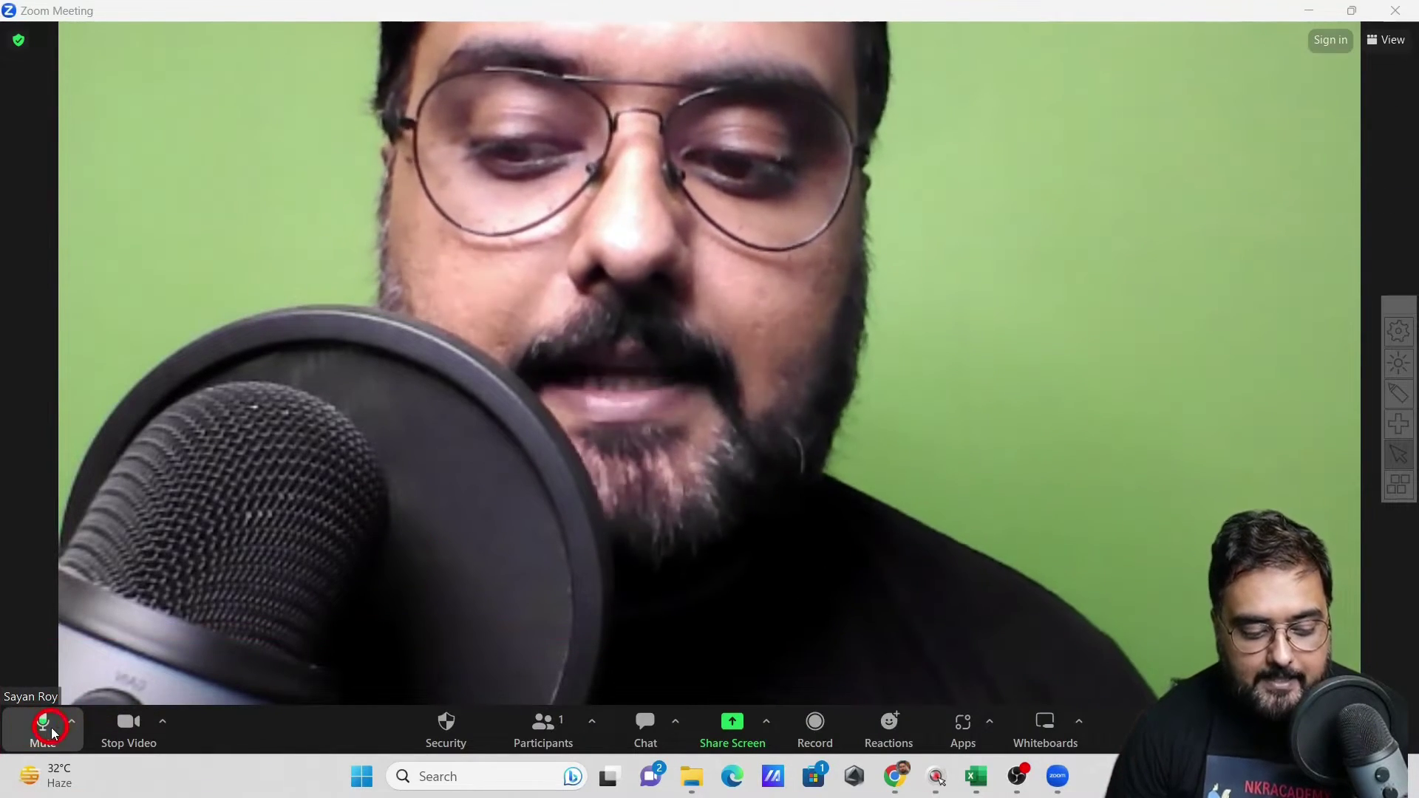
left_click(68, 729)
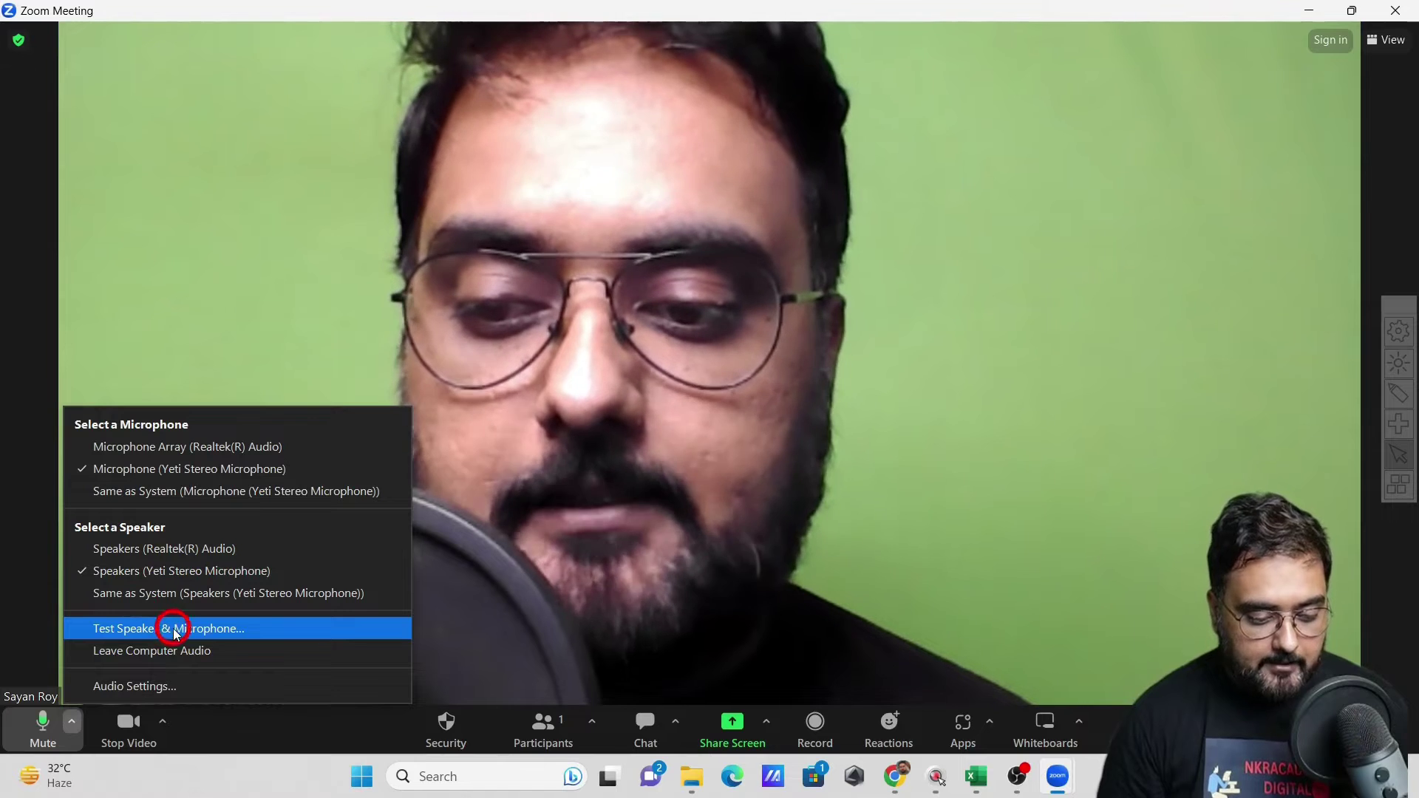
left_click(164, 687)
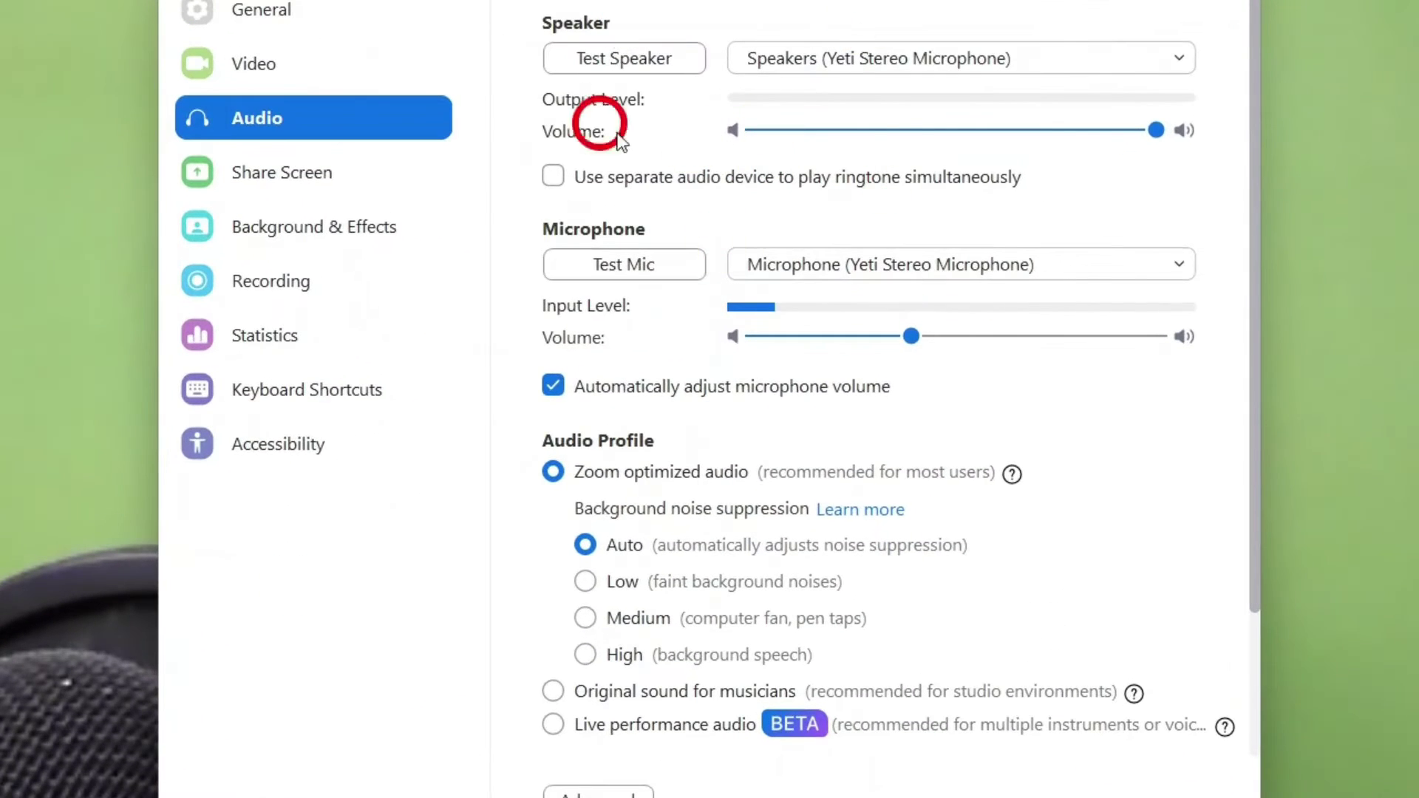
left_click(894, 59)
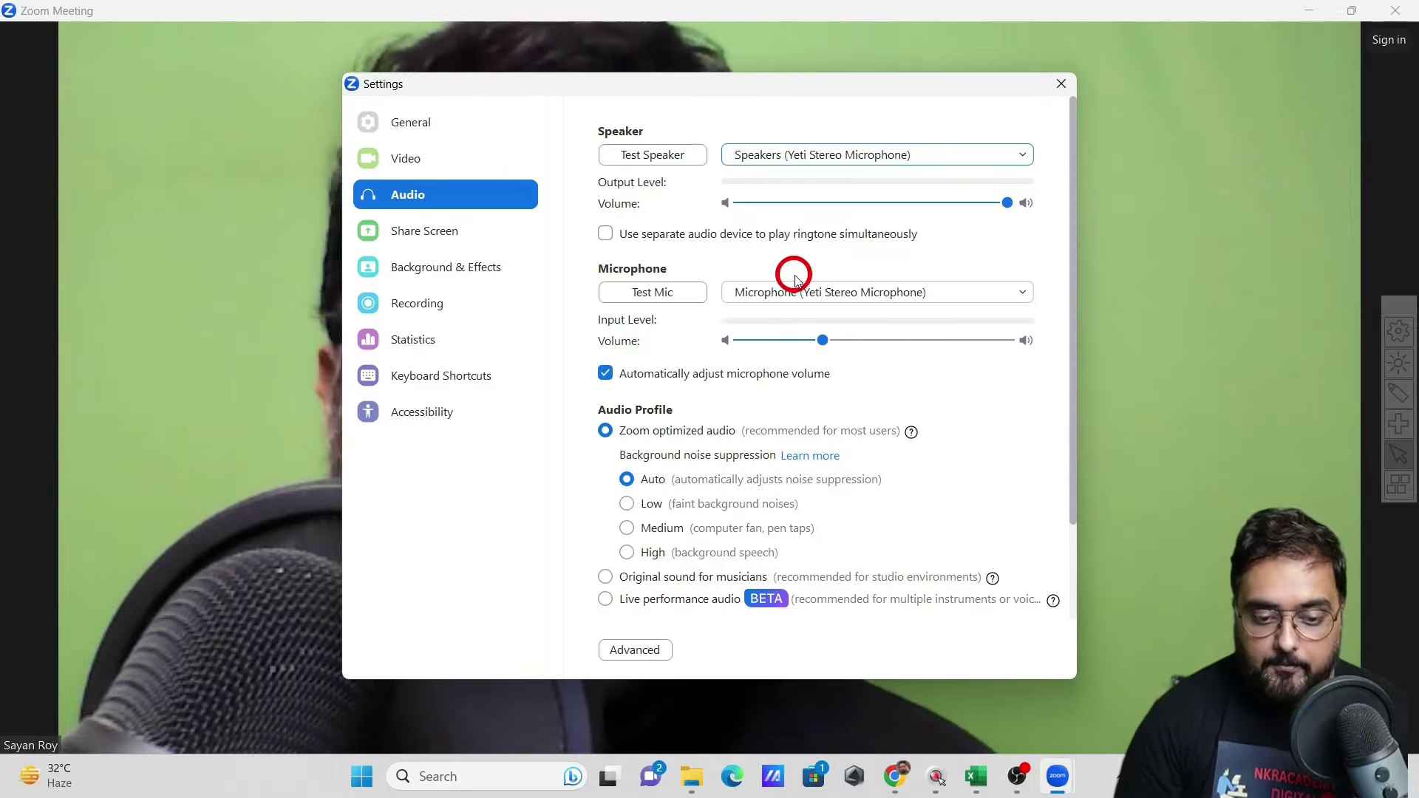
left_click(1060, 86)
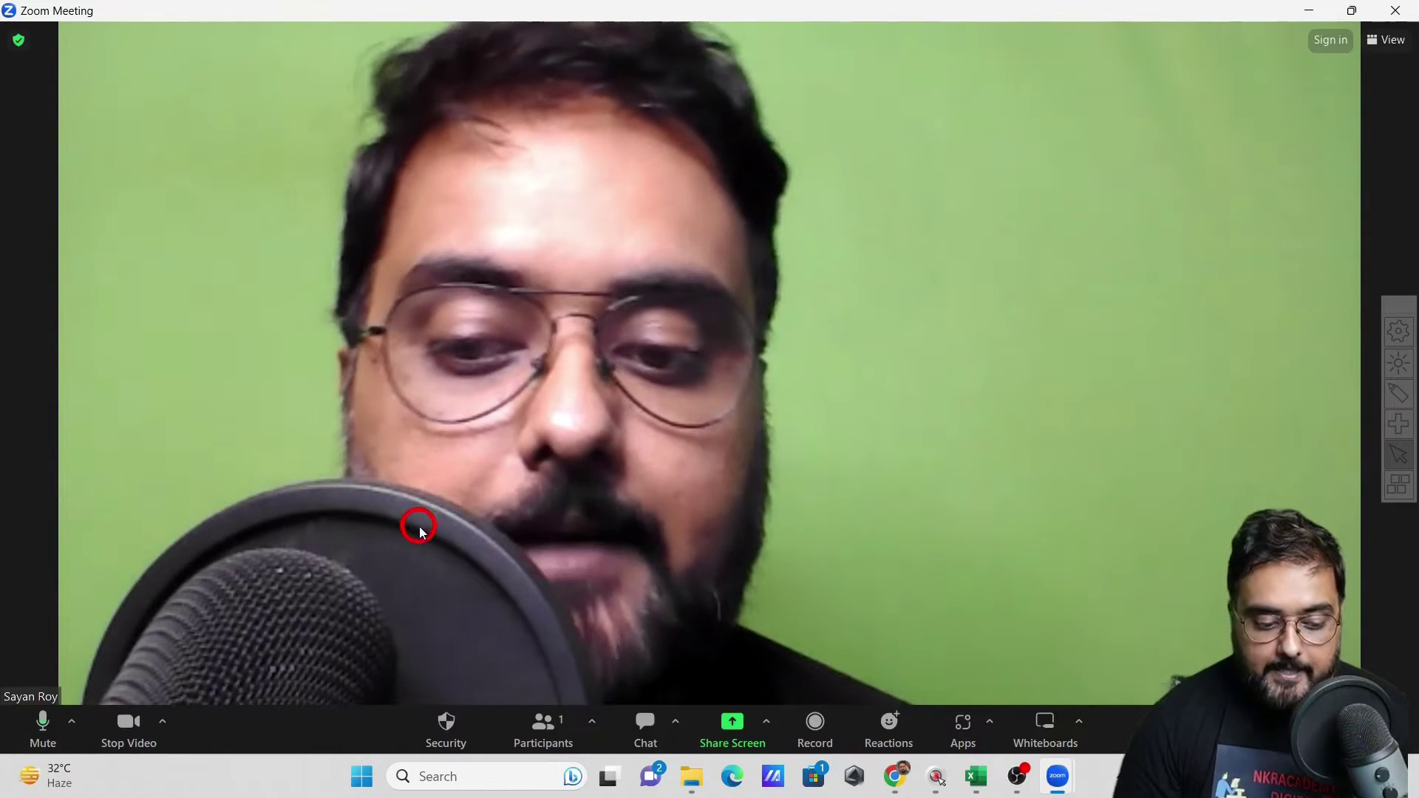
Stop and restart the camera, then show the camera list with USB2.0 HD UVC WebCam selected
left_click(122, 728)
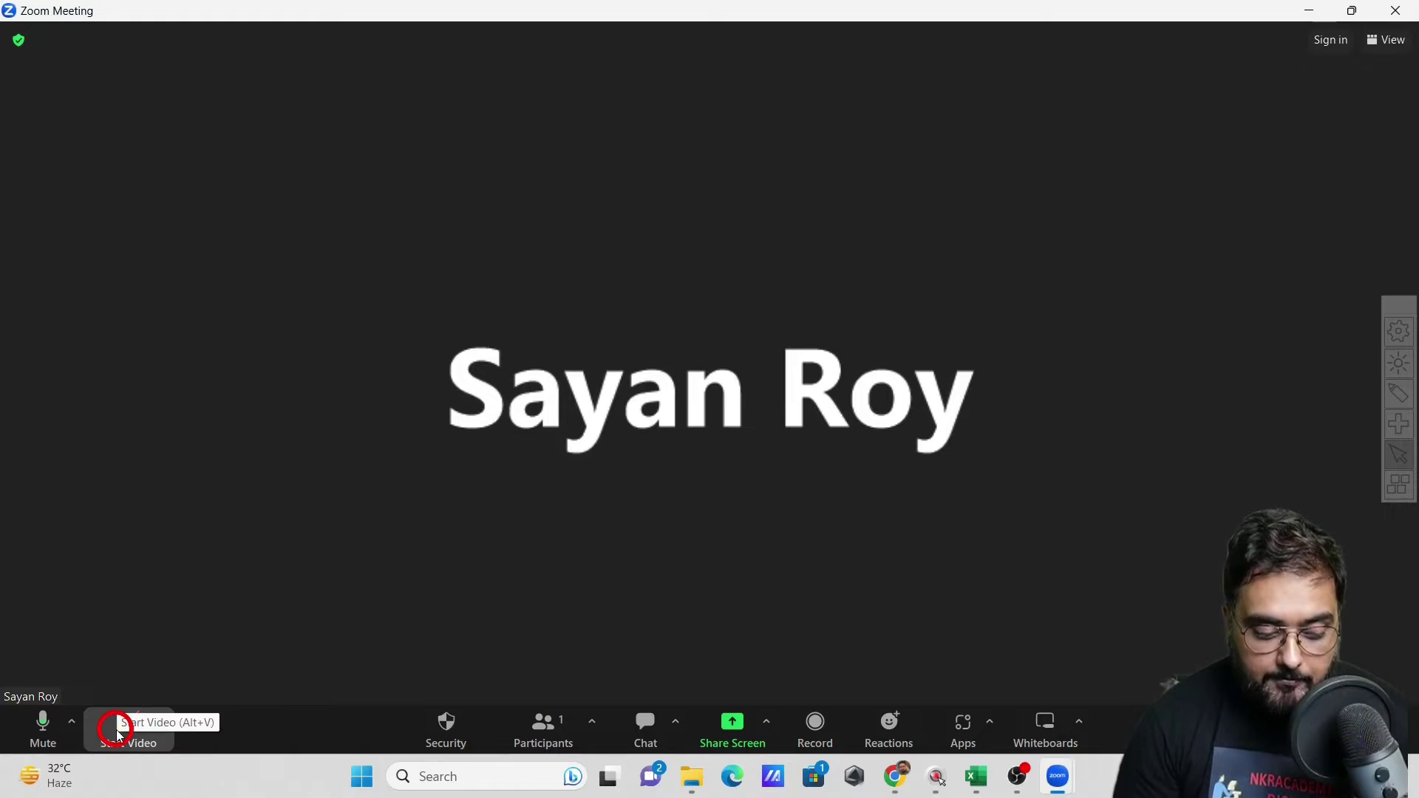
left_click(120, 732)
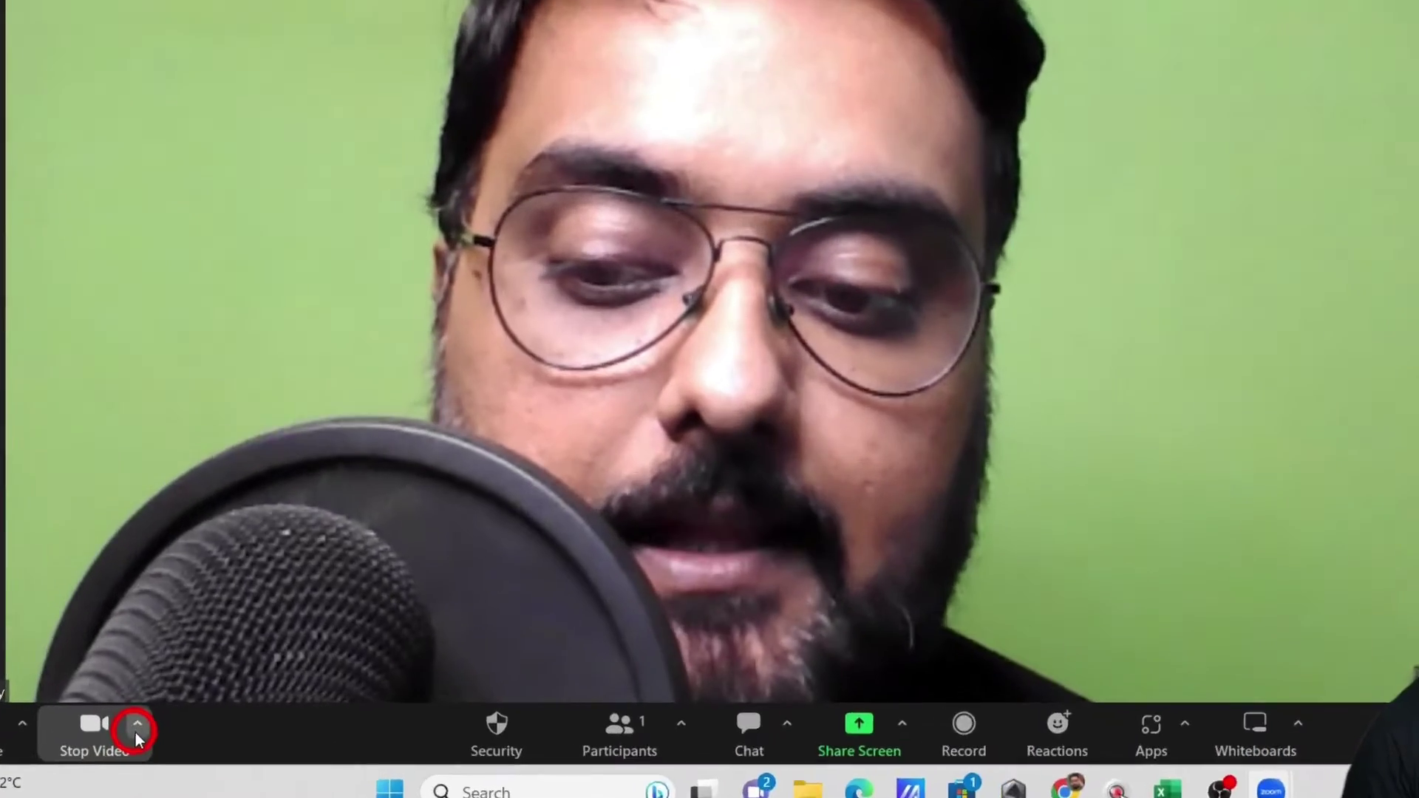
left_click(135, 734)
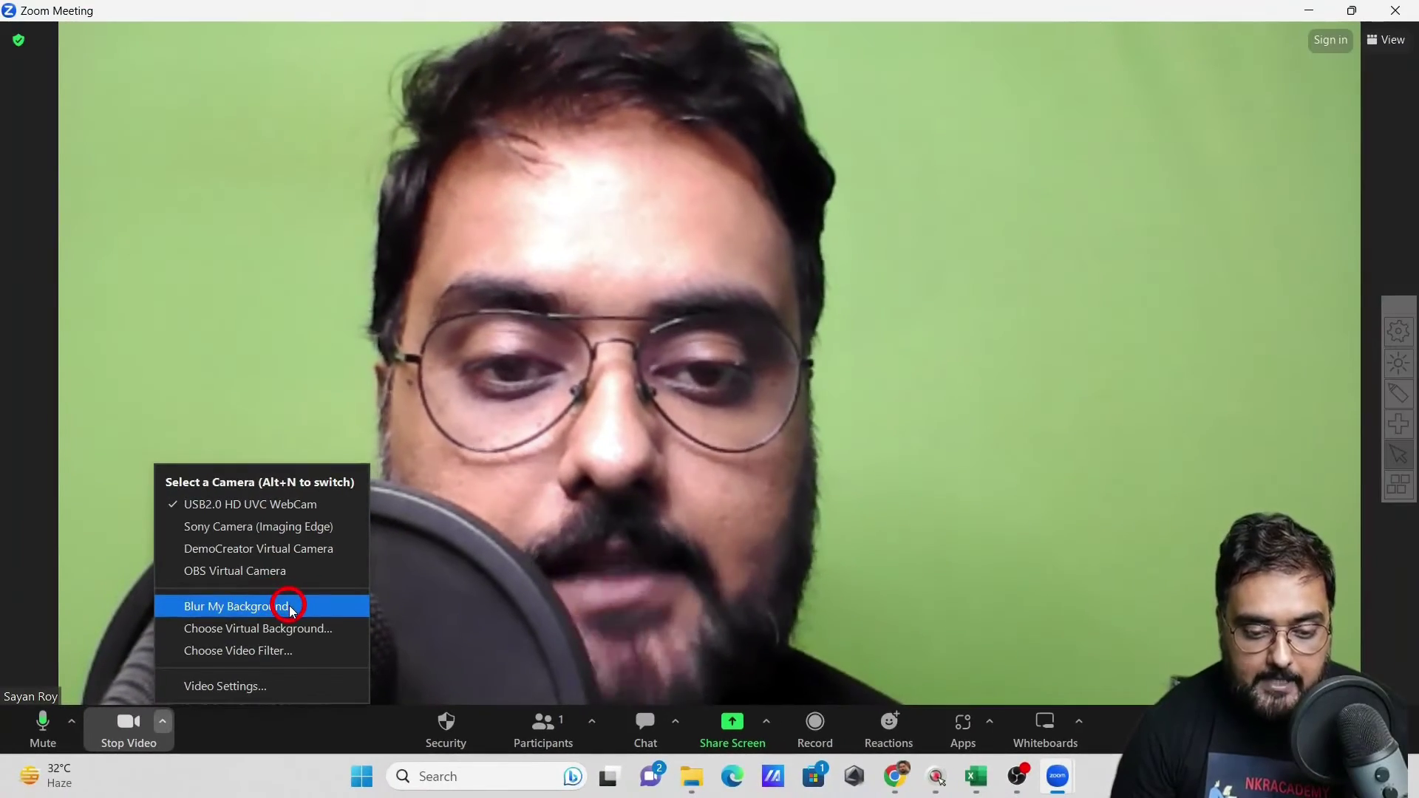
Try background blur, then add the 'hospital background' image from Downloads as the virtual background
left_click(290, 607)
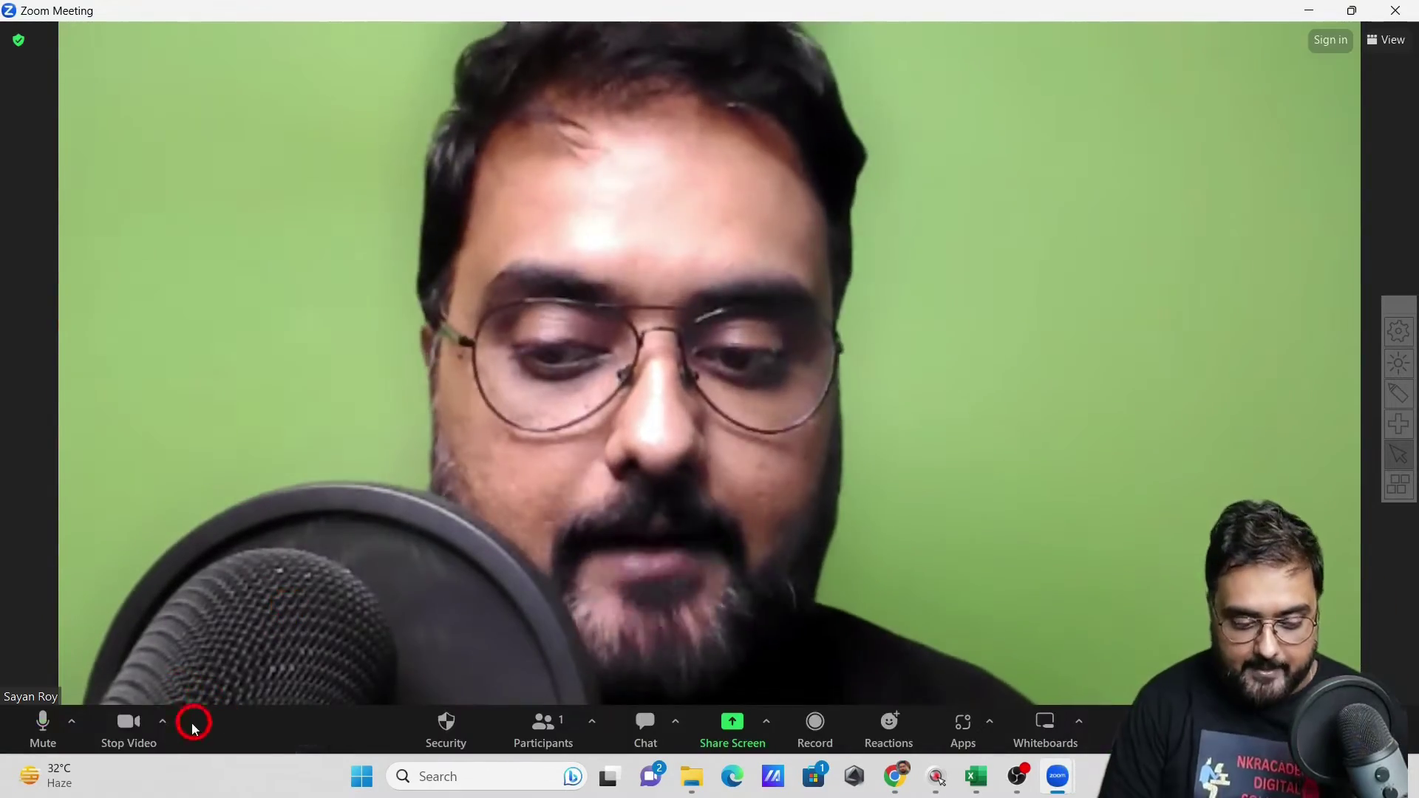
left_click(166, 725)
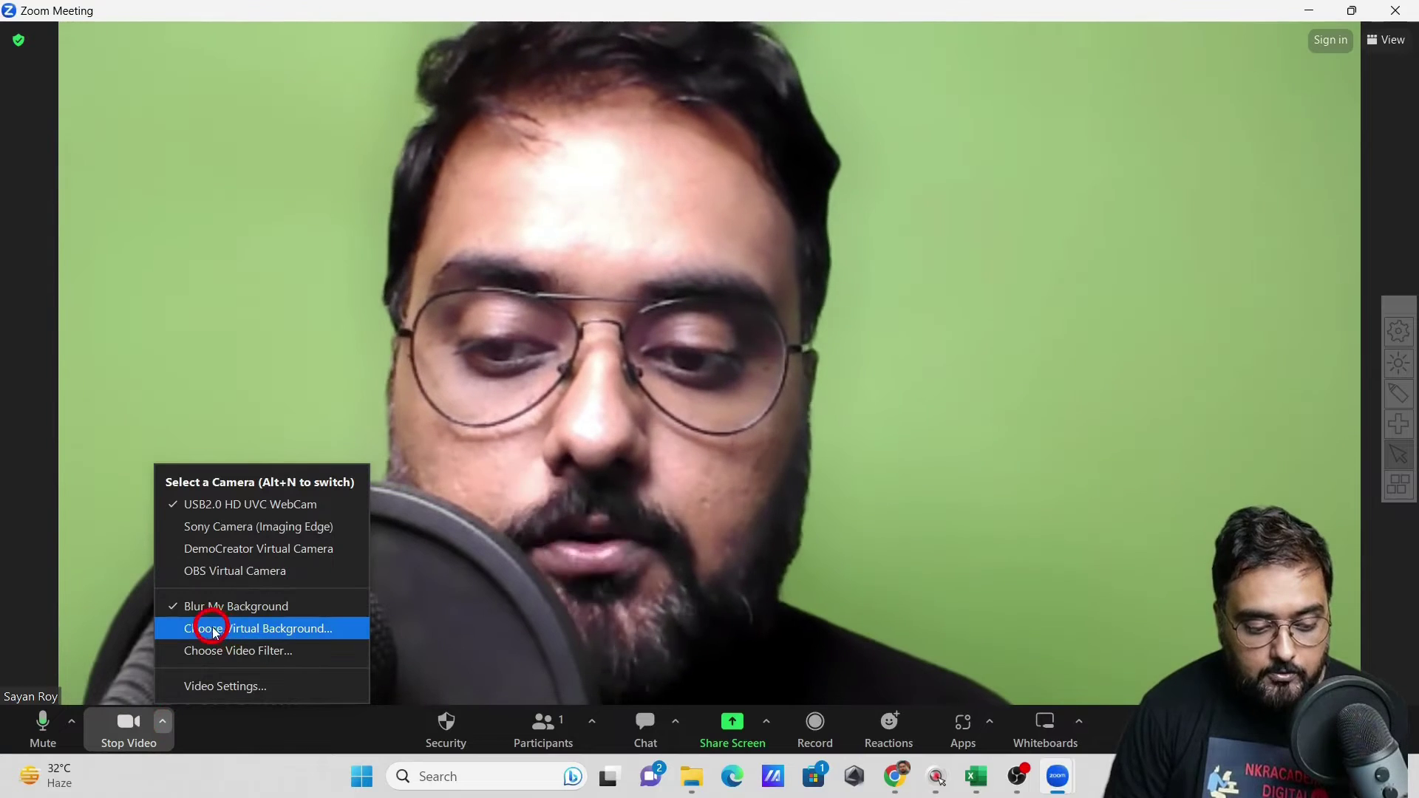
left_click(207, 630)
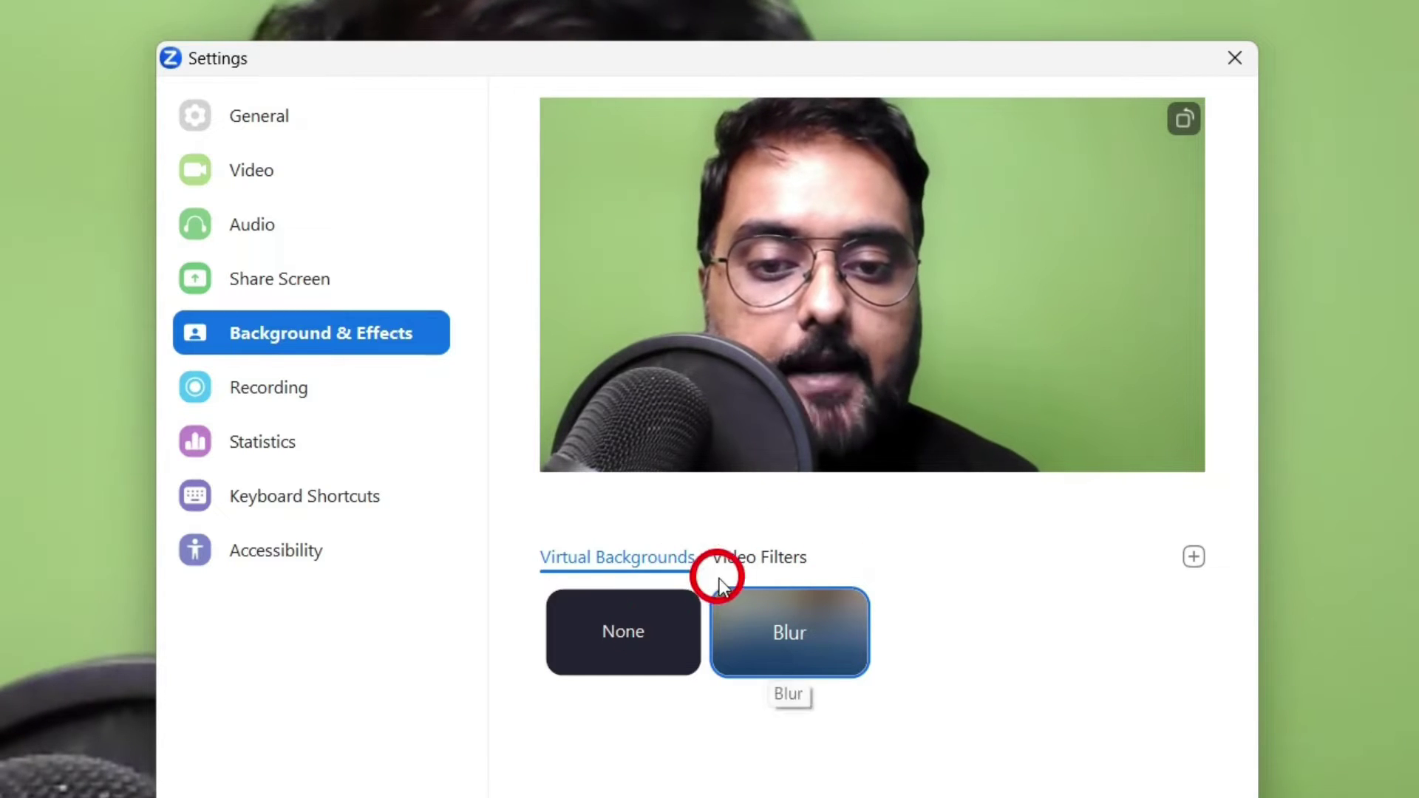
left_click(1193, 558)
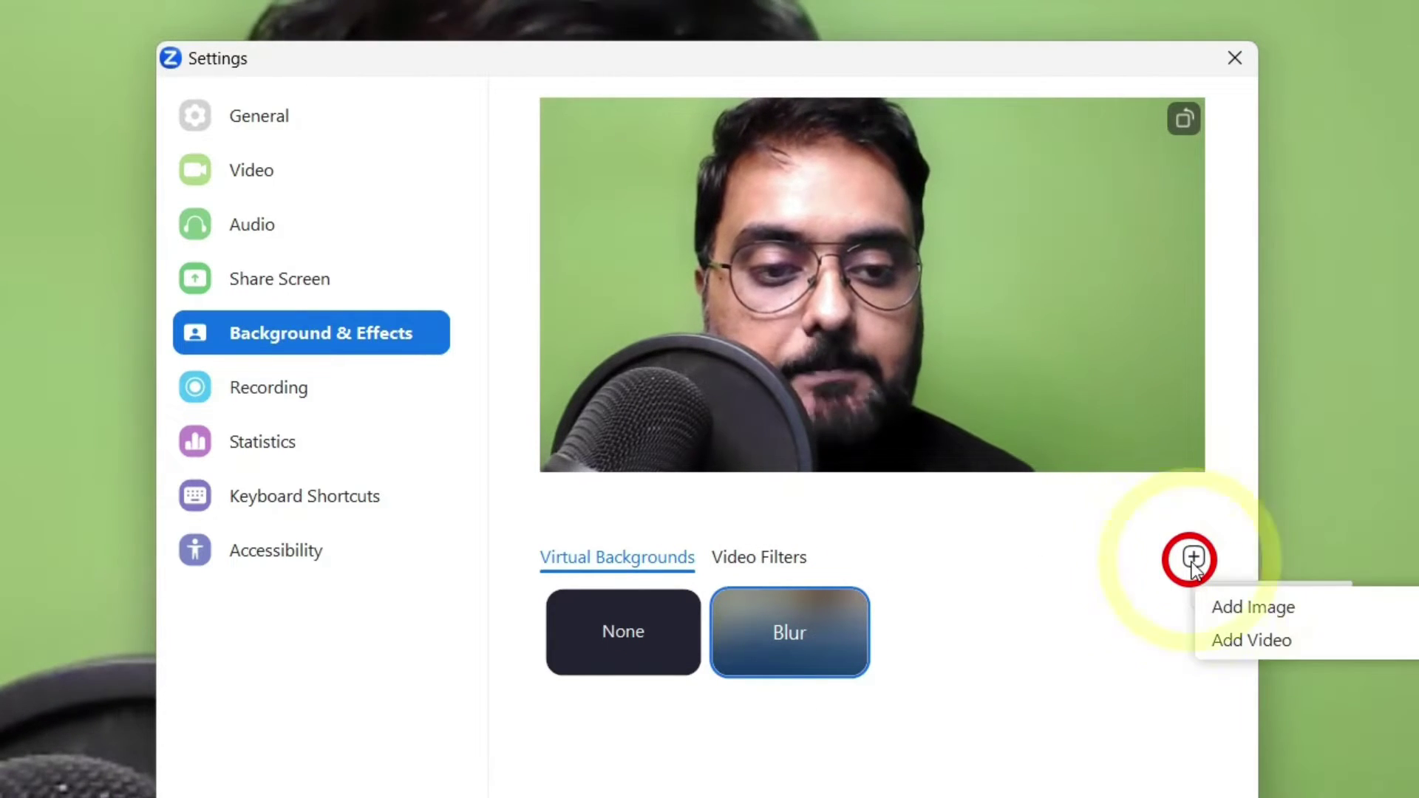
left_click(1222, 593)
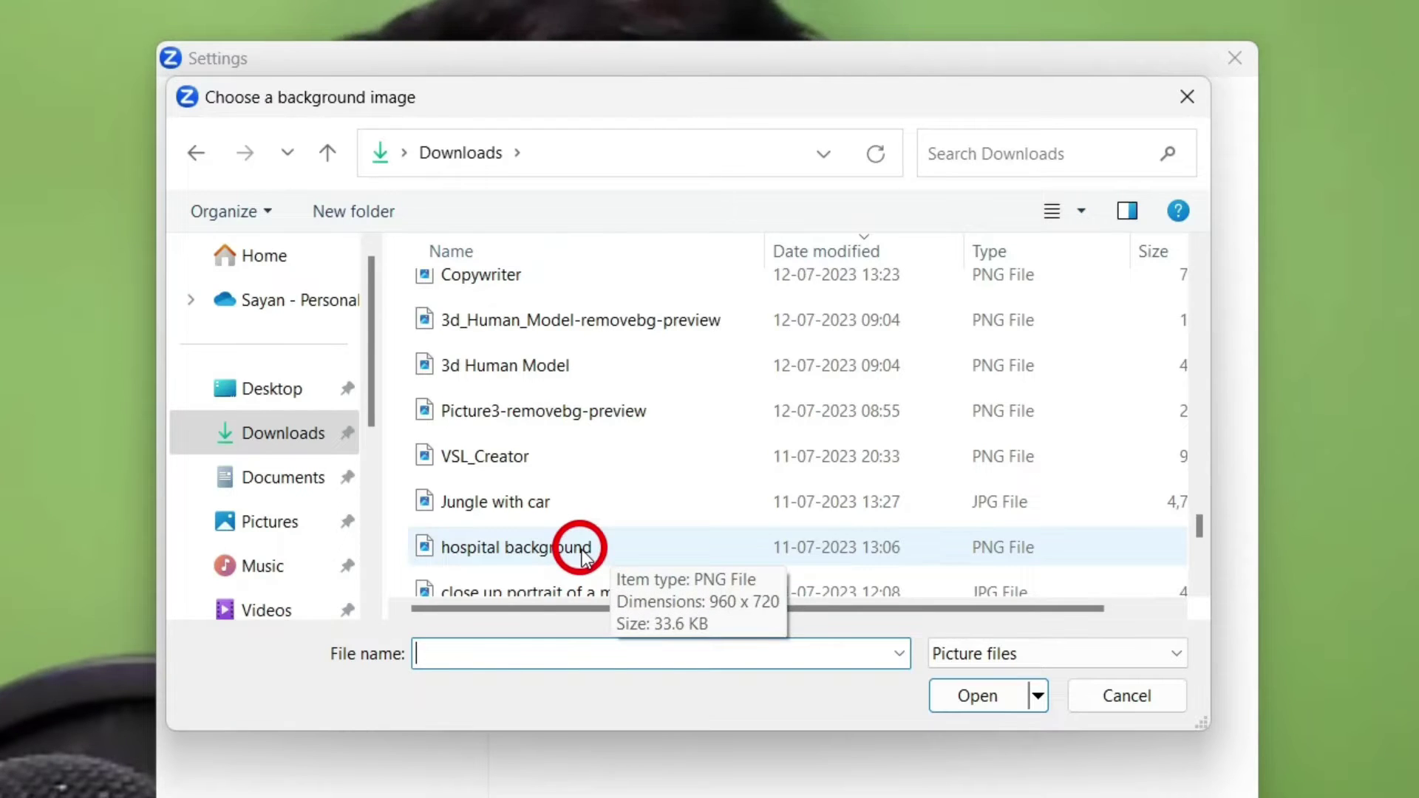
double_click(582, 548)
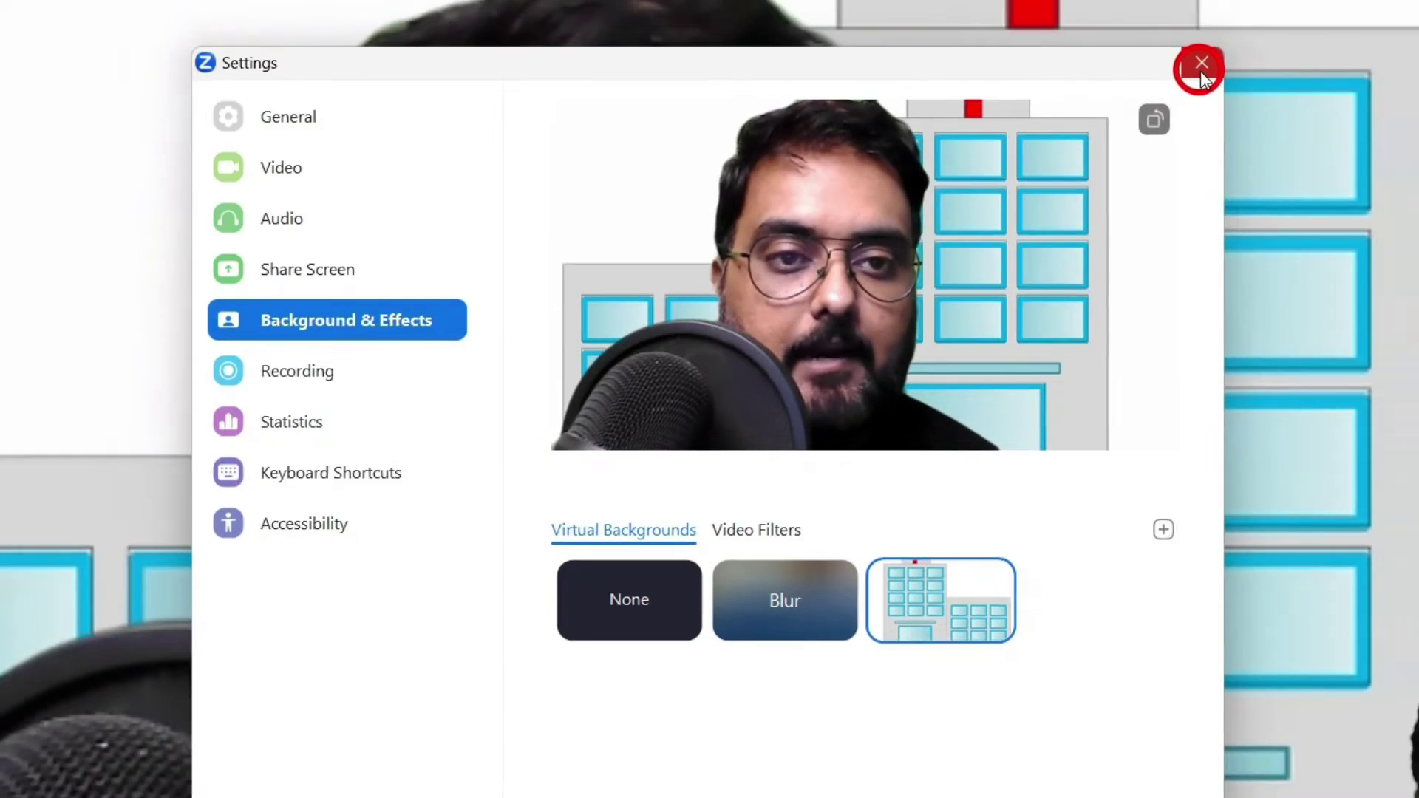
left_click(1201, 67)
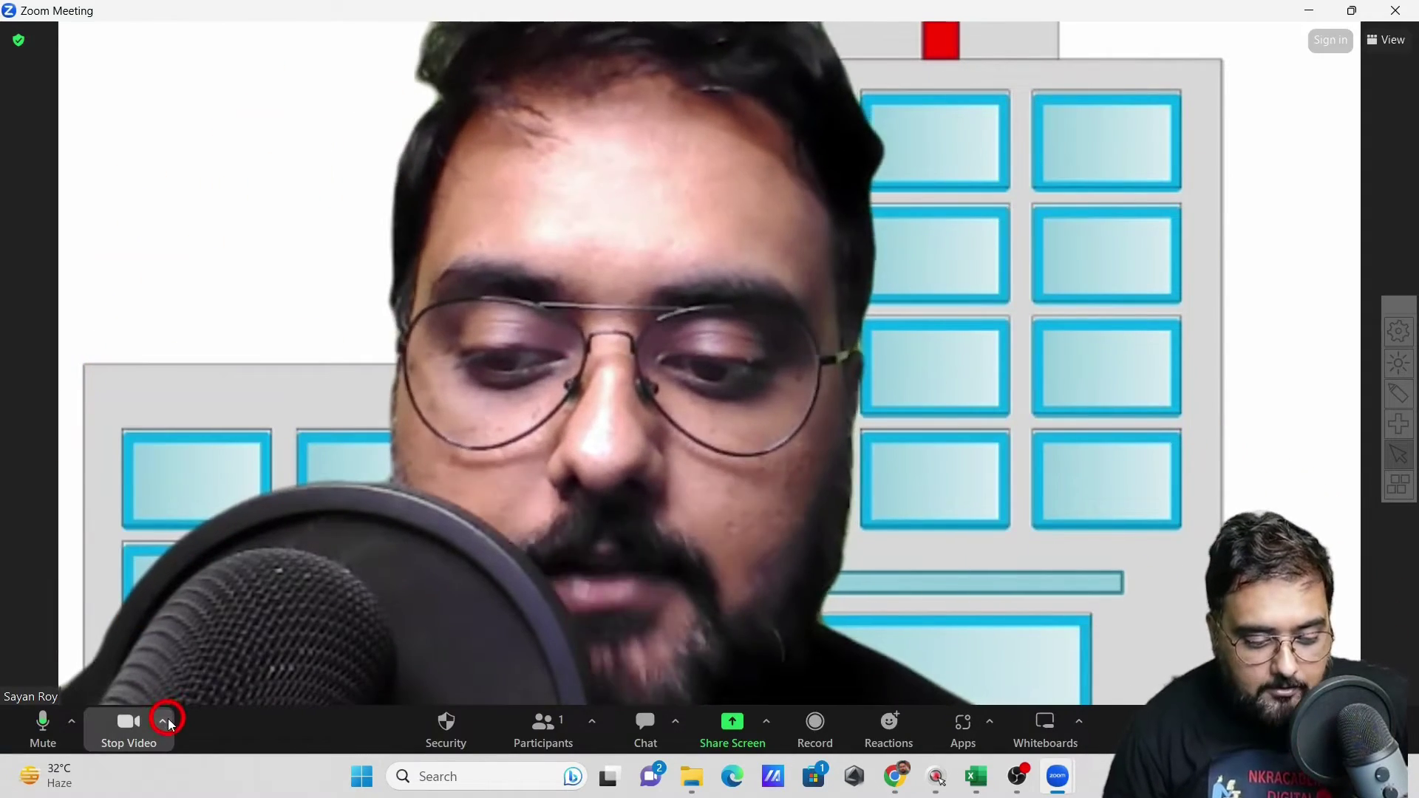
Tick 'I have a green screen' under Video Settings > Background & Effects and close Settings
left_click(164, 722)
left_click(200, 688)
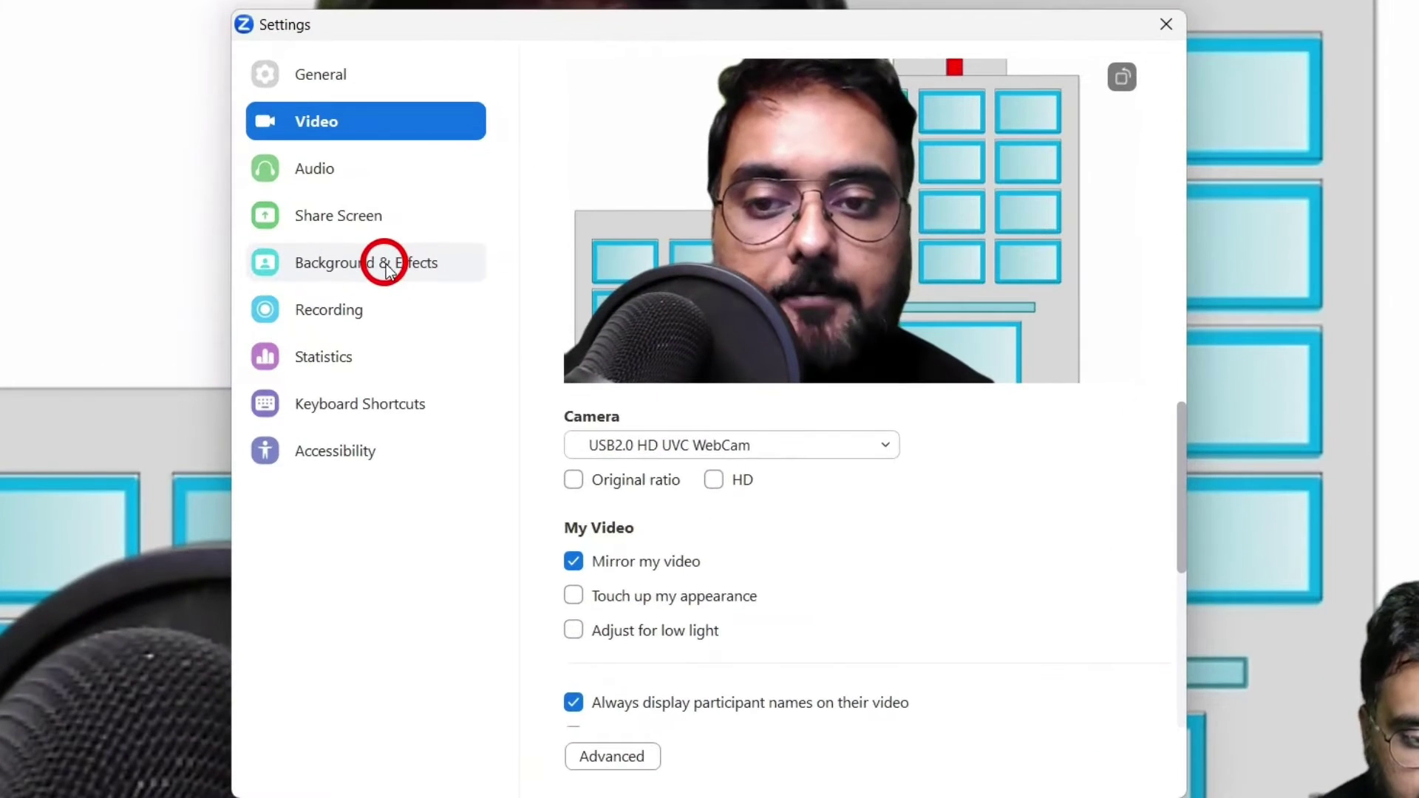
left_click(460, 267)
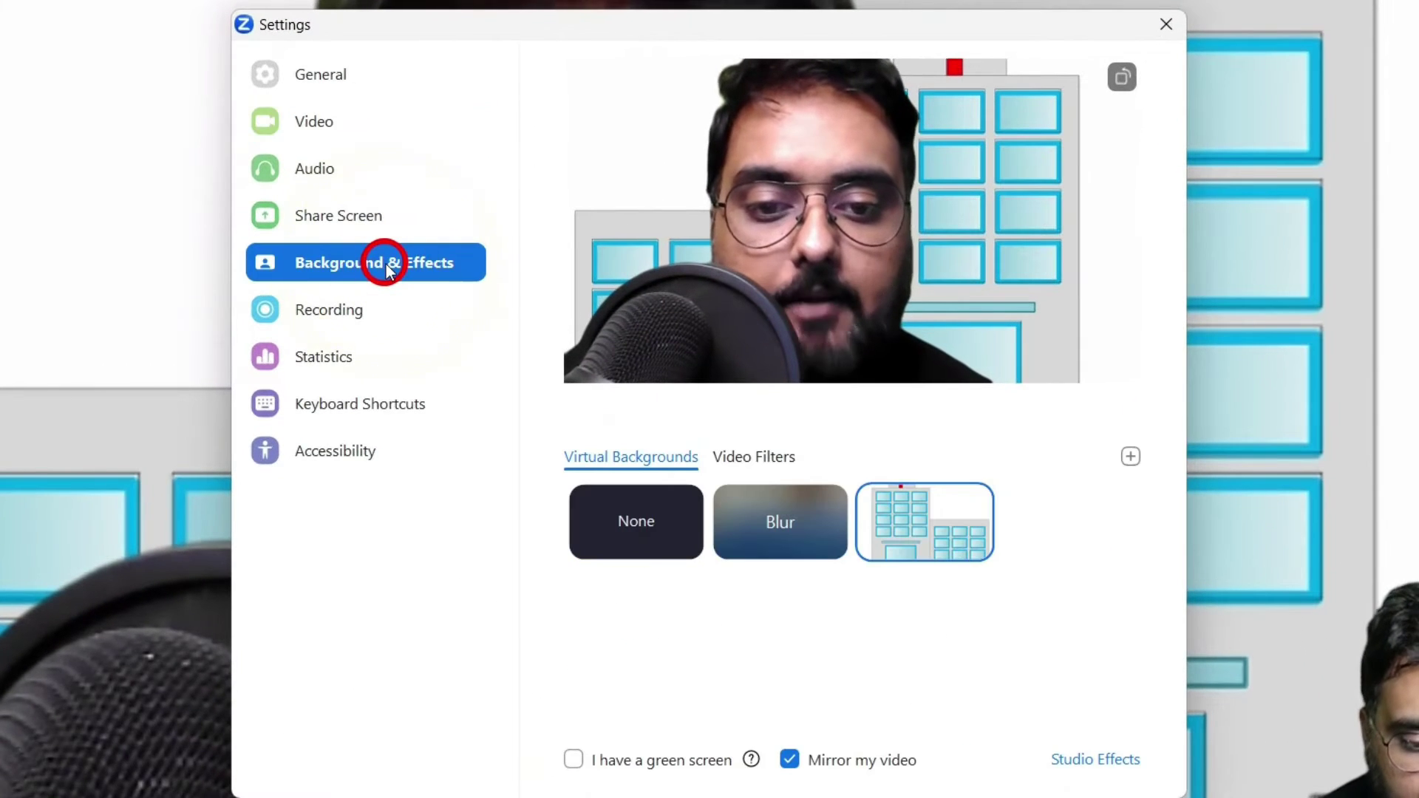
left_click(582, 761)
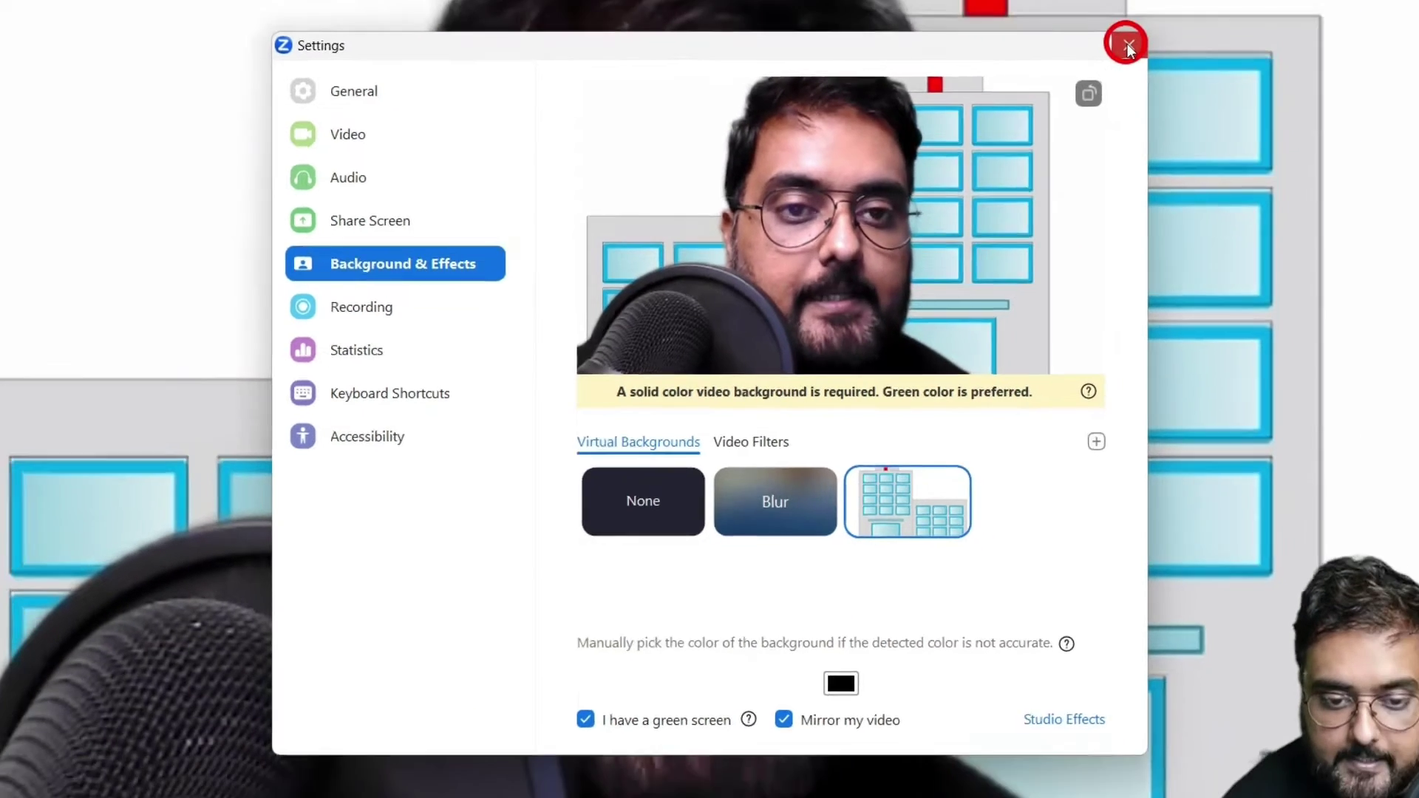
left_click(1167, 24)
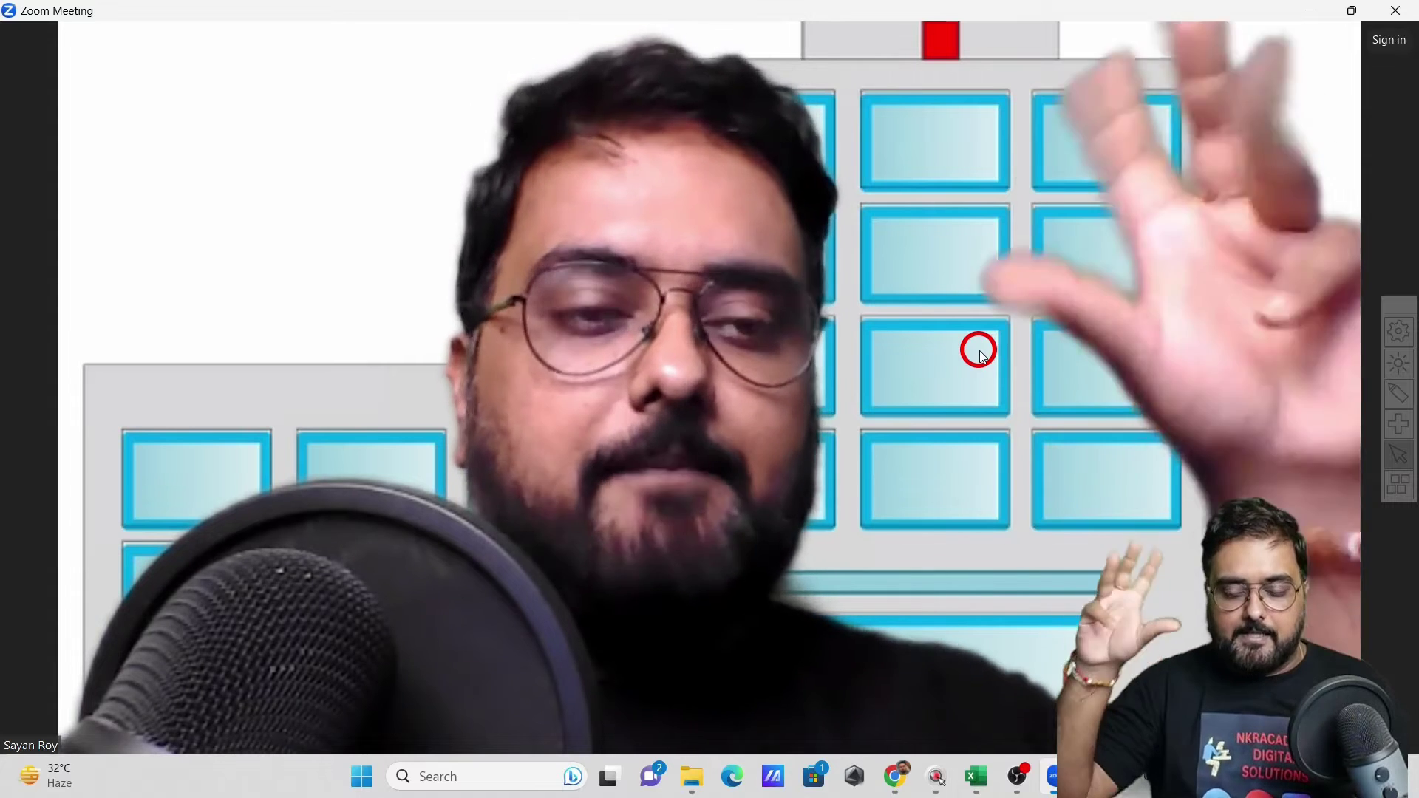
Back in Zoom settings, choose the bookshelf office-room image as background and close Settings
left_click(894, 777)
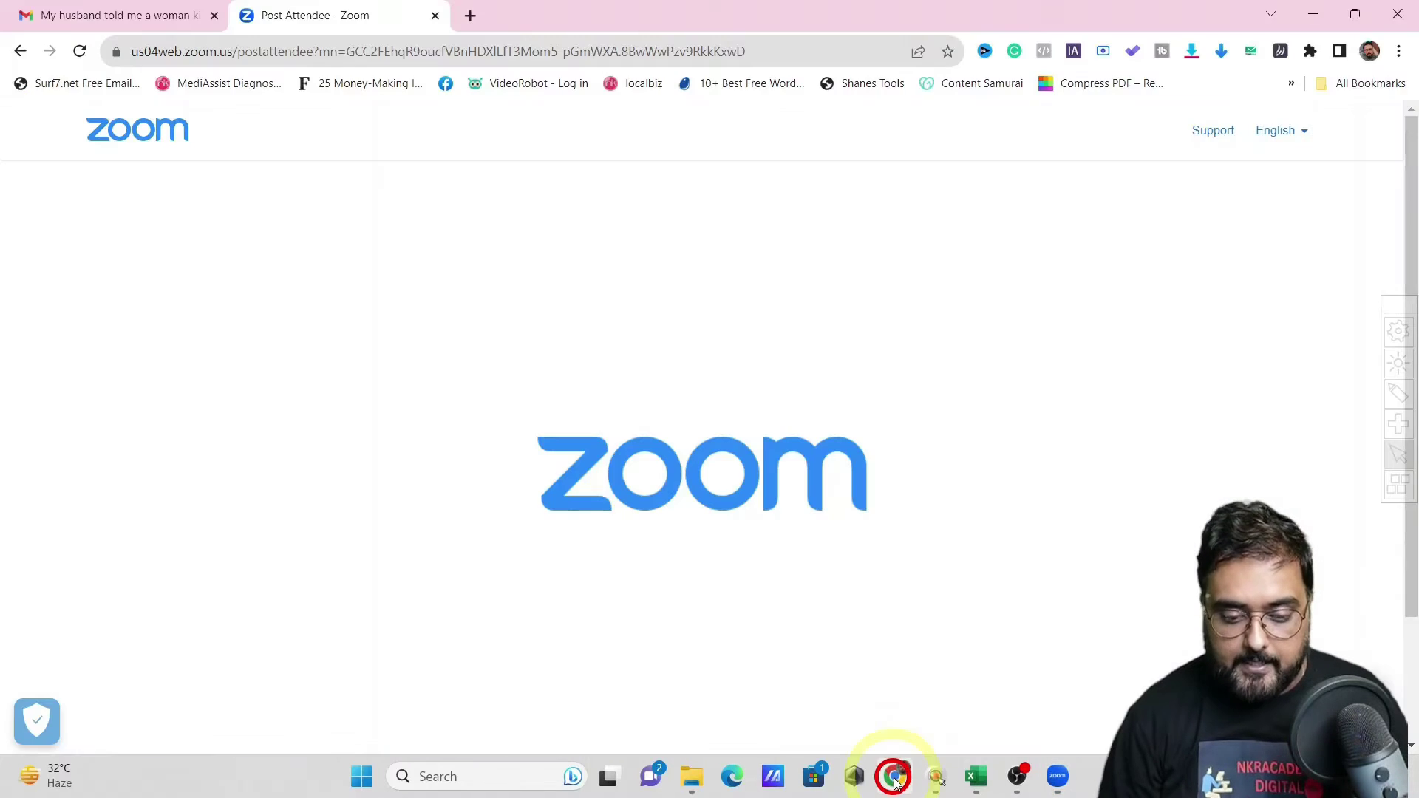
key("alt+Tab")
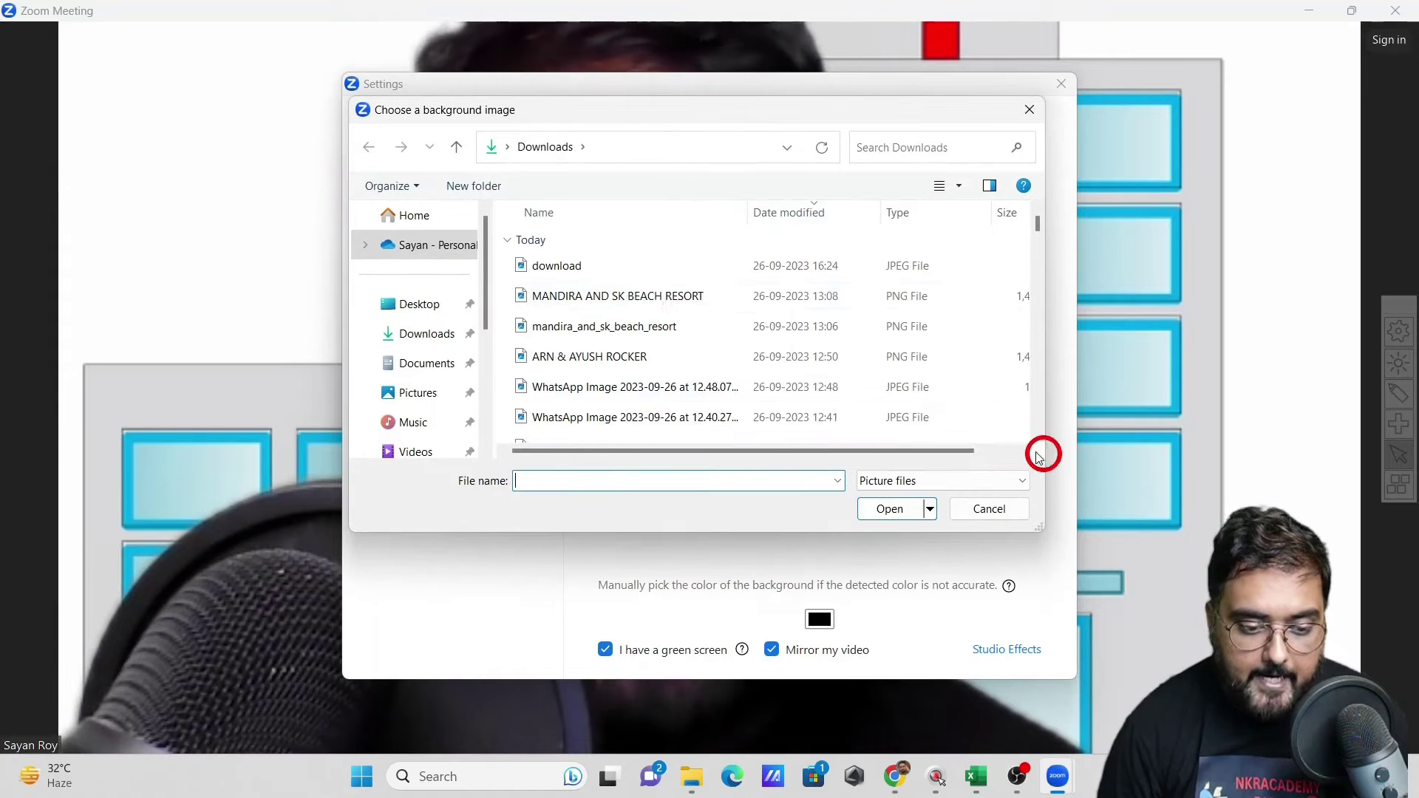
double_click(613, 267)
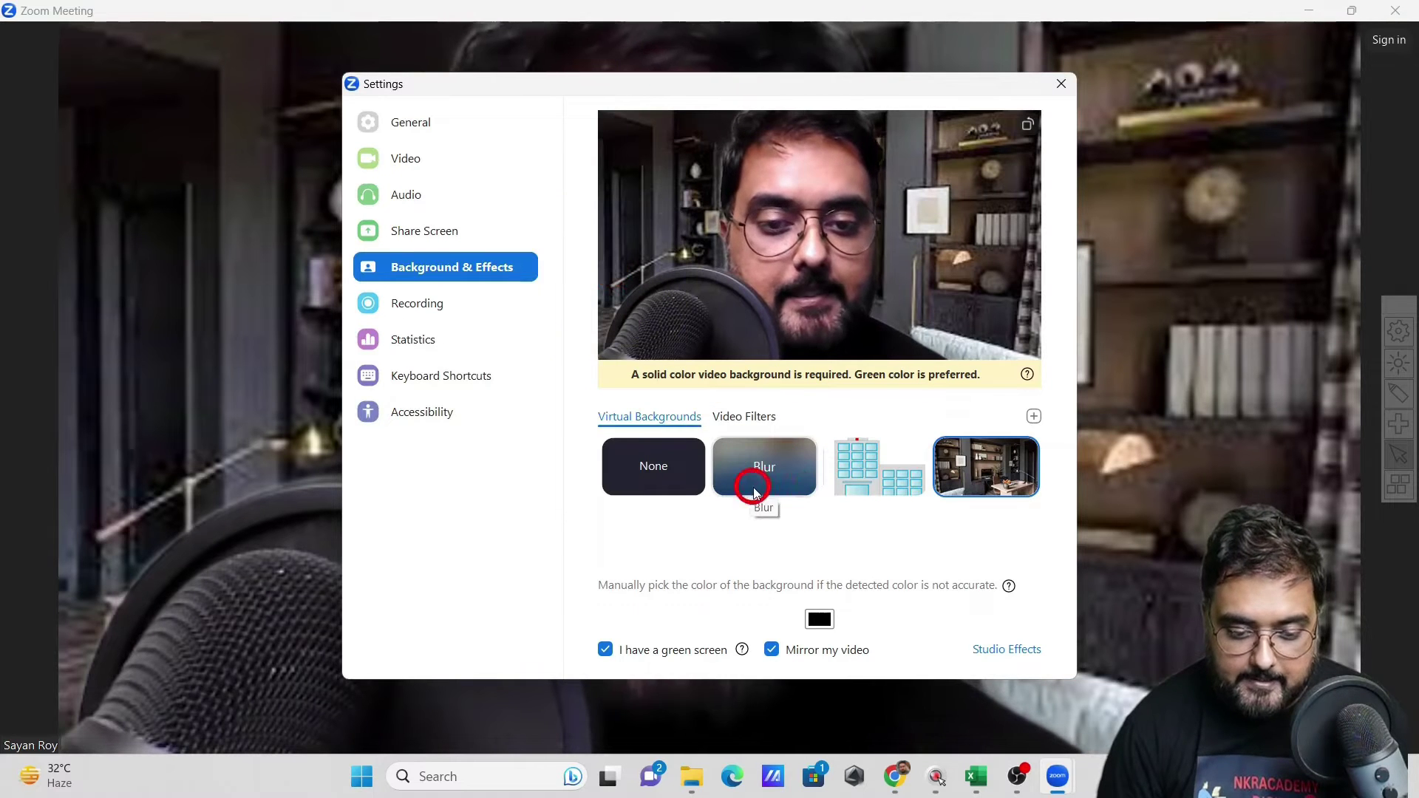
left_click(1062, 83)
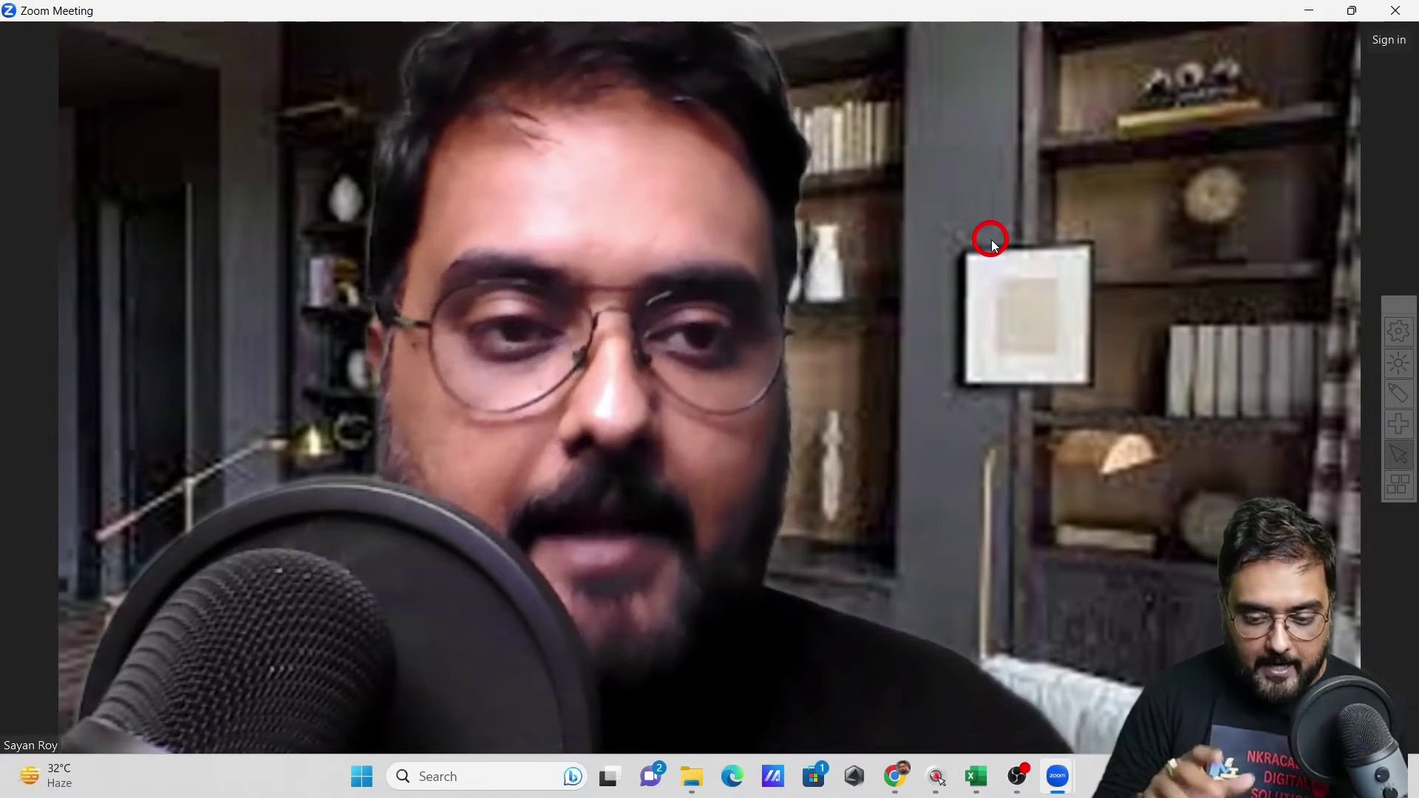
Restart the video, untick 'I have a green screen' in Background & Effects, and close Settings
mouse_move(1041, 55)
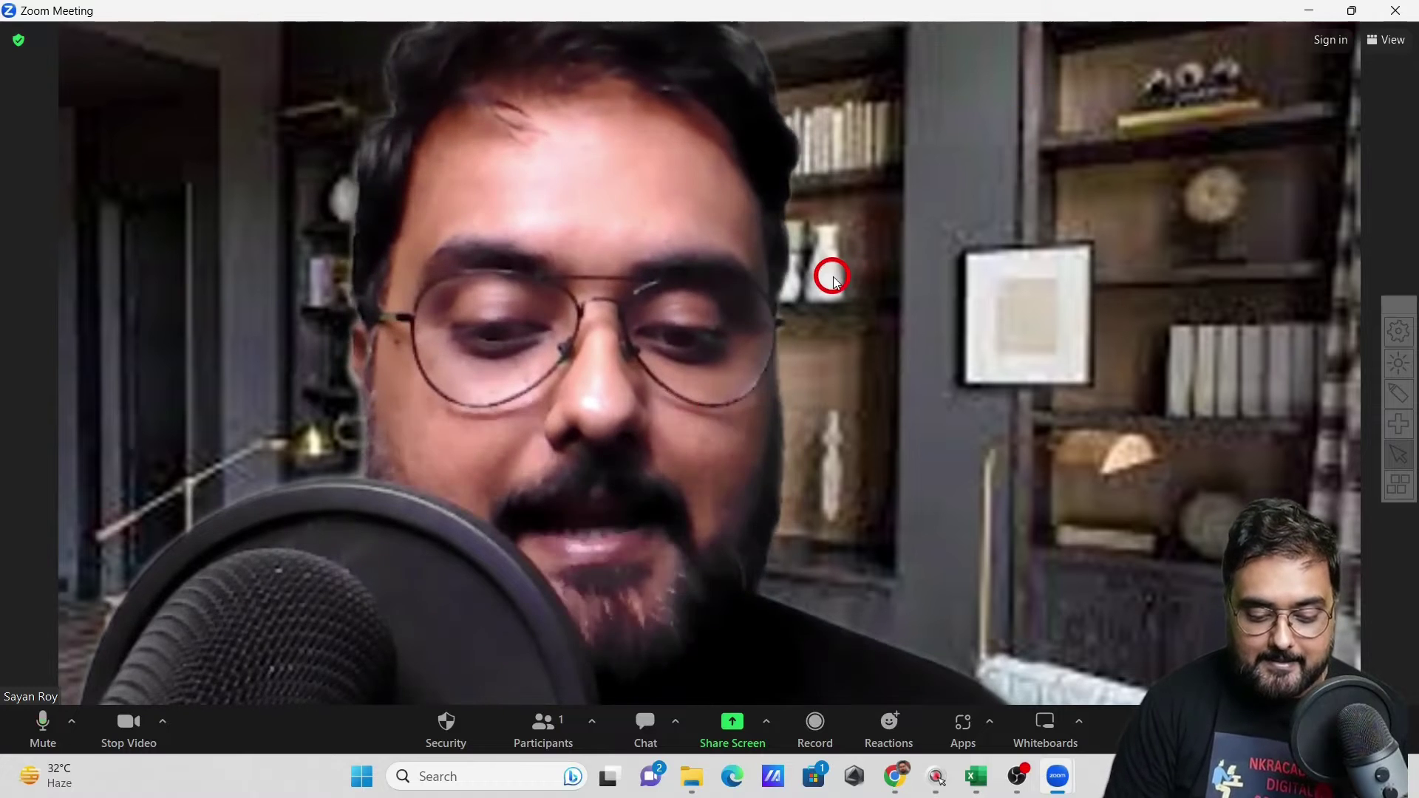
left_click(162, 735)
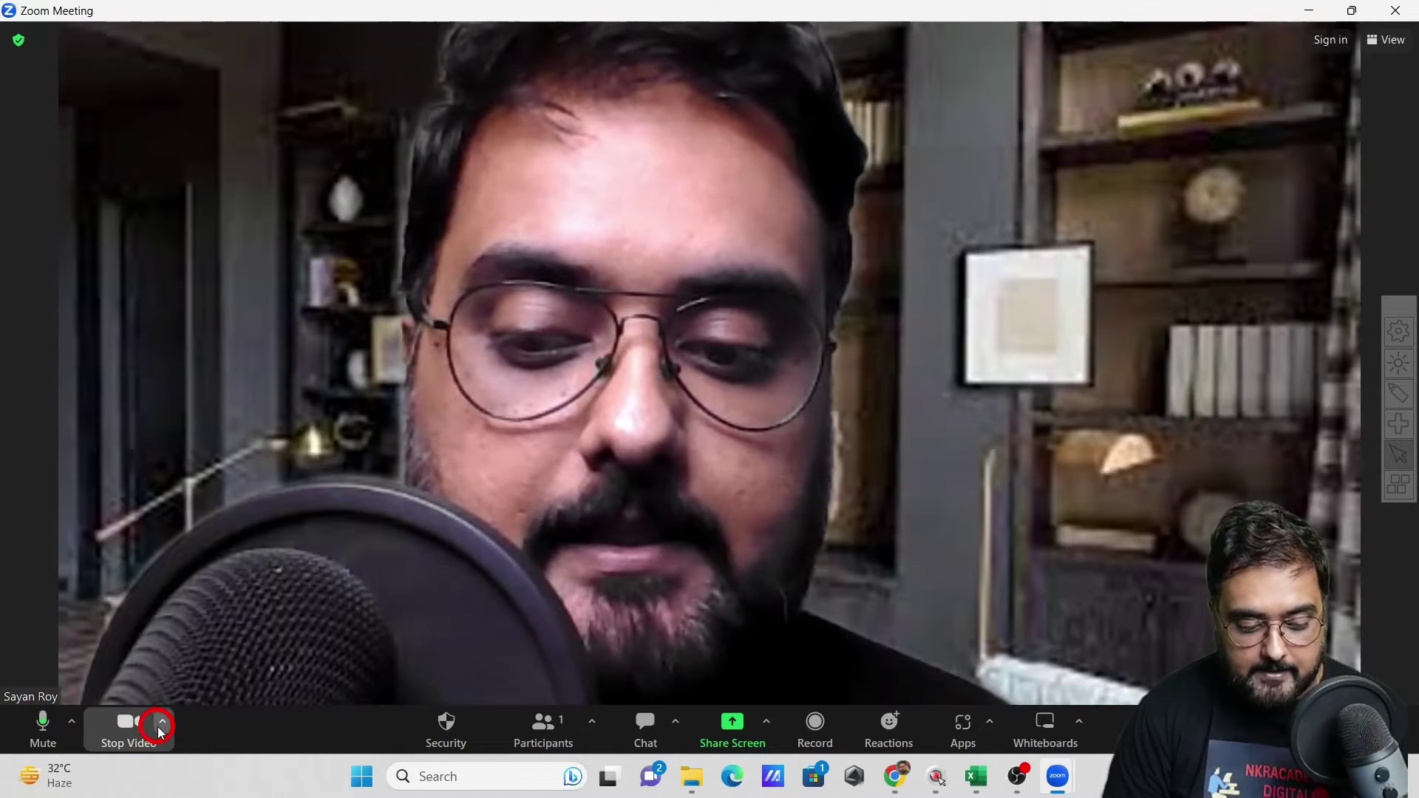
left_click(162, 727)
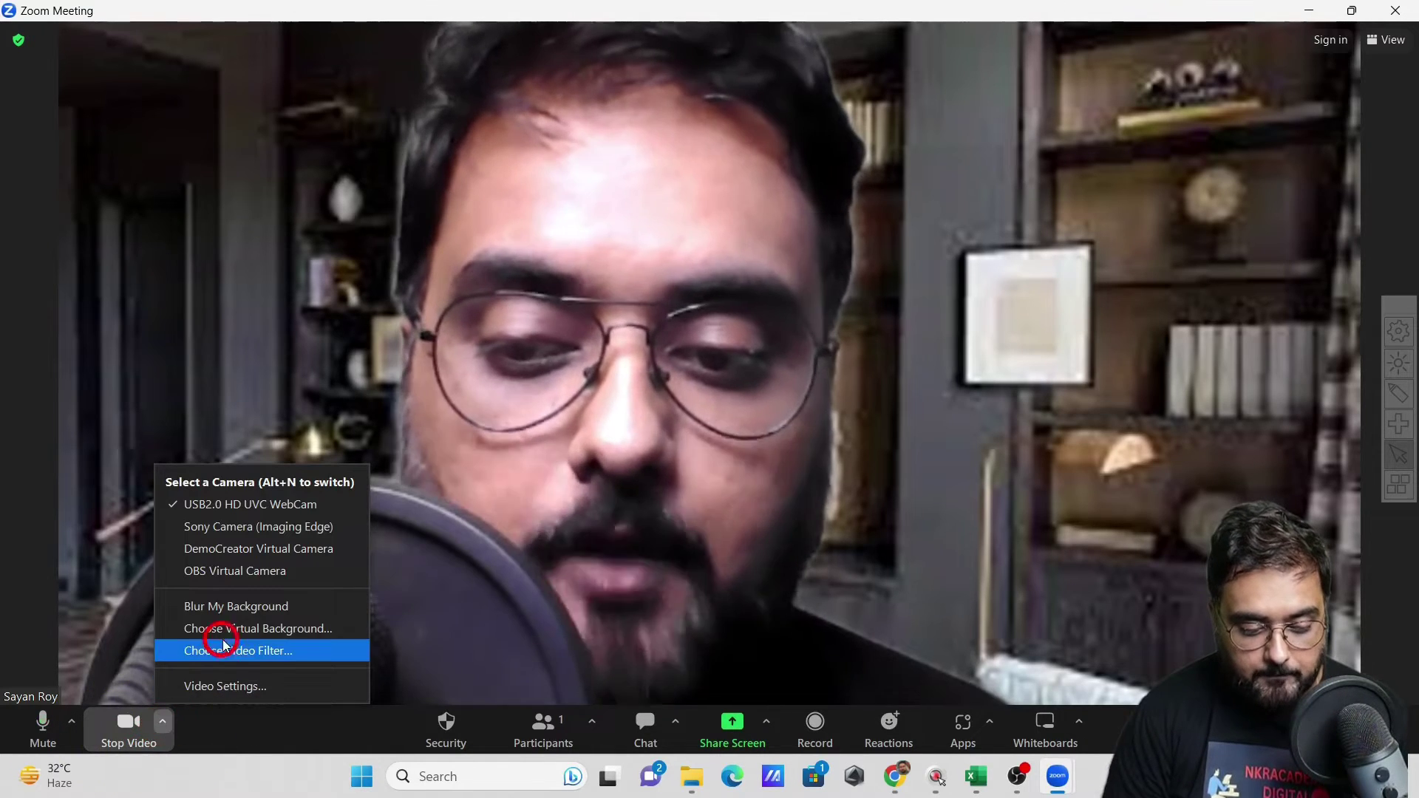
left_click(222, 687)
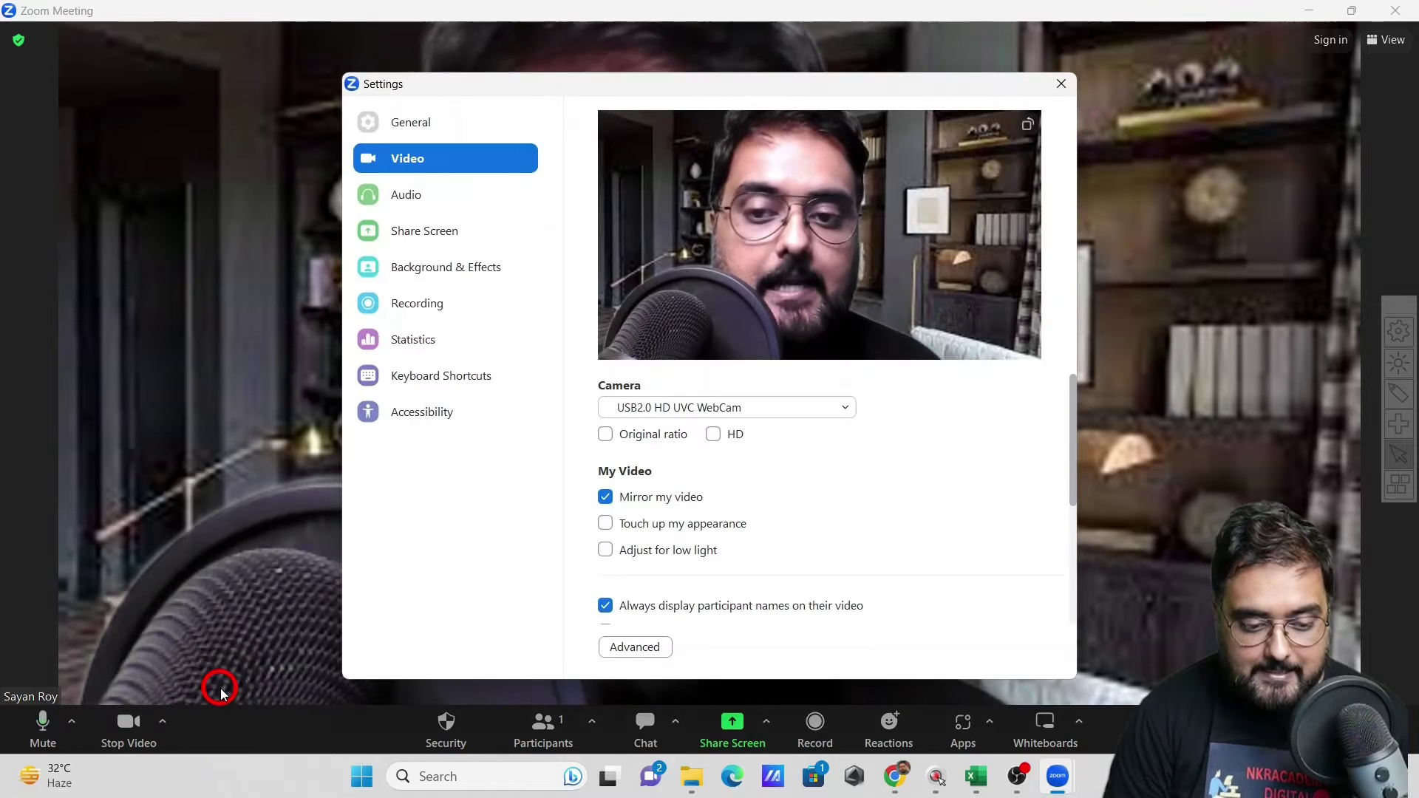
left_click(426, 270)
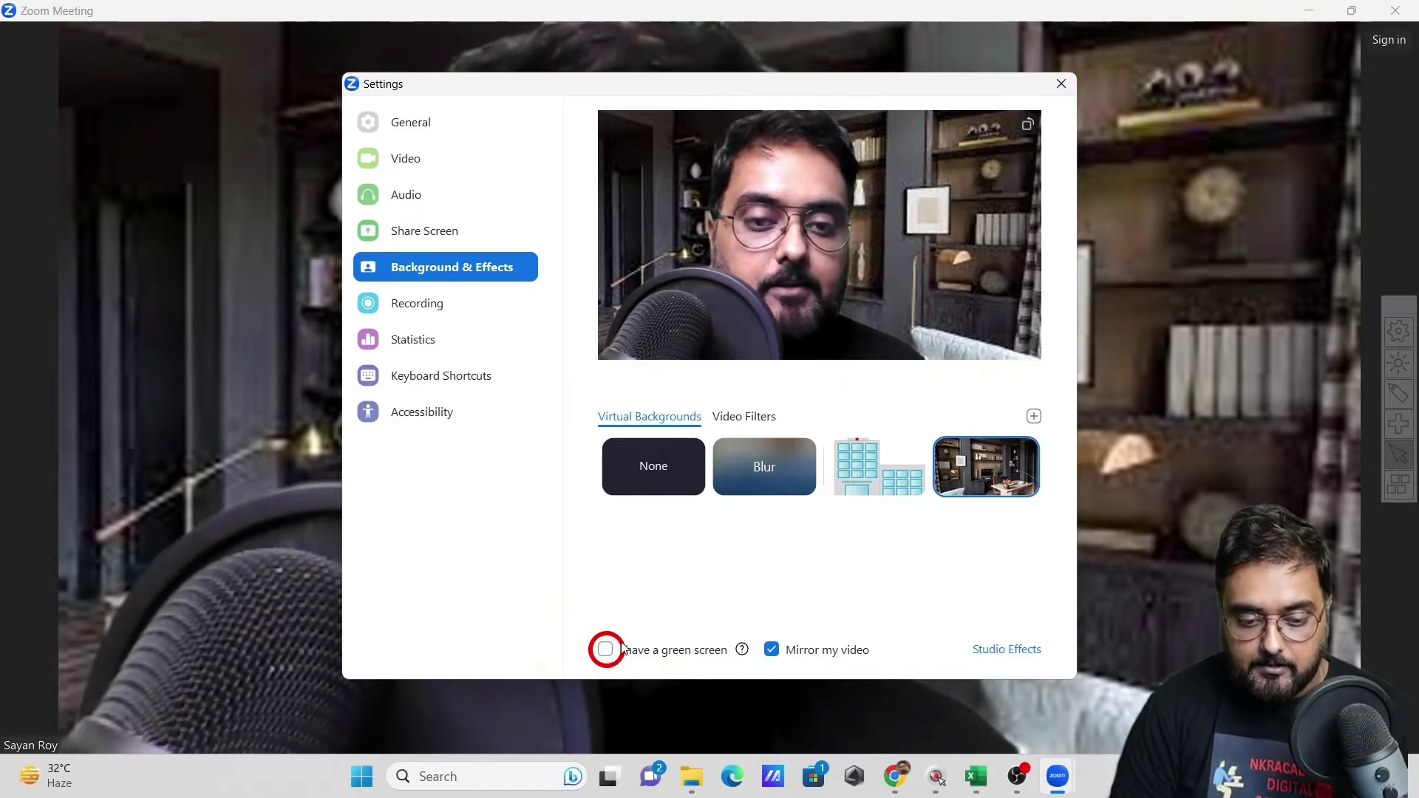
left_click(1062, 84)
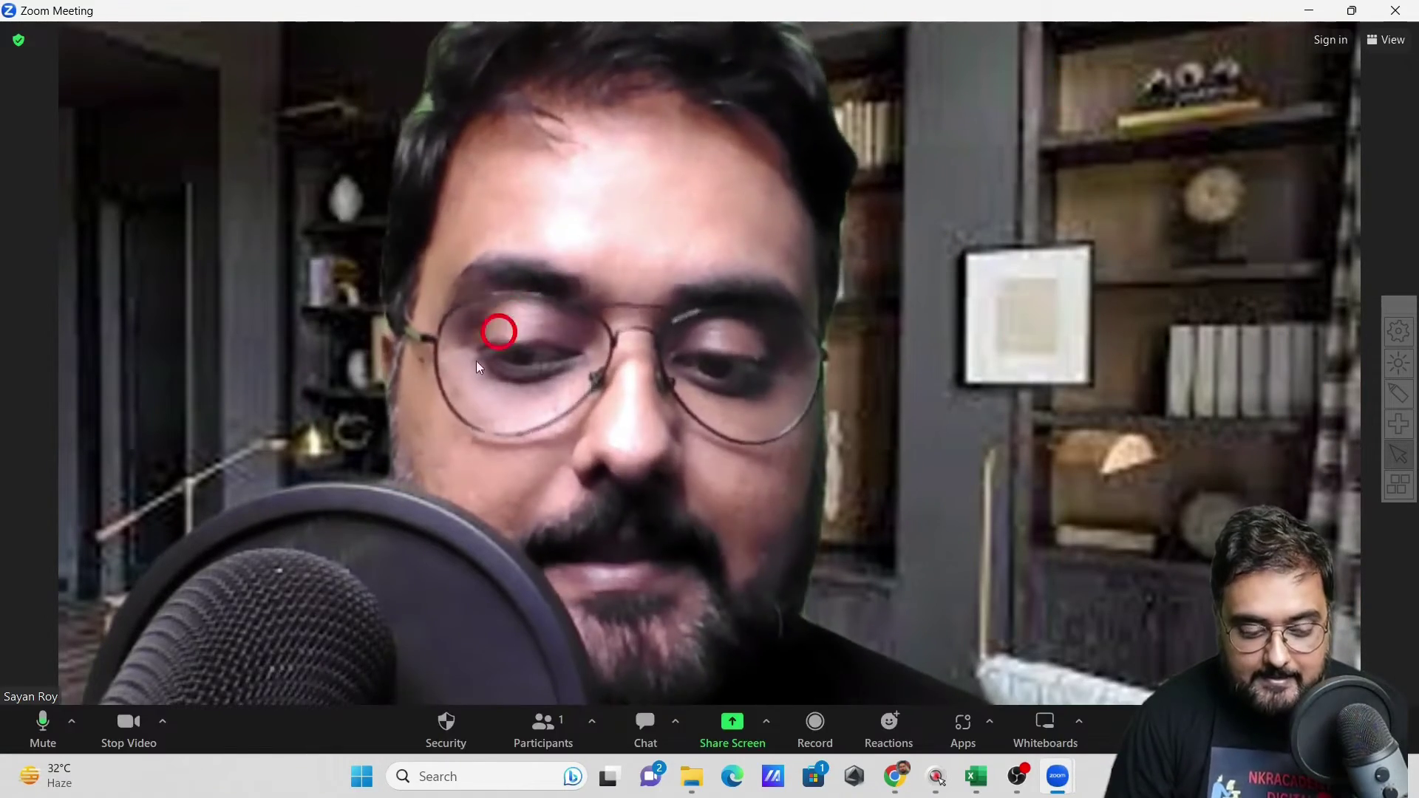
Browse the video filters, try 3D Eyewear, and apply the colourful goggles filter
left_click(162, 727)
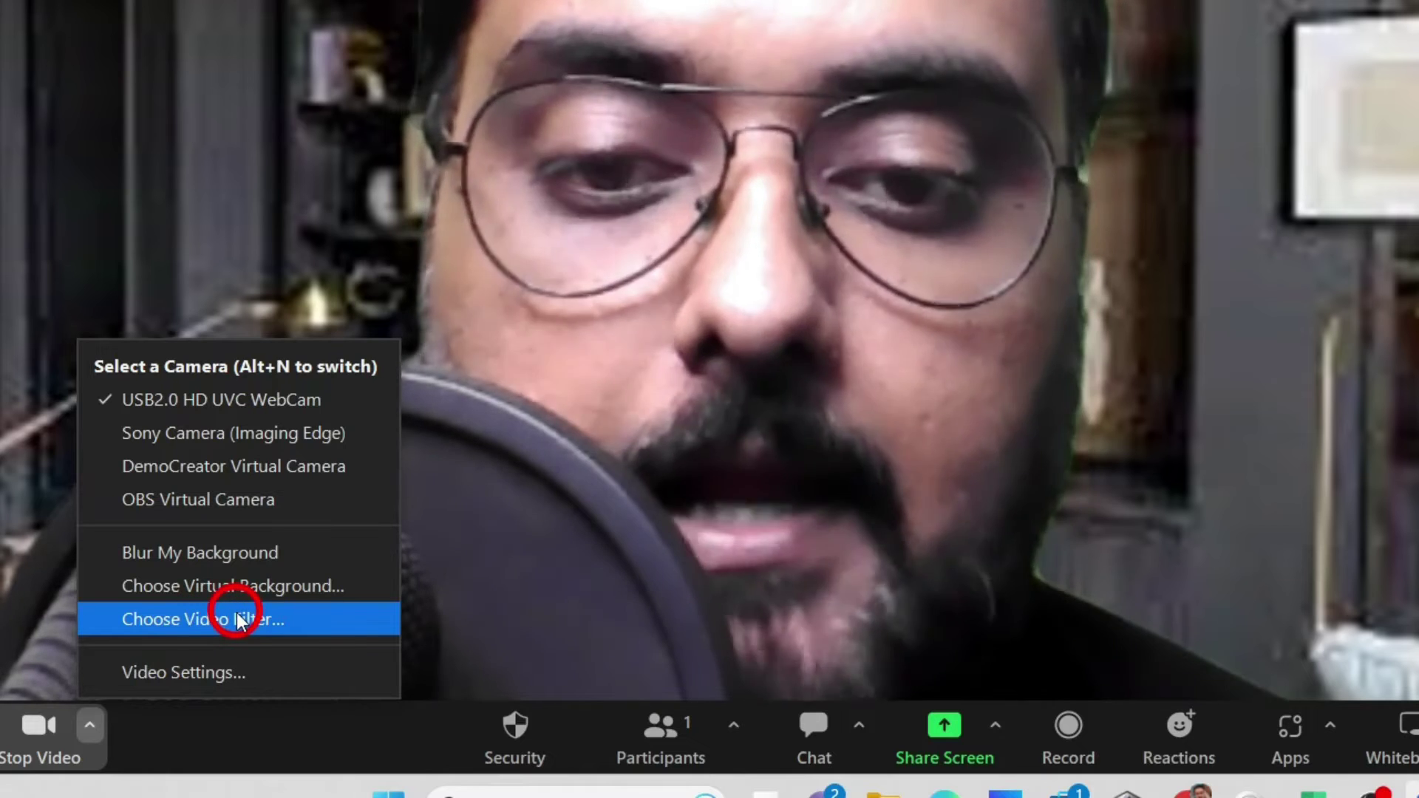
left_click(236, 619)
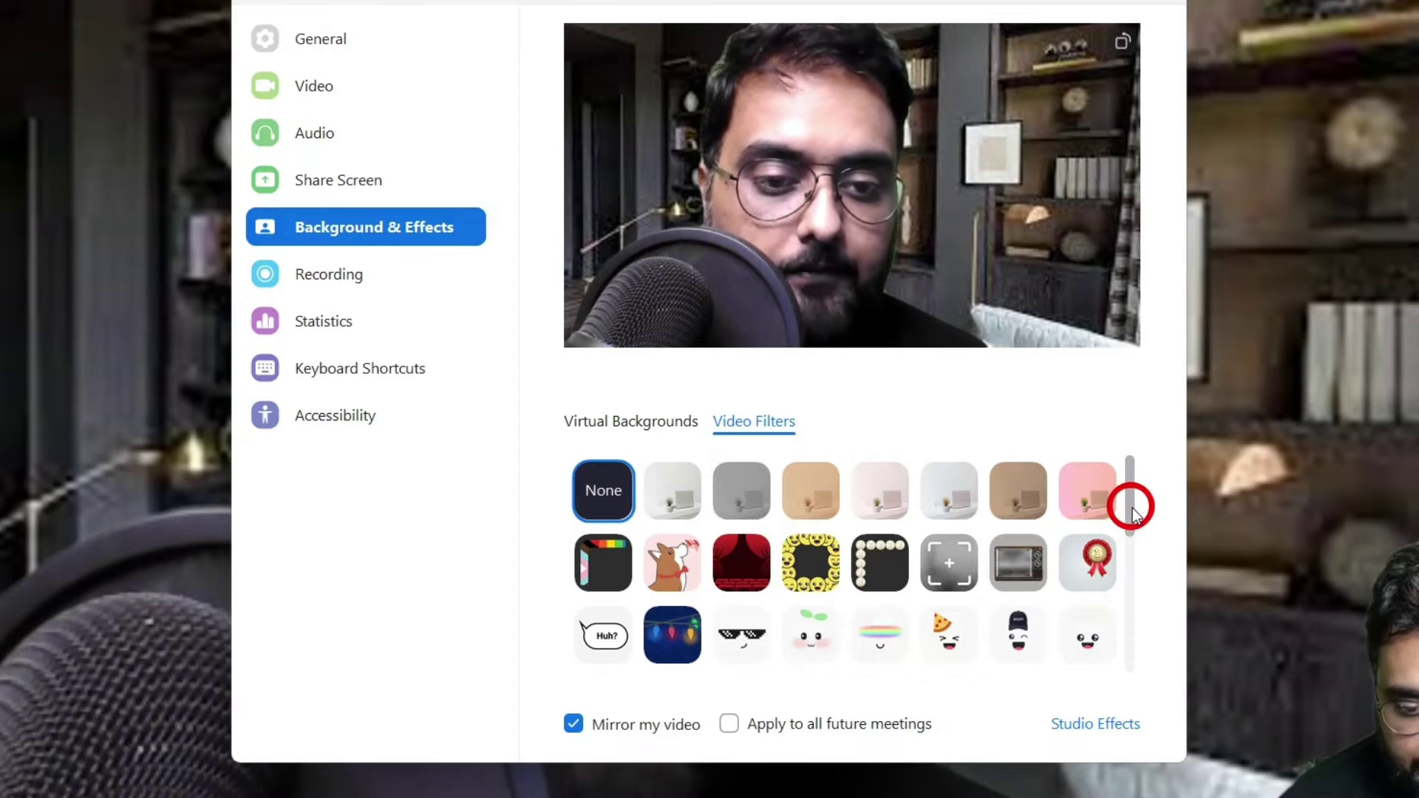
left_click_drag(1133, 510, 1136, 641)
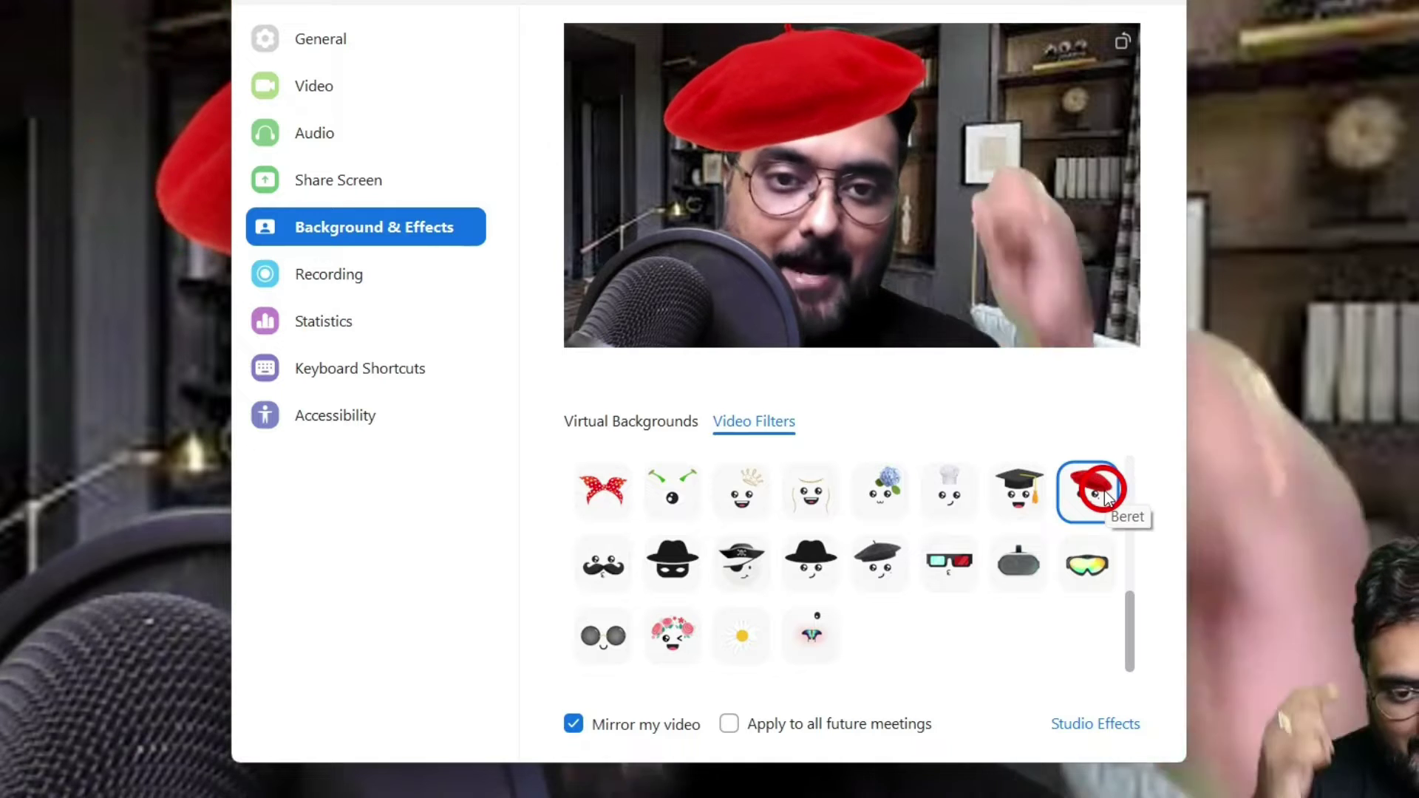
left_click(957, 573)
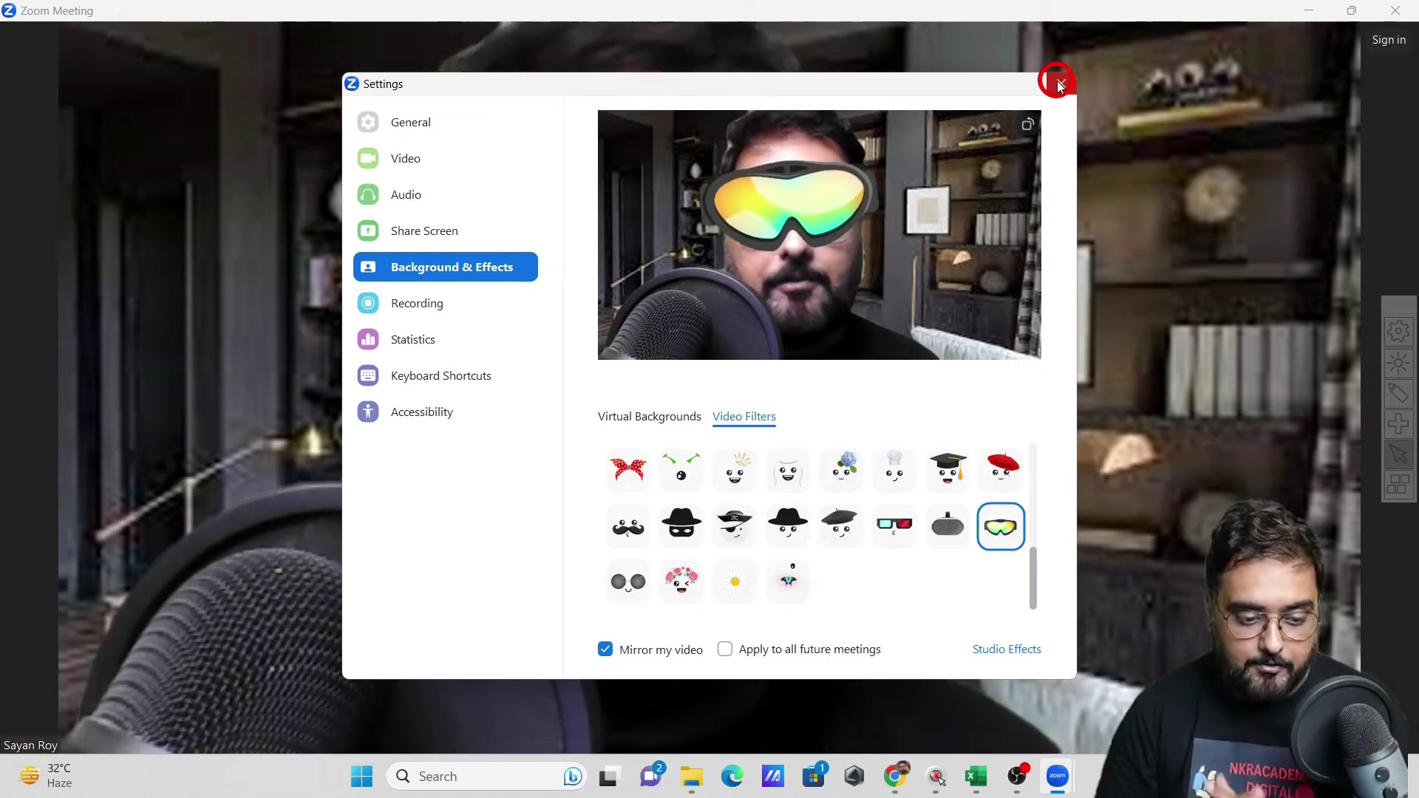
left_click(1058, 83)
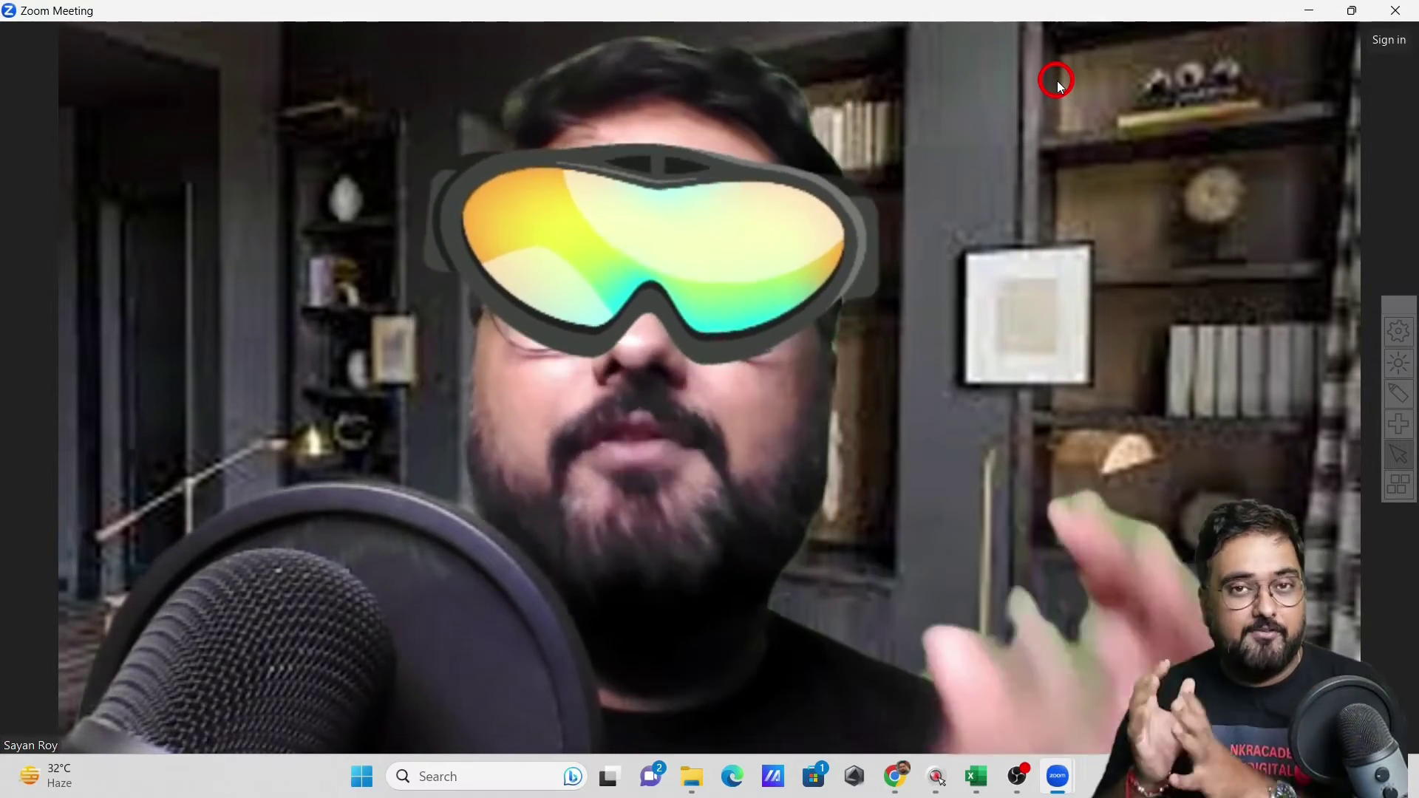
Remove the goggles video filter so only the bookshelf-room virtual background remains, then close Settings
mouse_move(1051, 80)
left_click(168, 721)
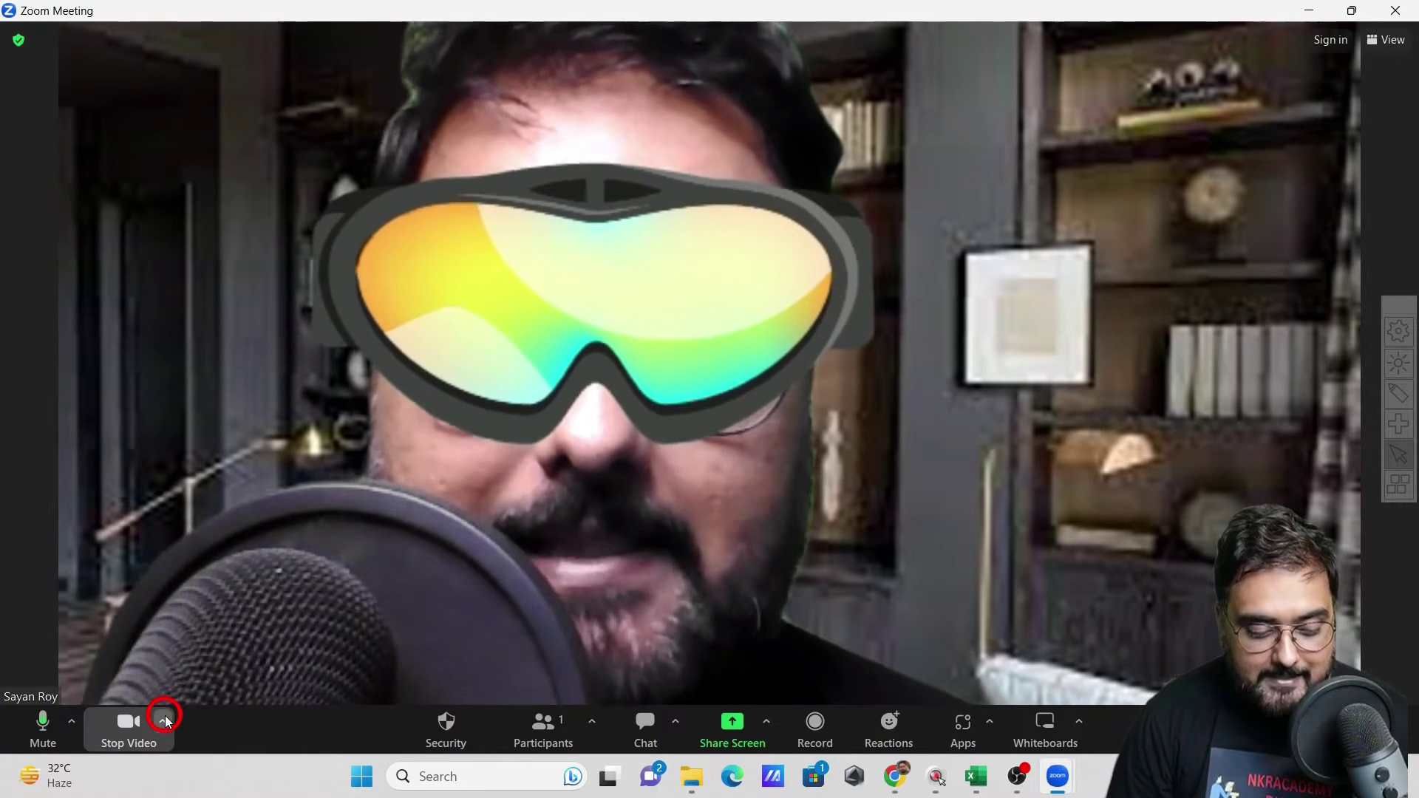
left_click(228, 687)
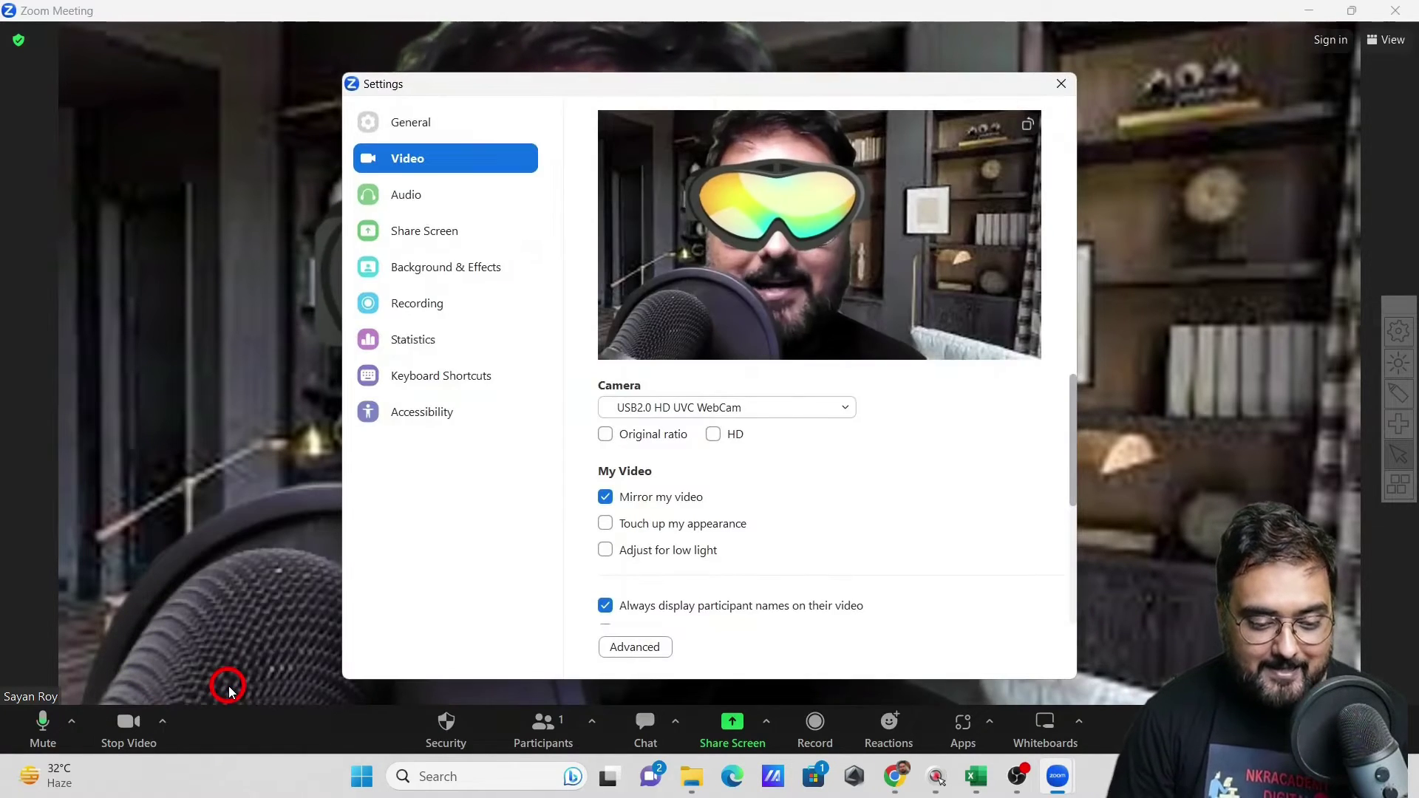
left_click(439, 268)
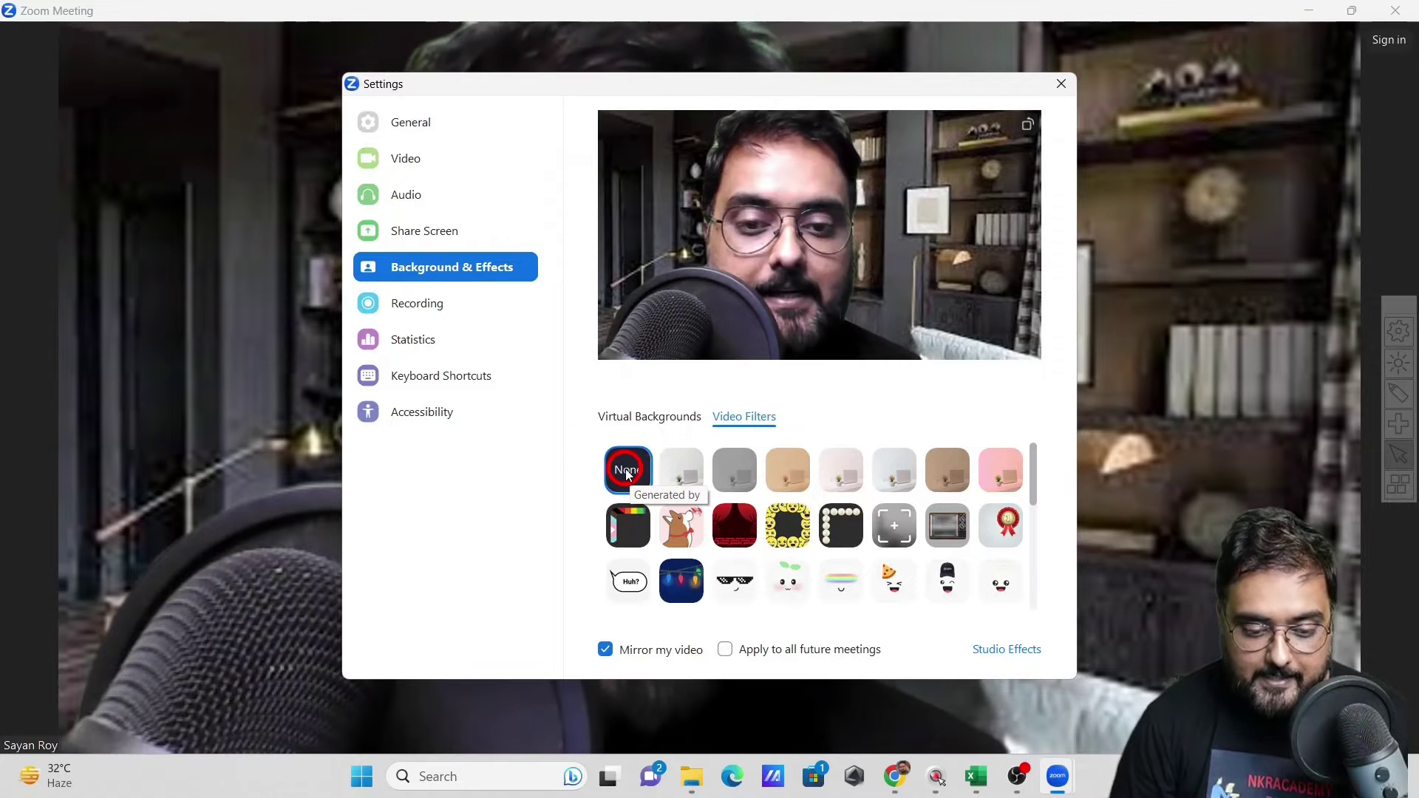
left_click(674, 419)
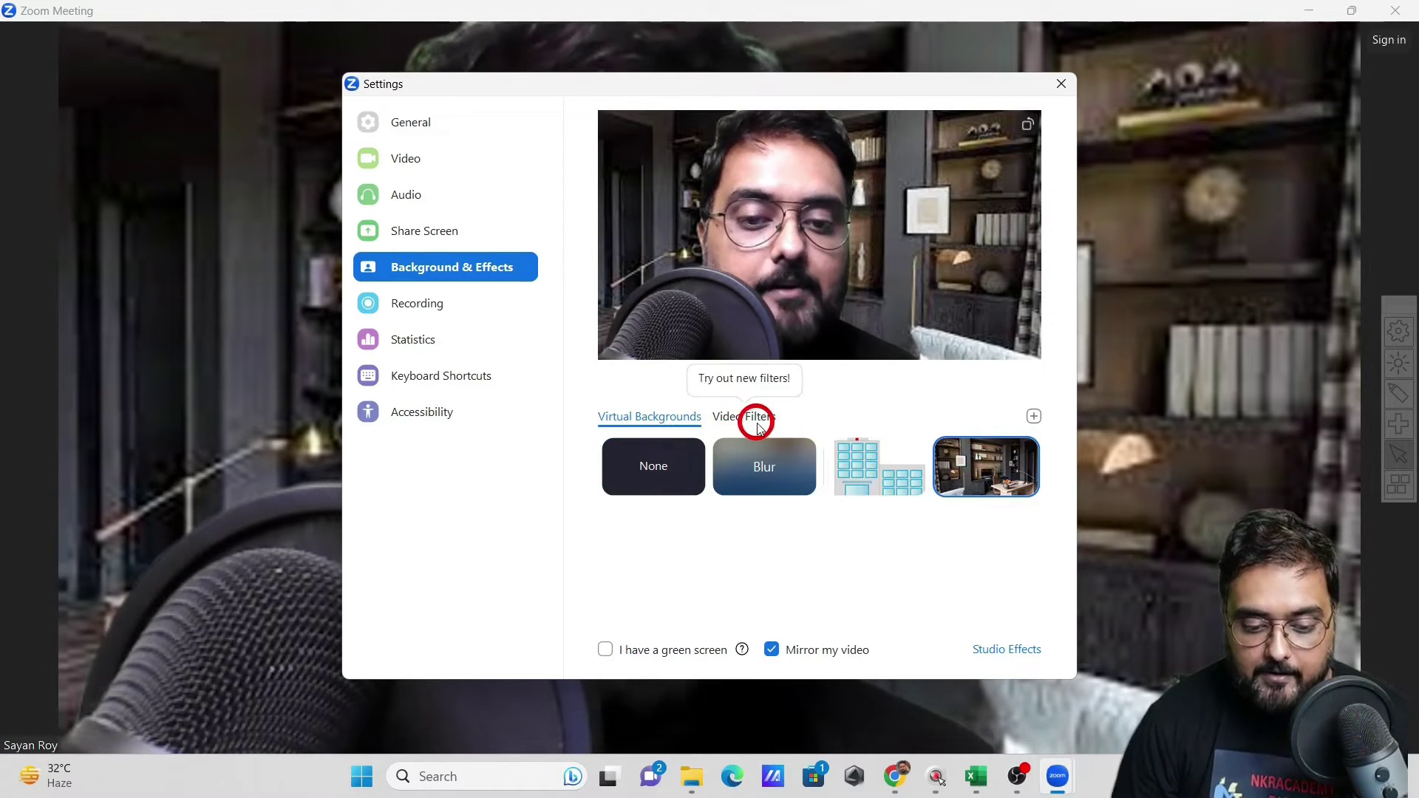
left_click(1033, 418)
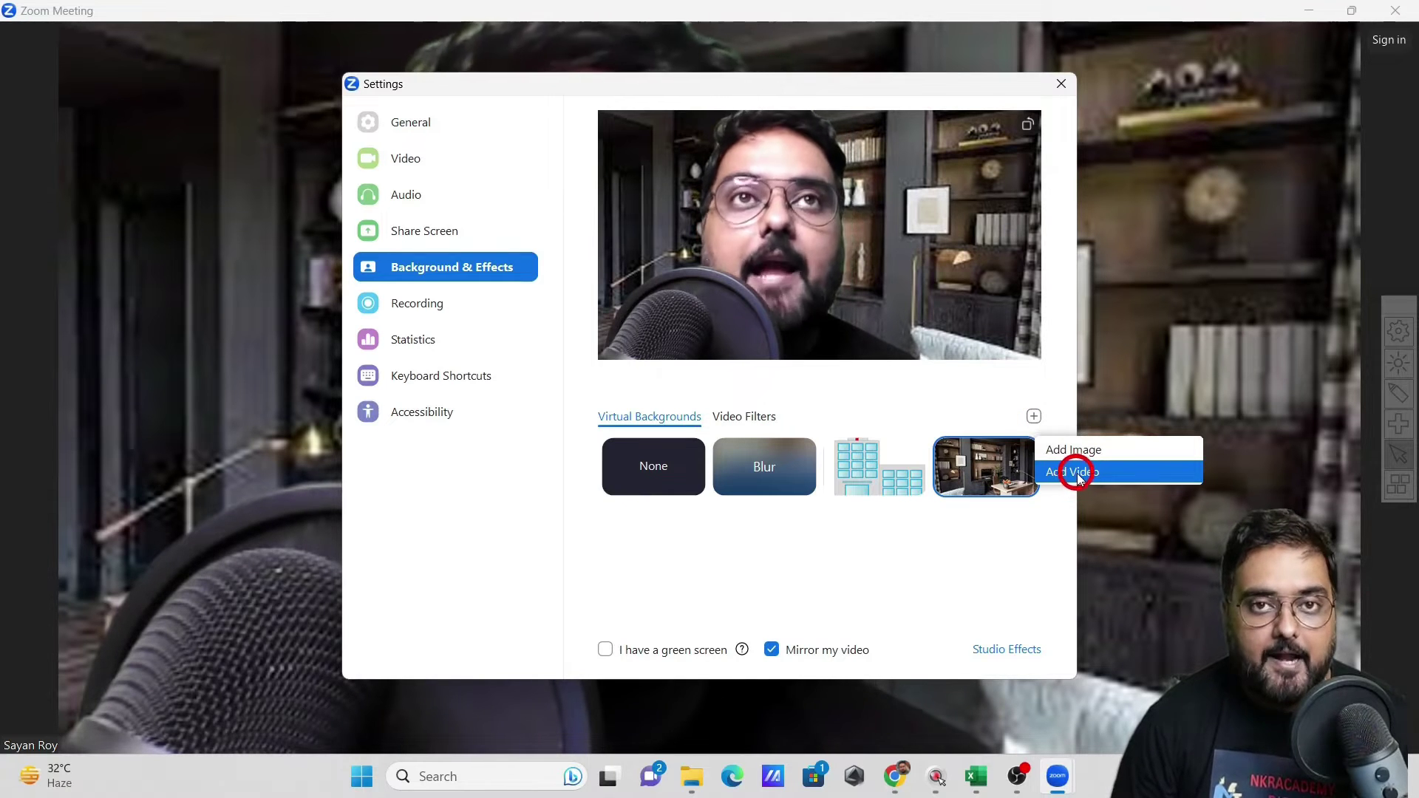
left_click(730, 579)
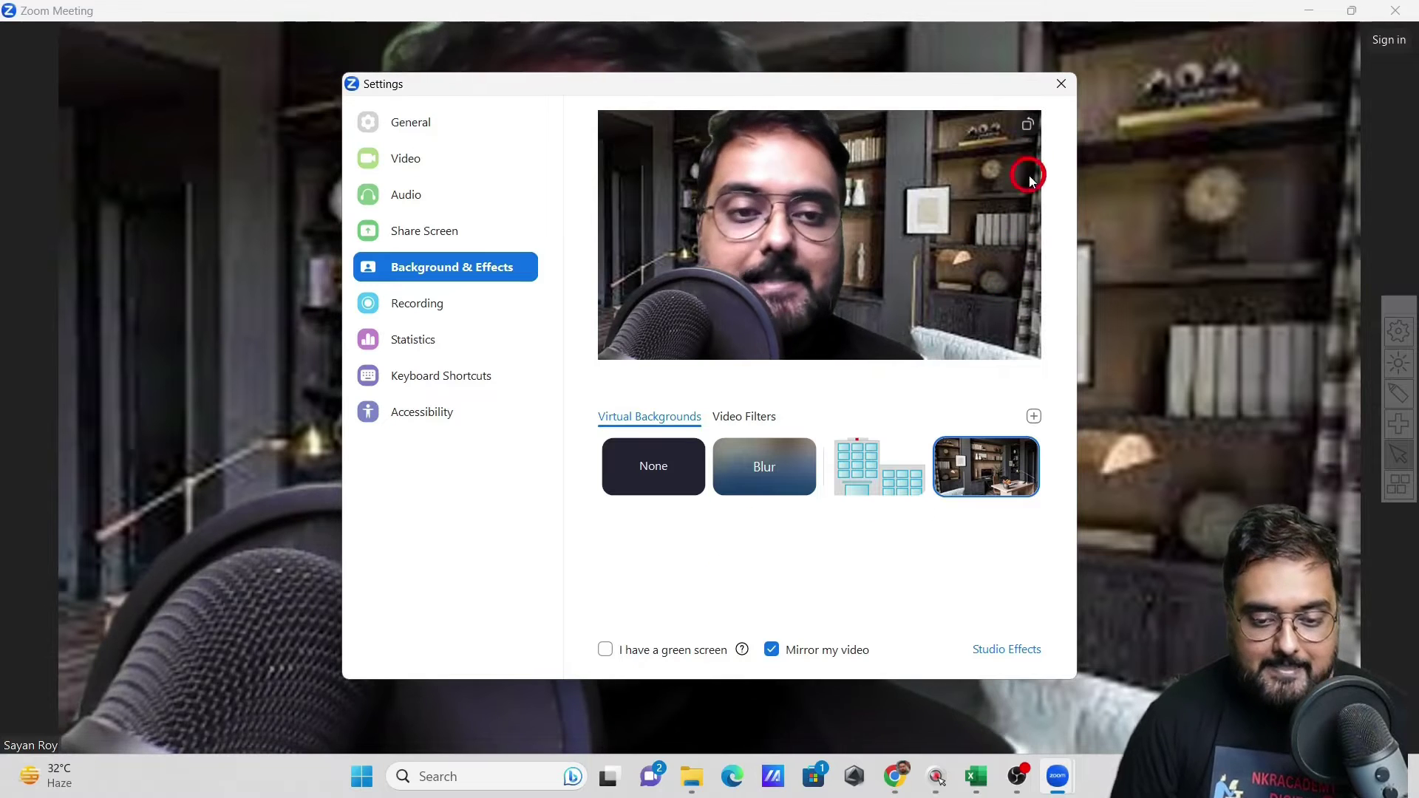
left_click(1058, 88)
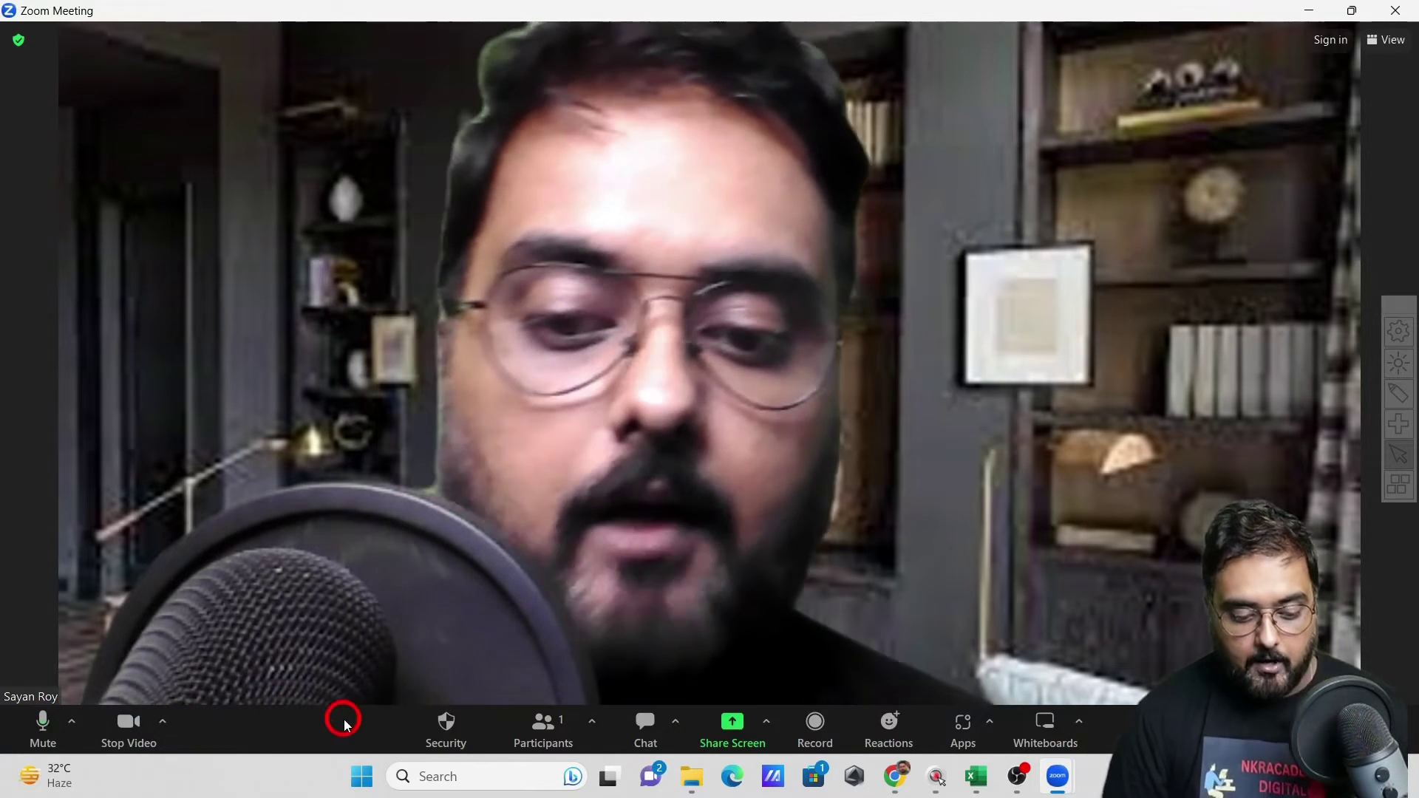
Show the participants list, mute your own microphone, and bring up the Mute All confirmation with Alt+M
left_click(527, 742)
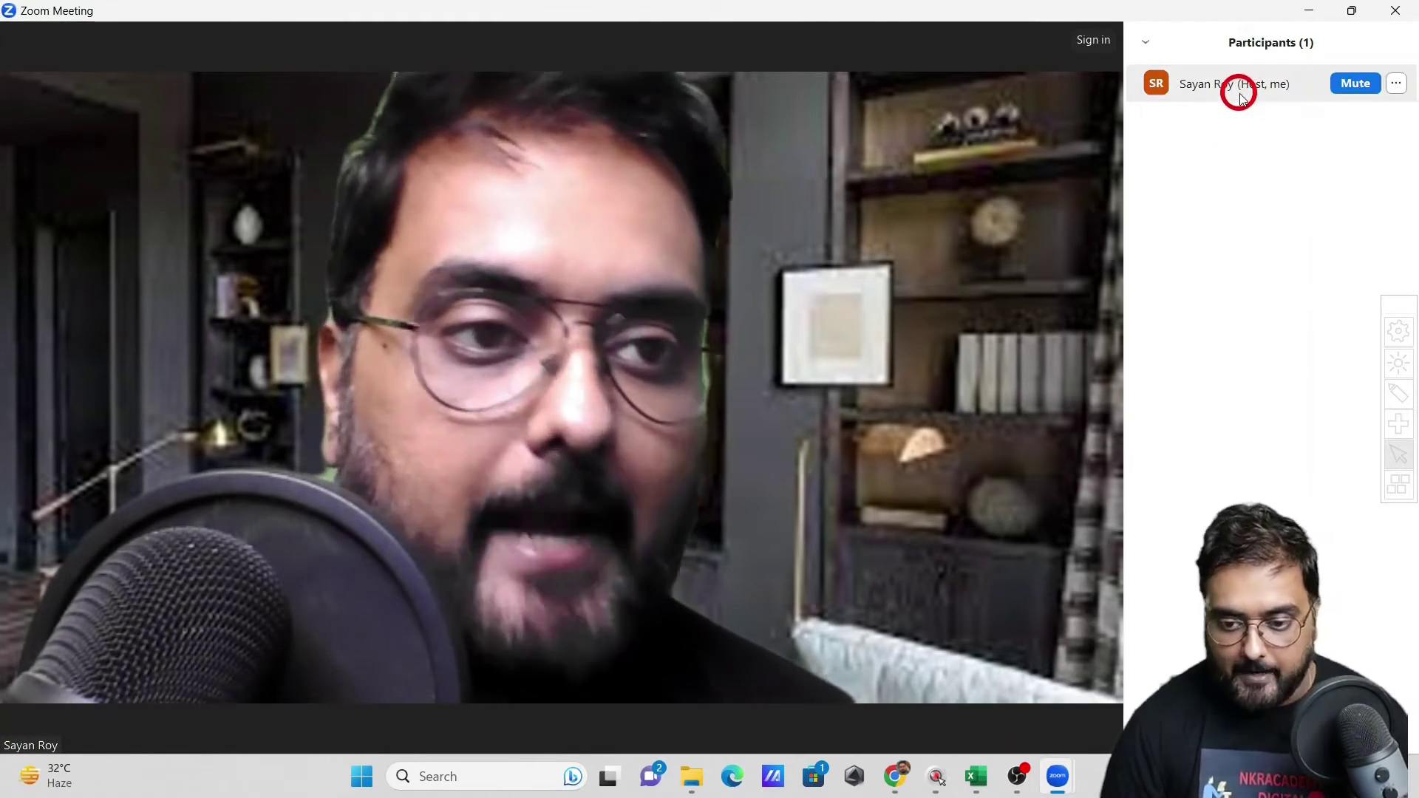
mouse_move(1334, 84)
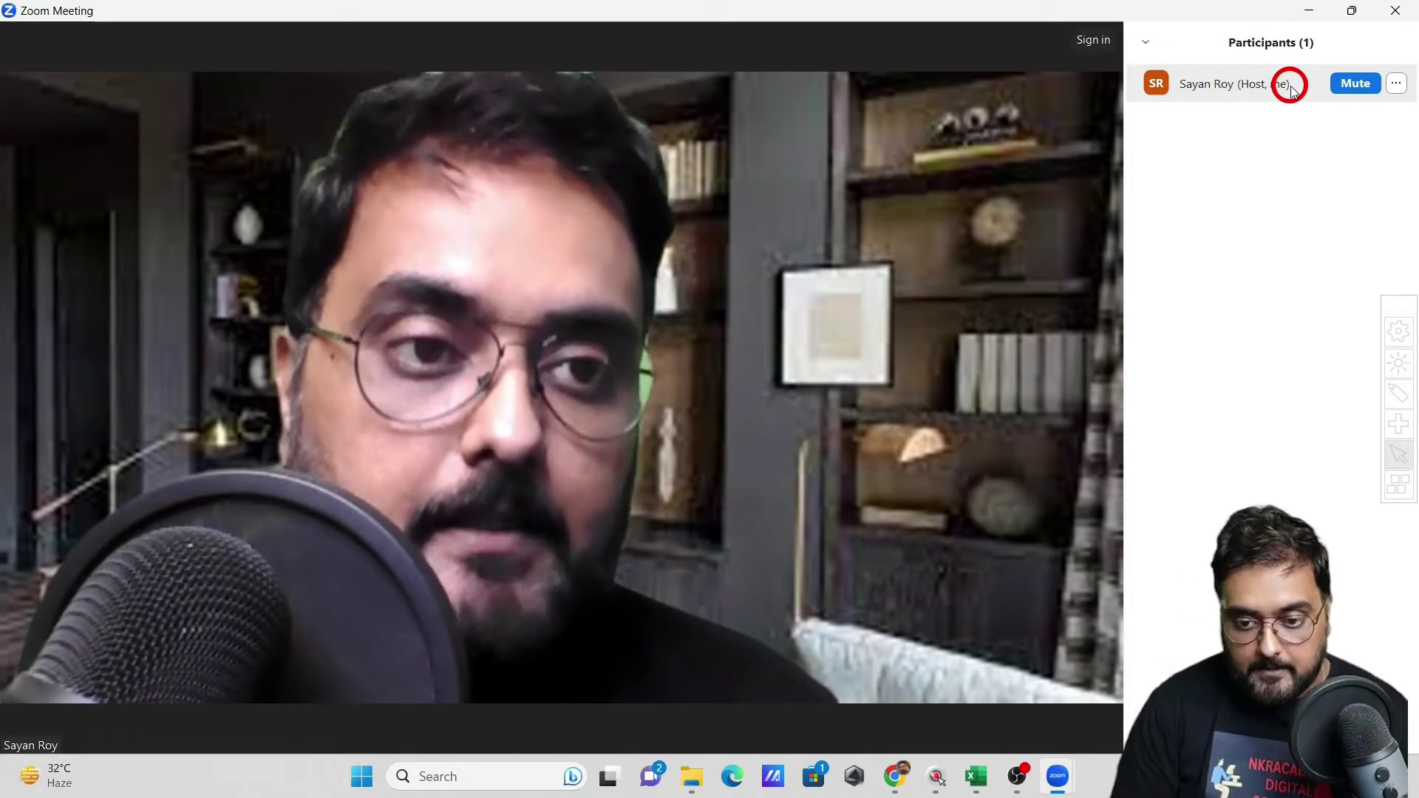
left_click(1345, 84)
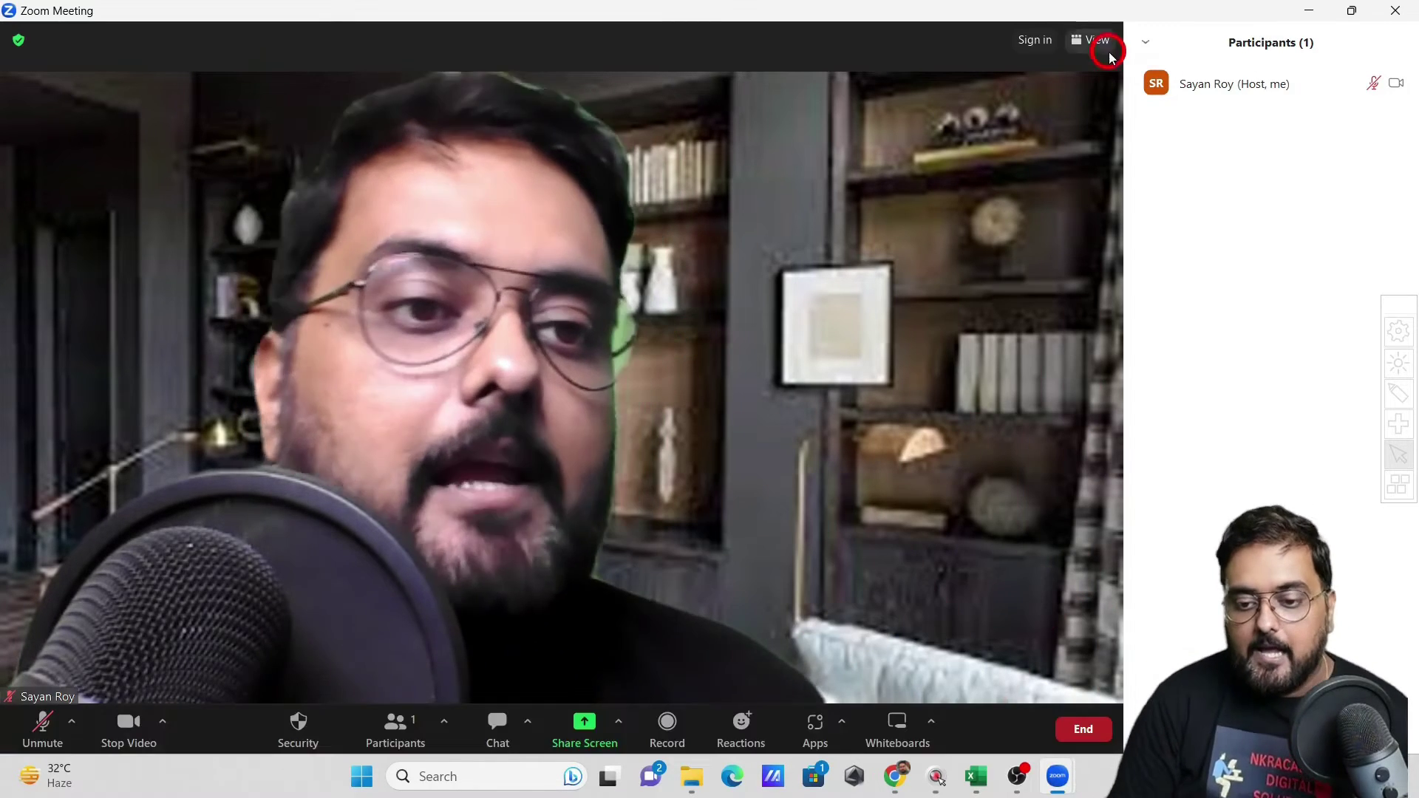
mouse_move(1356, 84)
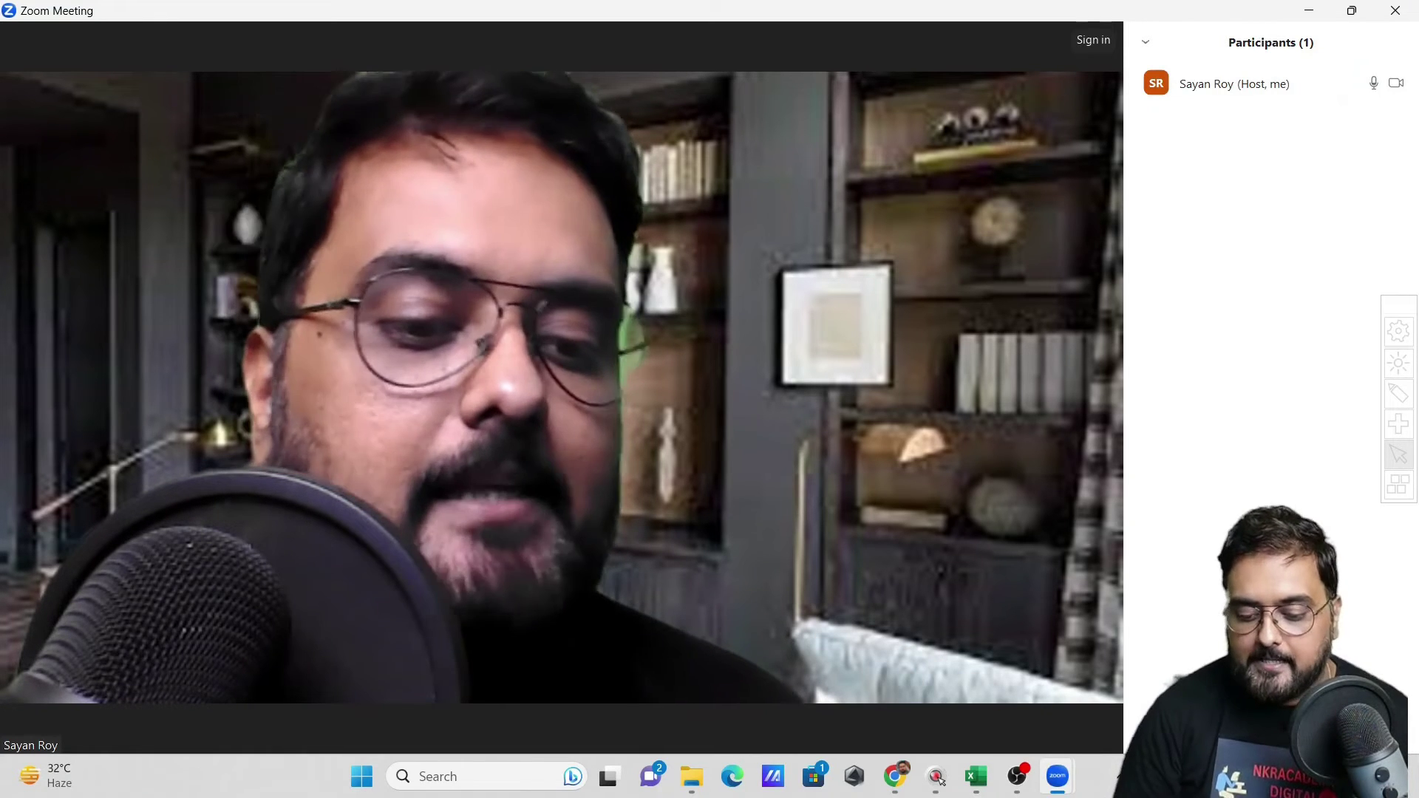
key("alt+m")
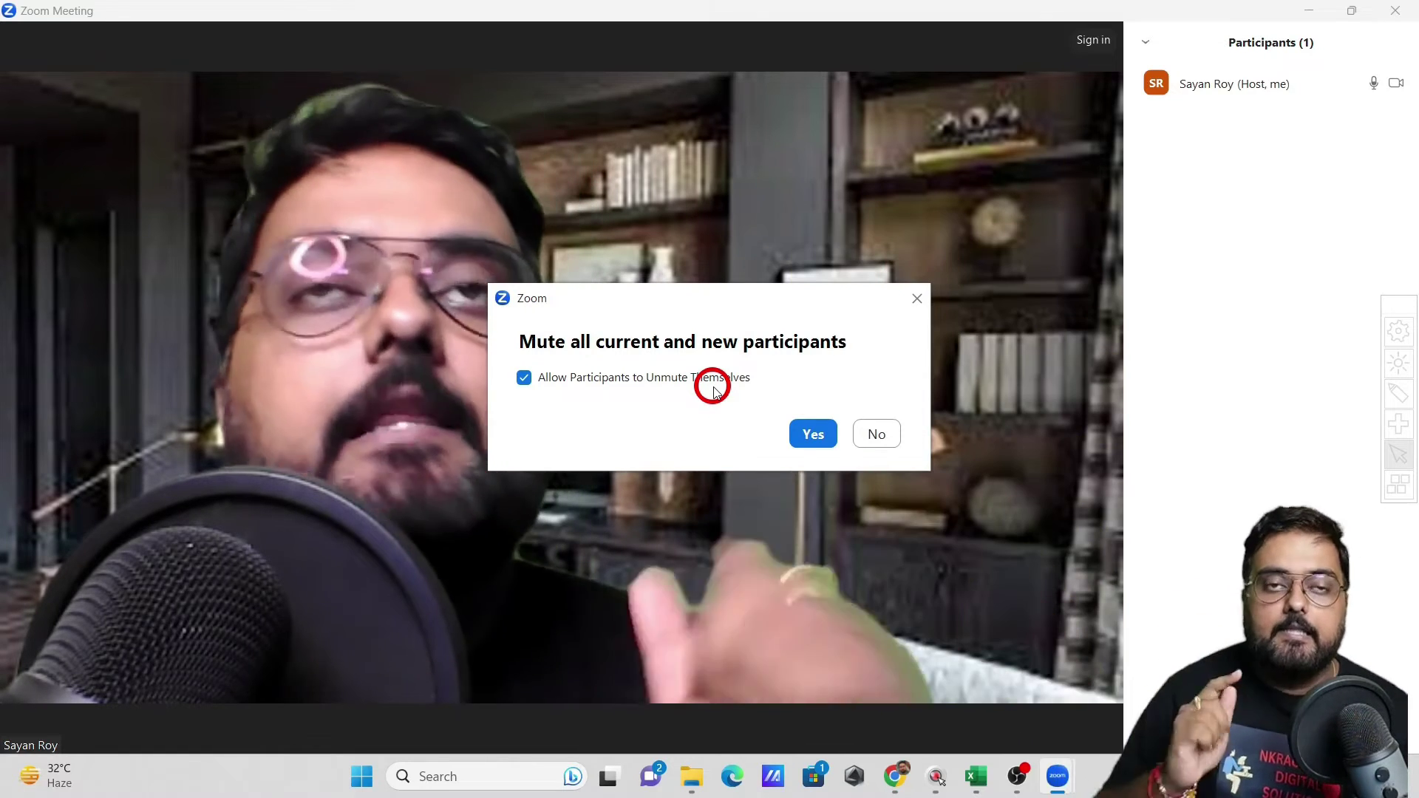
Confirm Mute All for current and new participants, still allowing them to unmute themselves
left_click(812, 435)
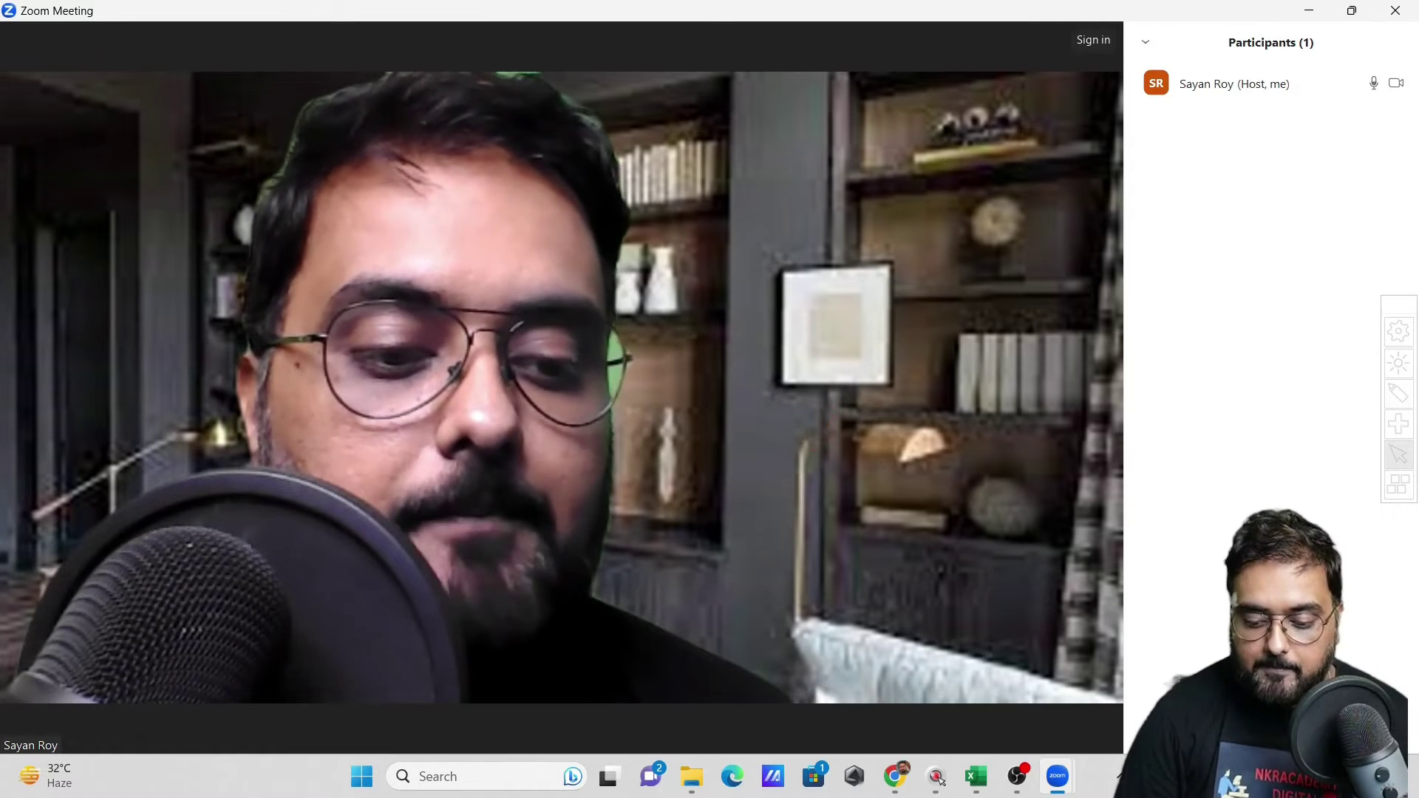
key("alt+m")
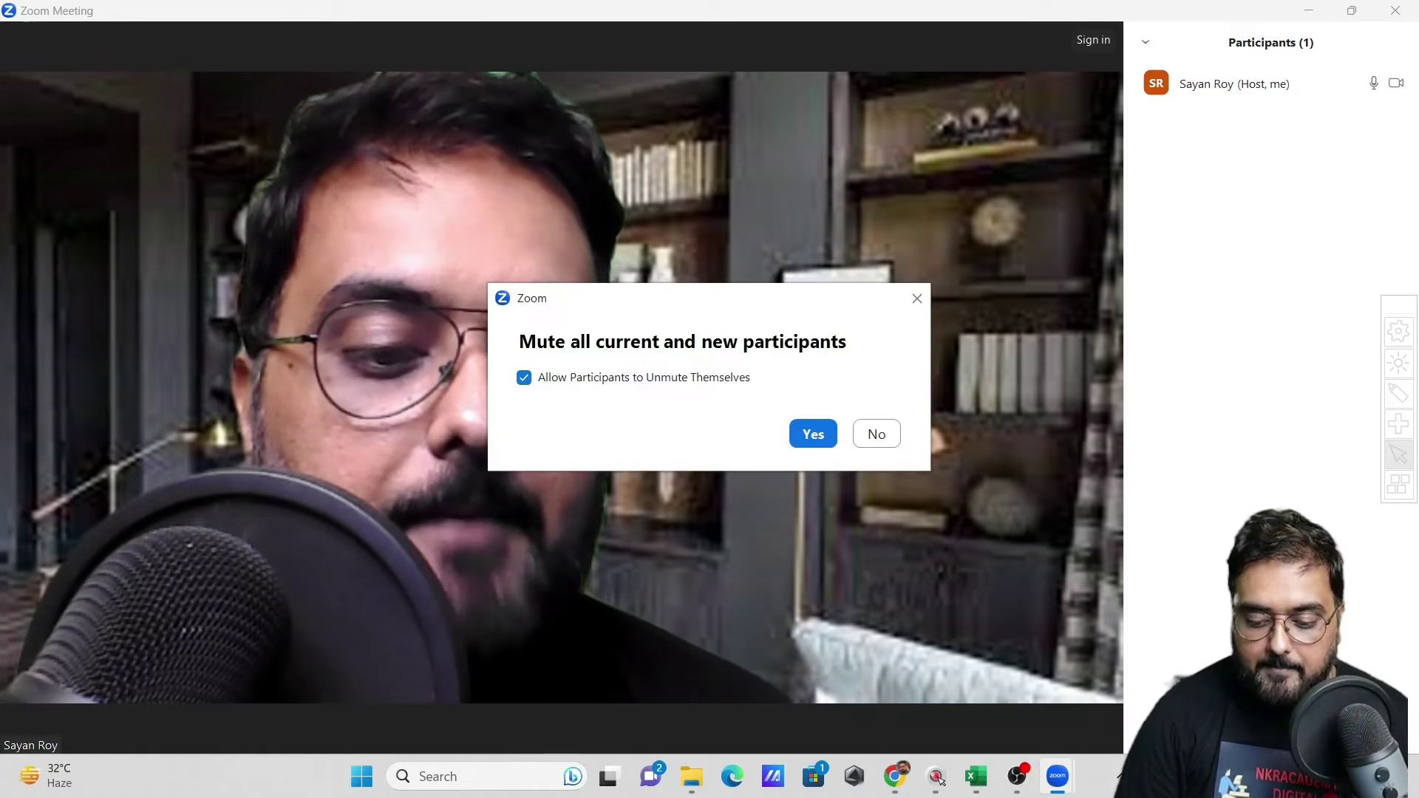
left_click(816, 433)
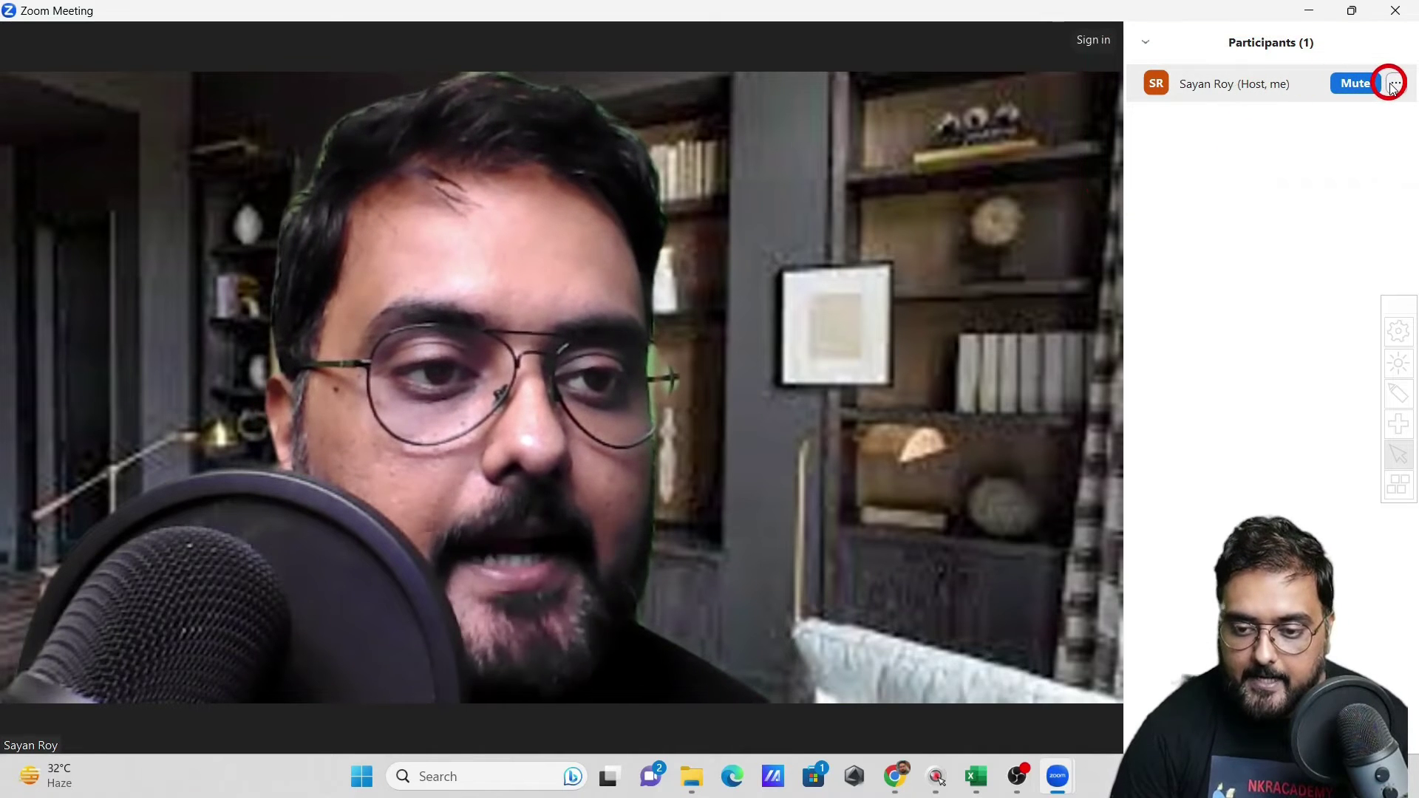
Check the '...' menu on your own participant entry and close it without renaming
left_click(1392, 84)
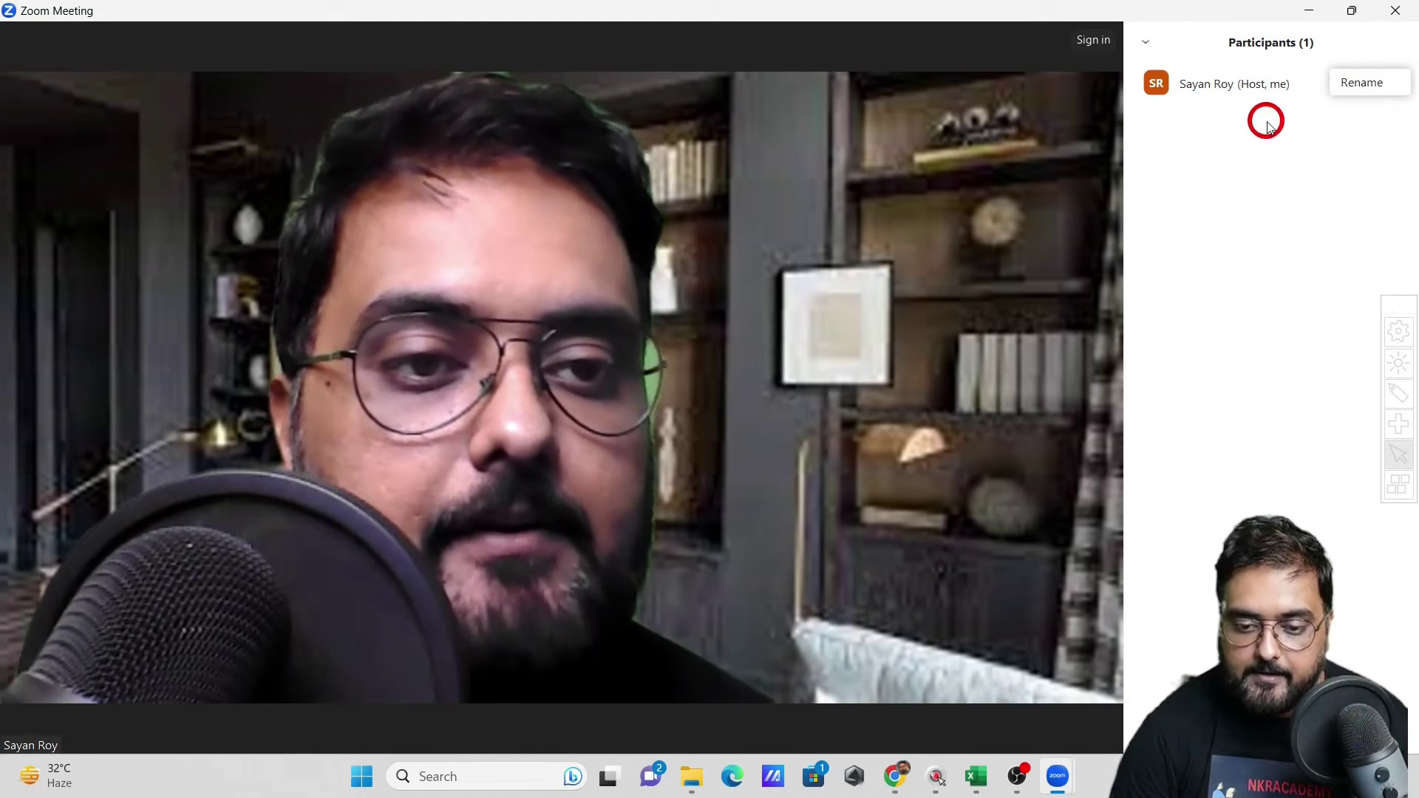
left_click(1257, 129)
mouse_move(650, 580)
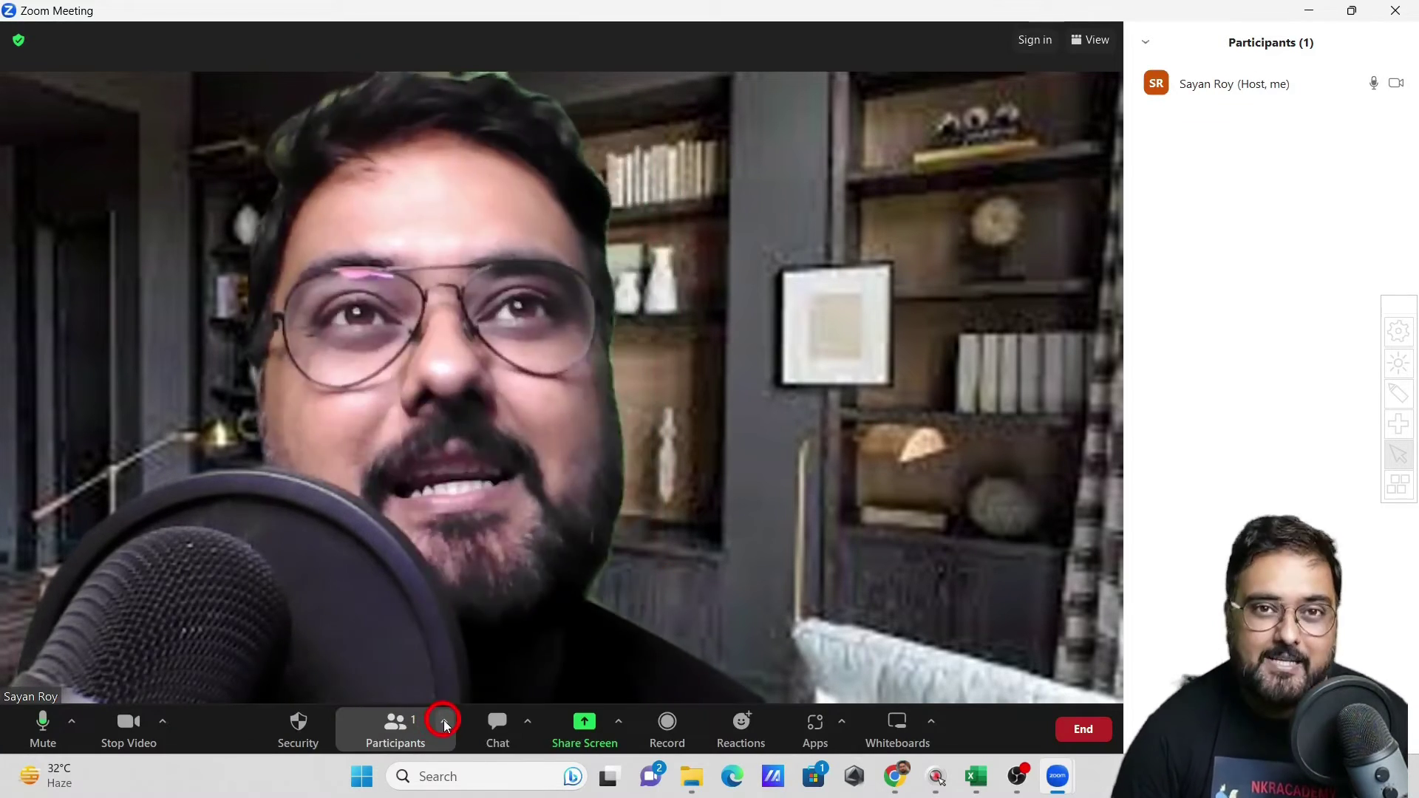
Open the meeting chat's message box, then view the Share Screen options ('One participant can share at a time')
left_click(515, 729)
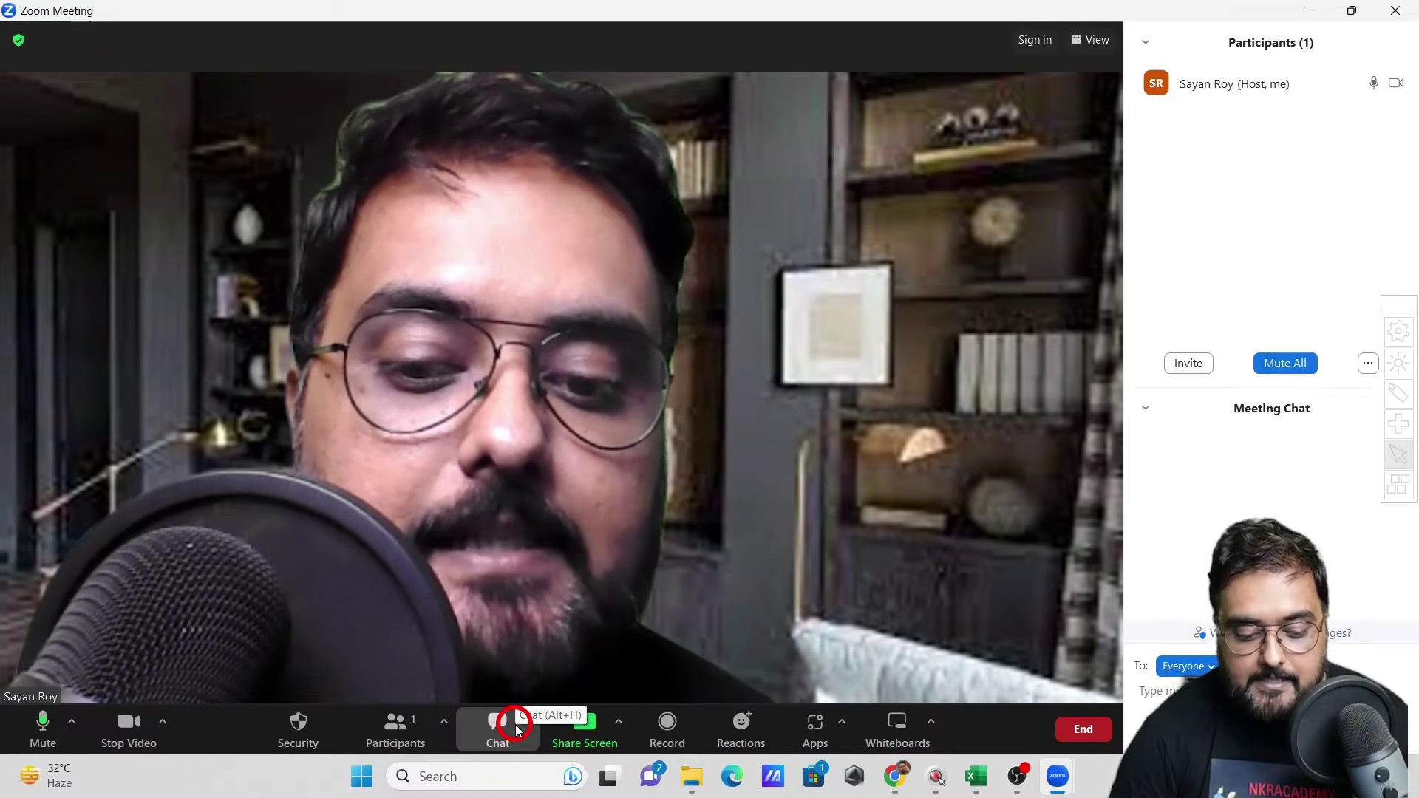
left_click(1174, 684)
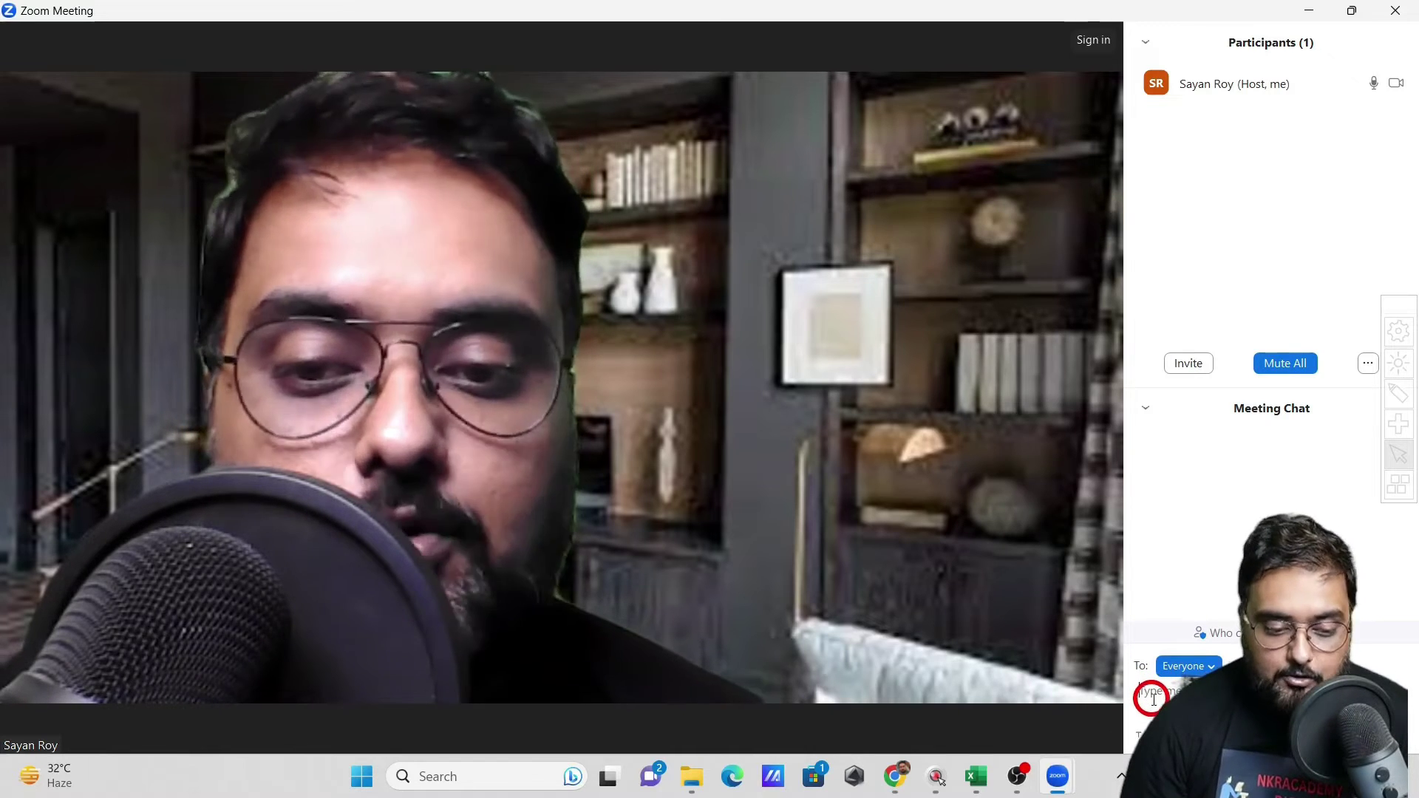
mouse_move(570, 570)
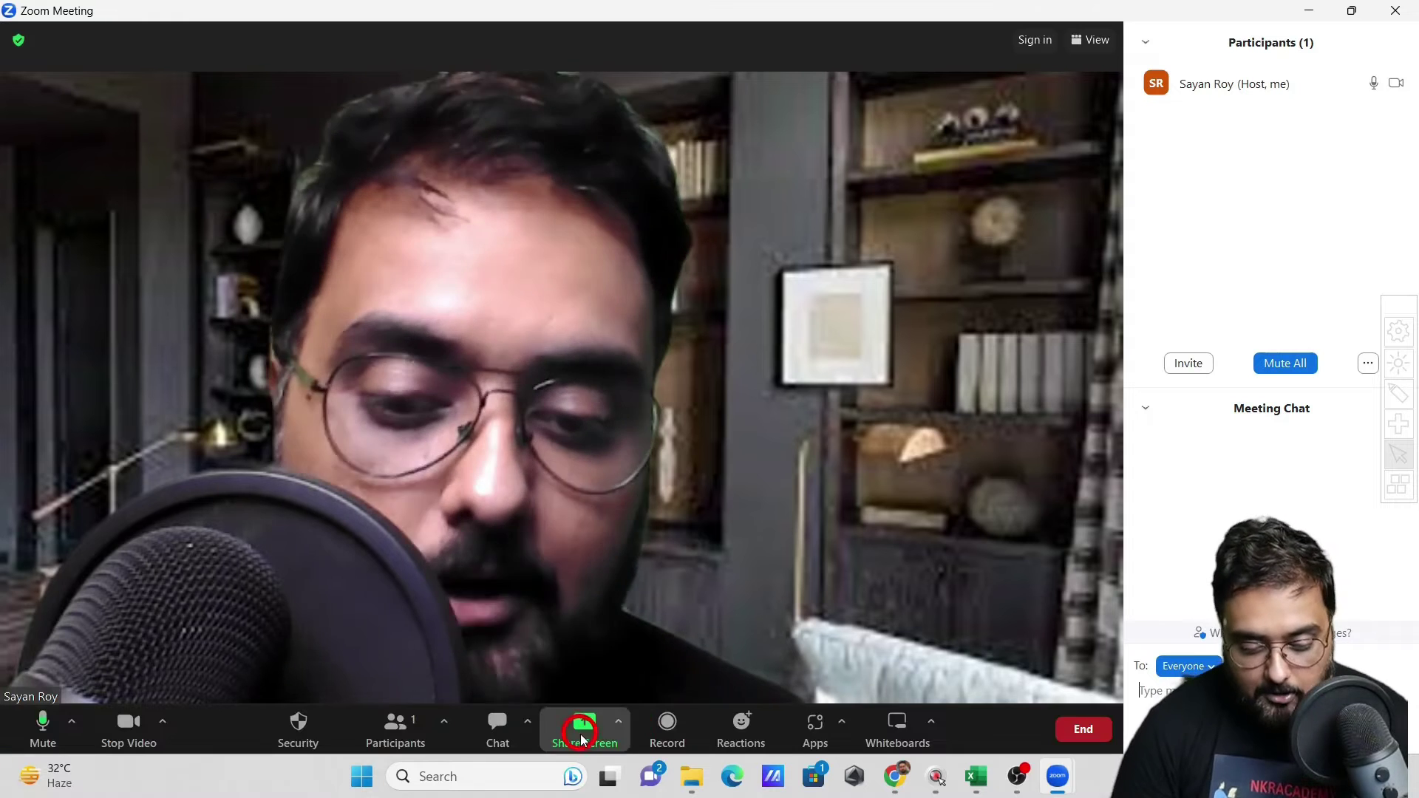
left_click(619, 724)
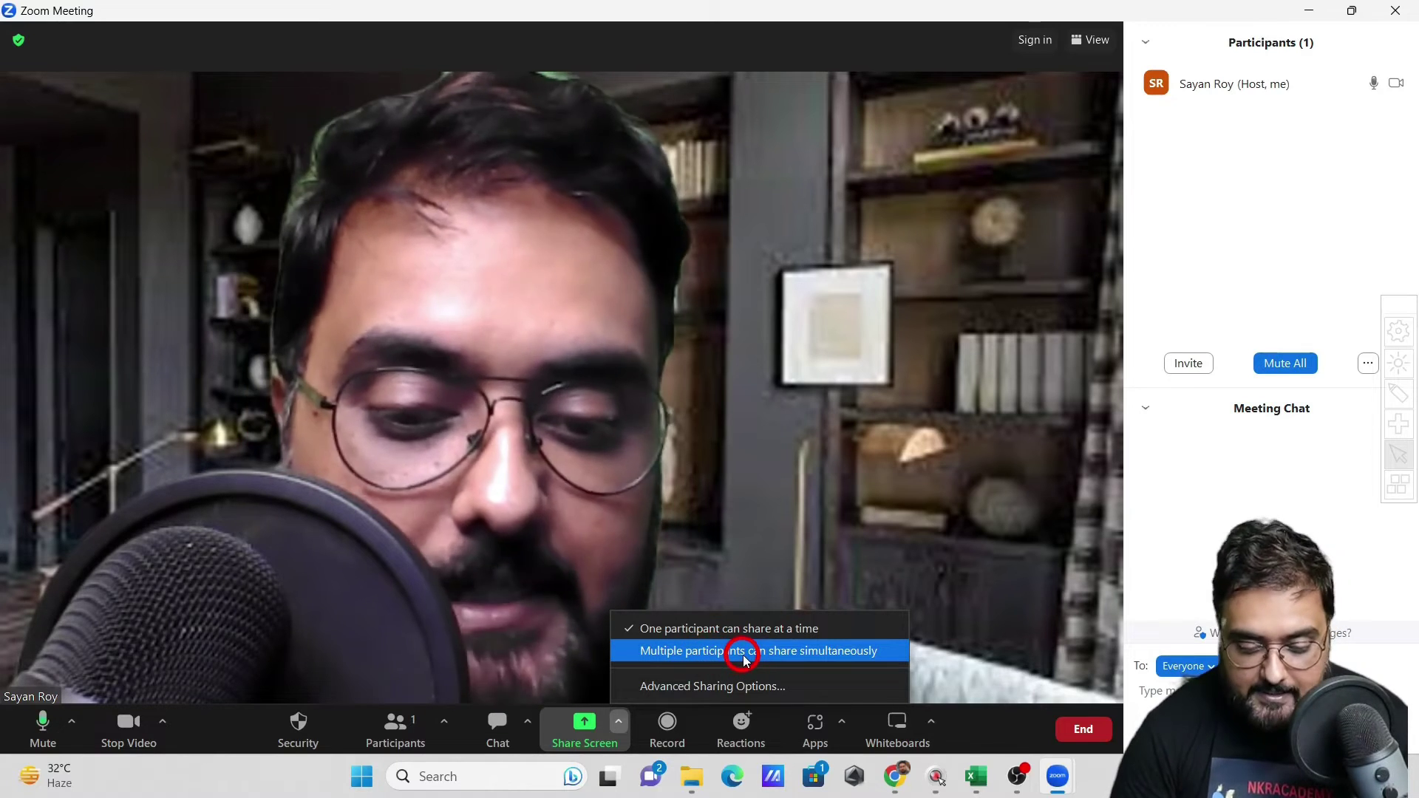
Bring up the share picker listing Screen, Whiteboard, iPhone/iPad and open application windows
left_click(564, 730)
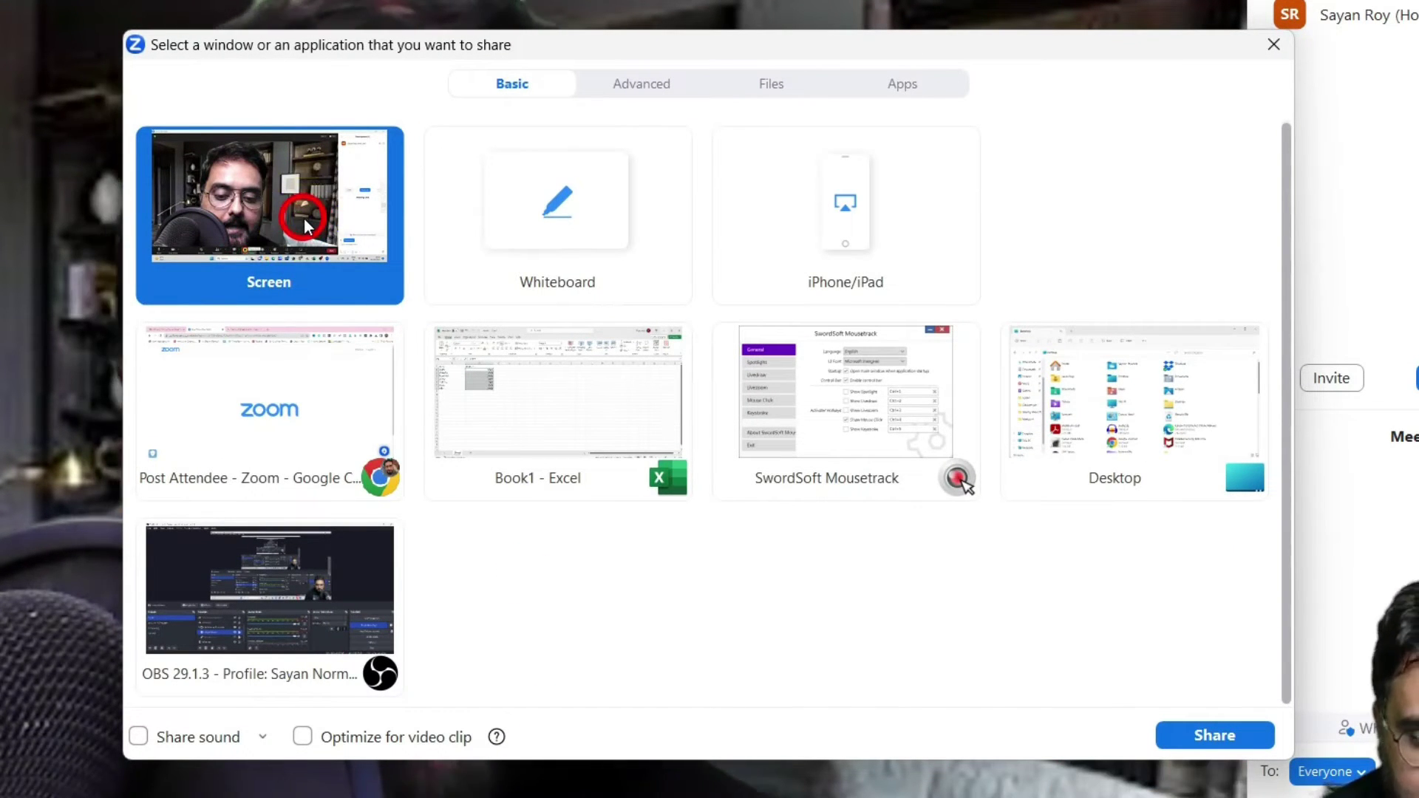
Try the share tiles: Whiteboard, iPhone/iPad, browser, Book1 - Excel, Desktop and OBS windows
left_click(524, 222)
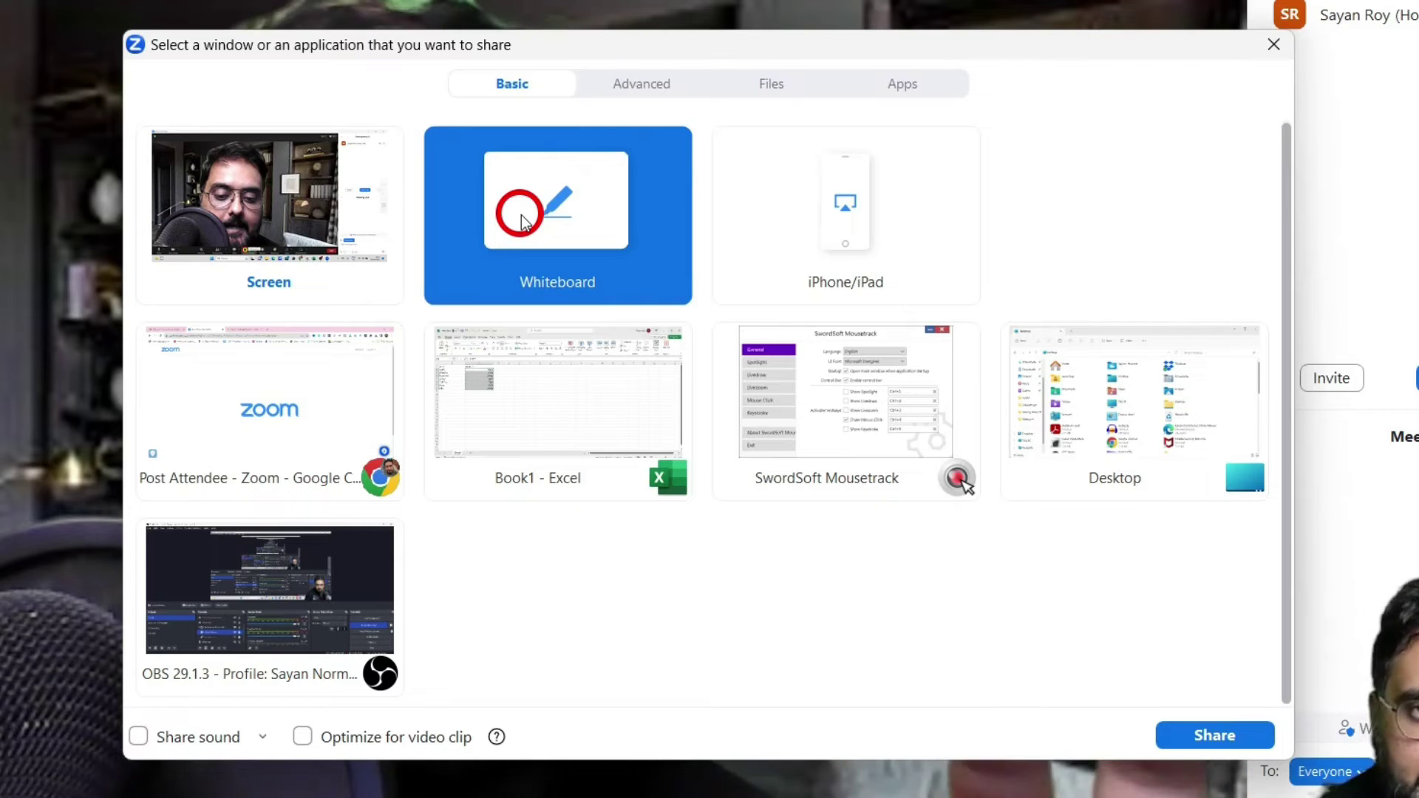
left_click(791, 193)
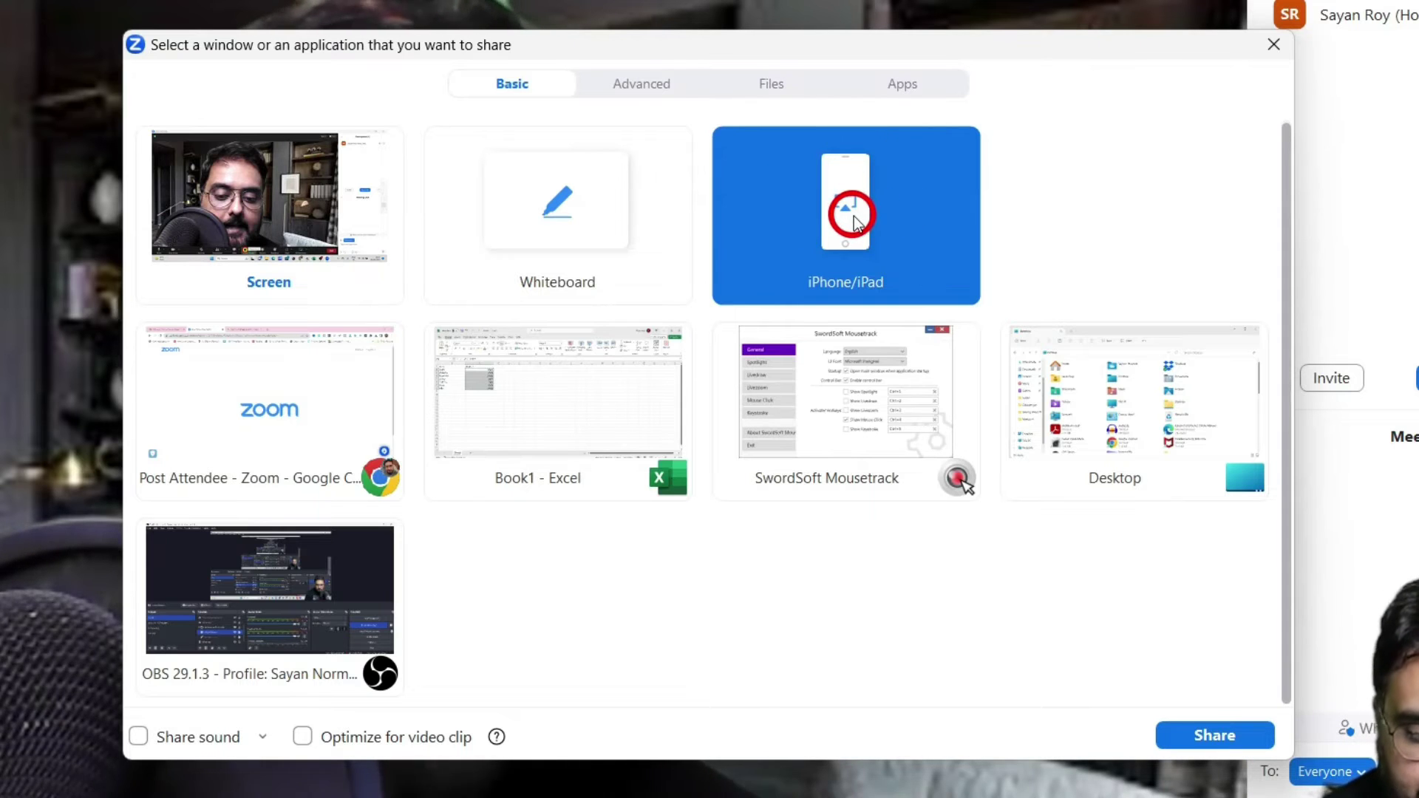
left_click(210, 406)
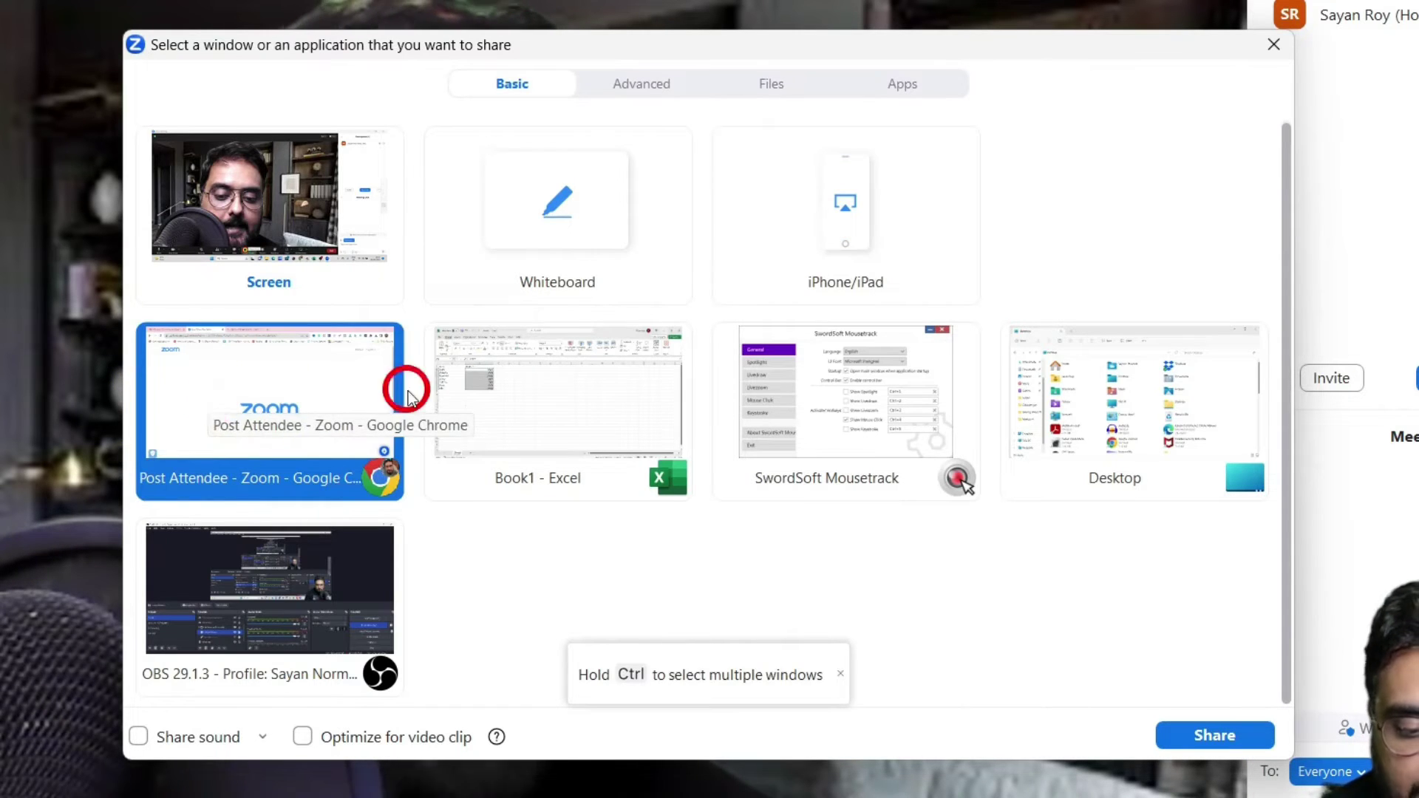
left_click(510, 375)
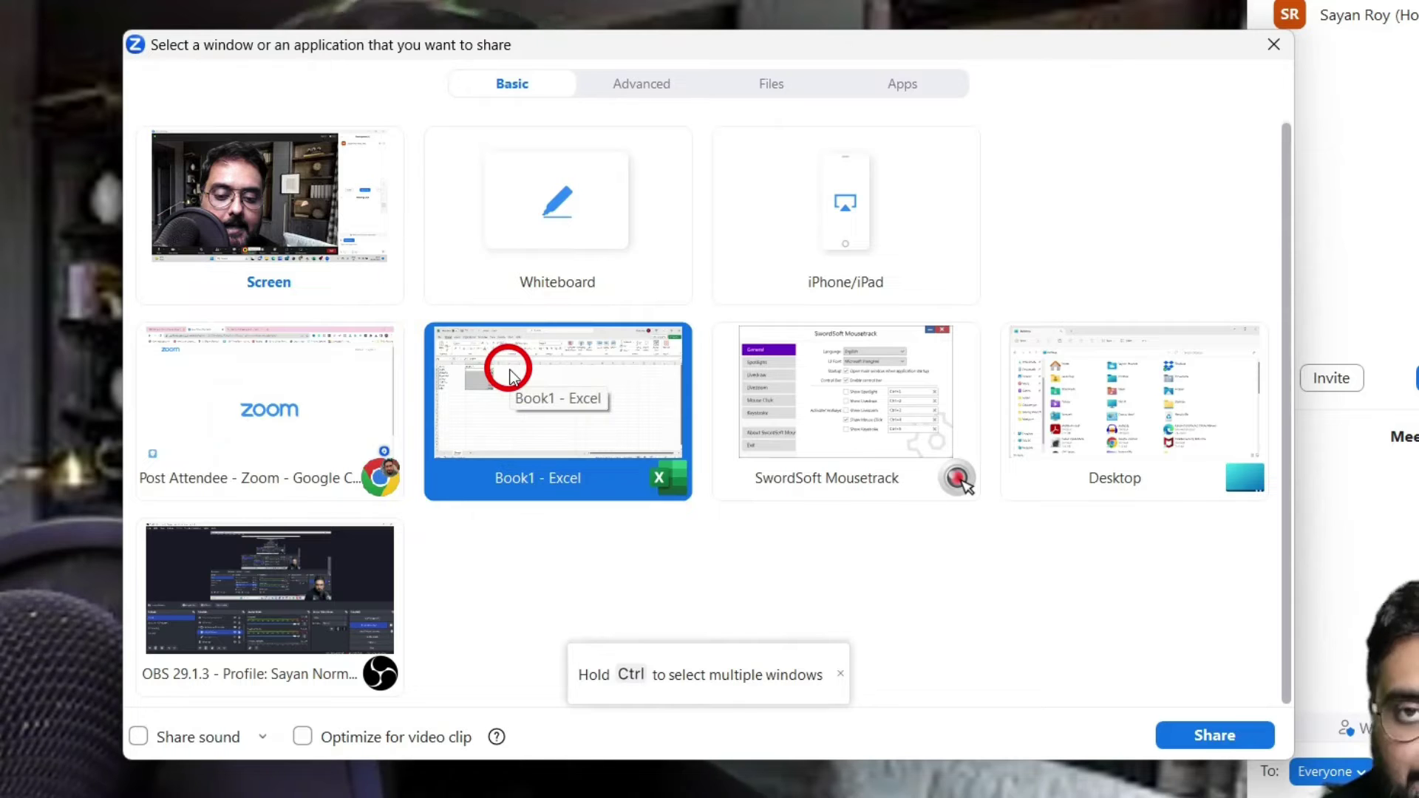
left_click(292, 410)
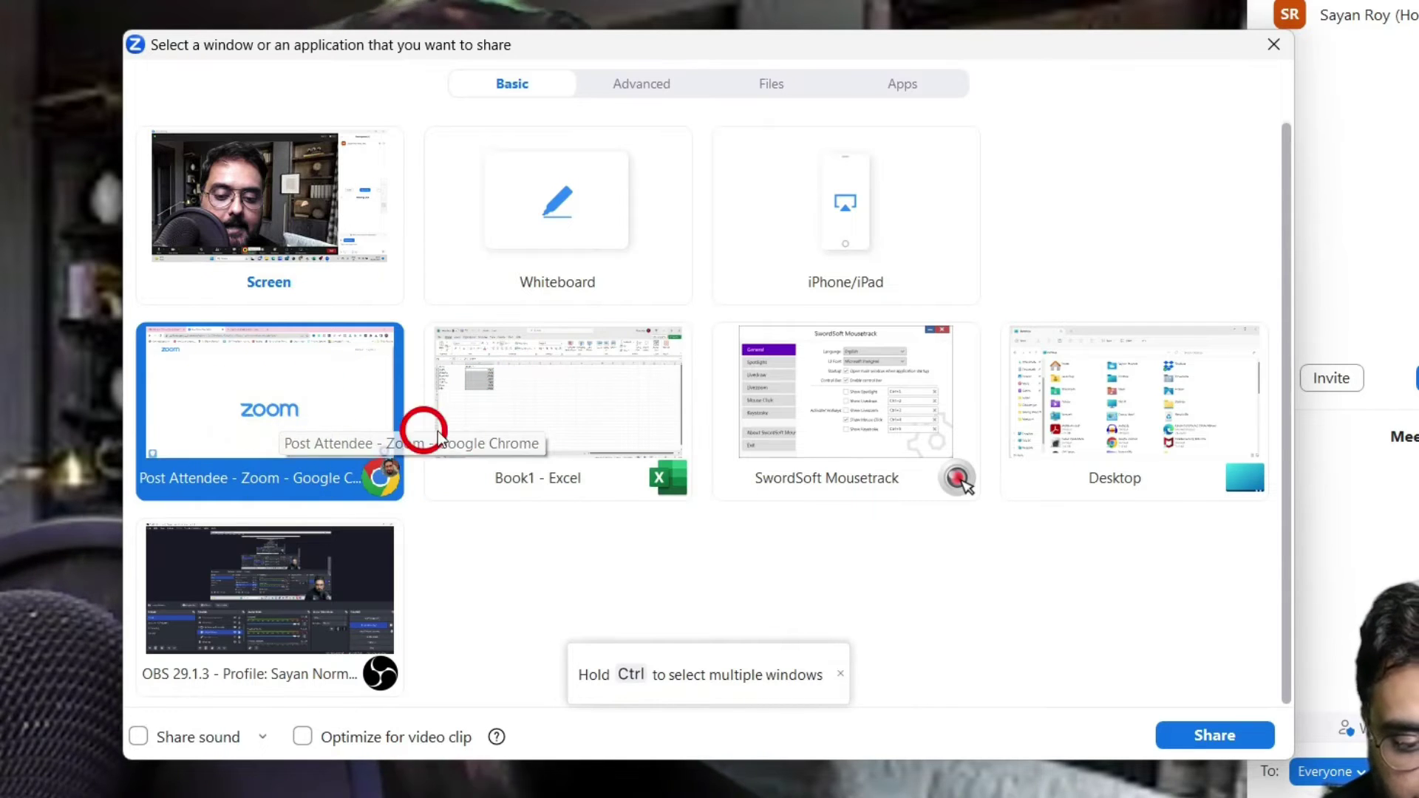
left_click(557, 399)
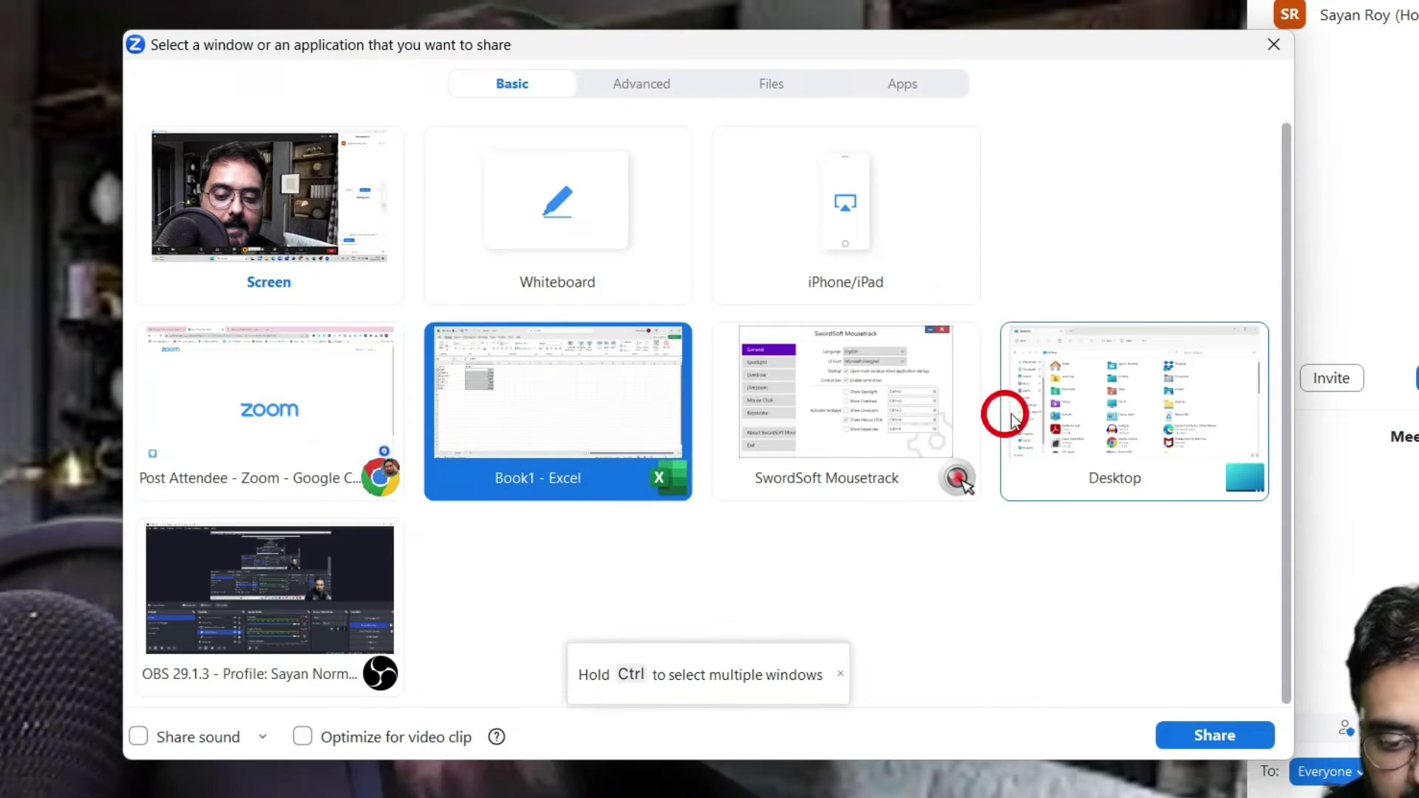
left_click(1052, 403)
left_click(198, 579)
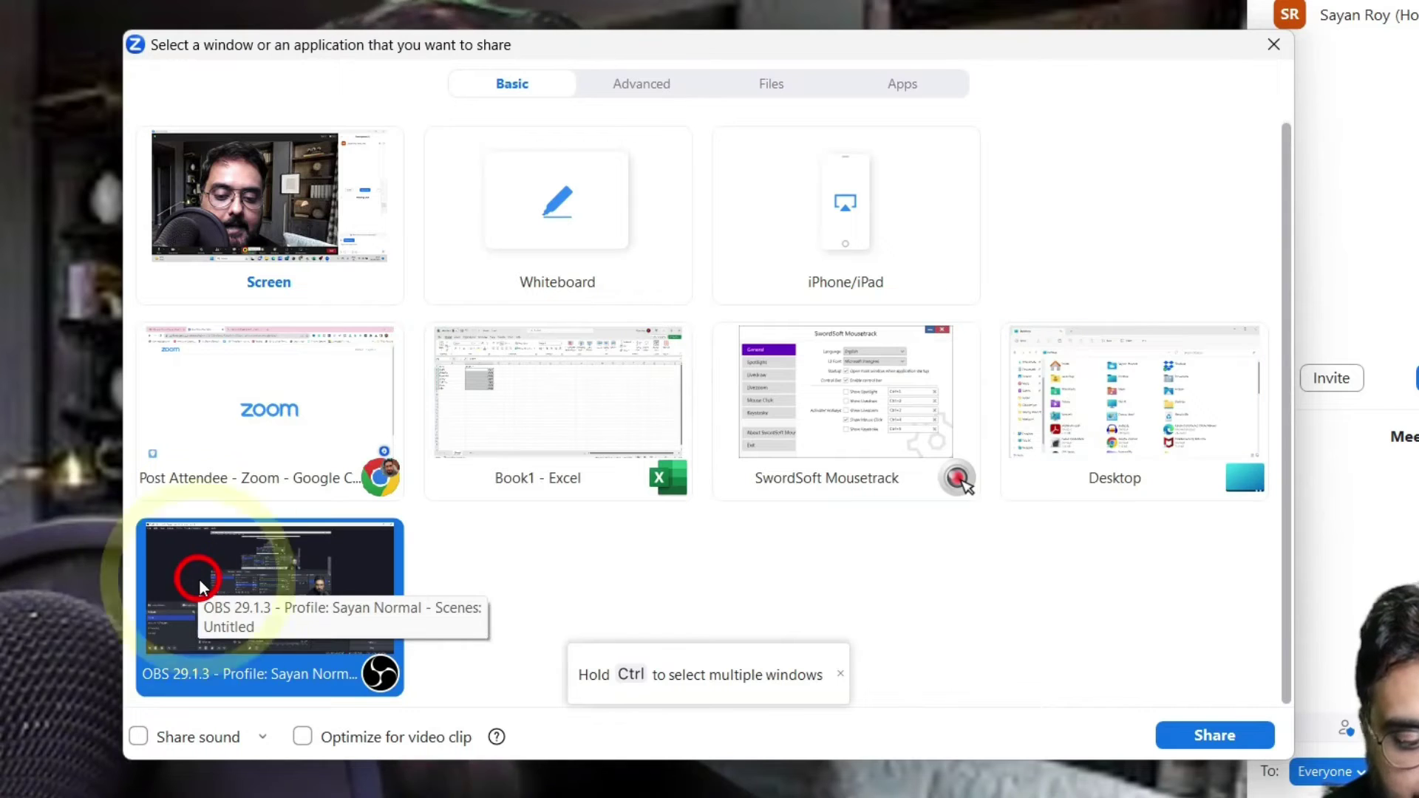
Select the entire Screen, include computer sound, and start sharing
left_click(314, 229)
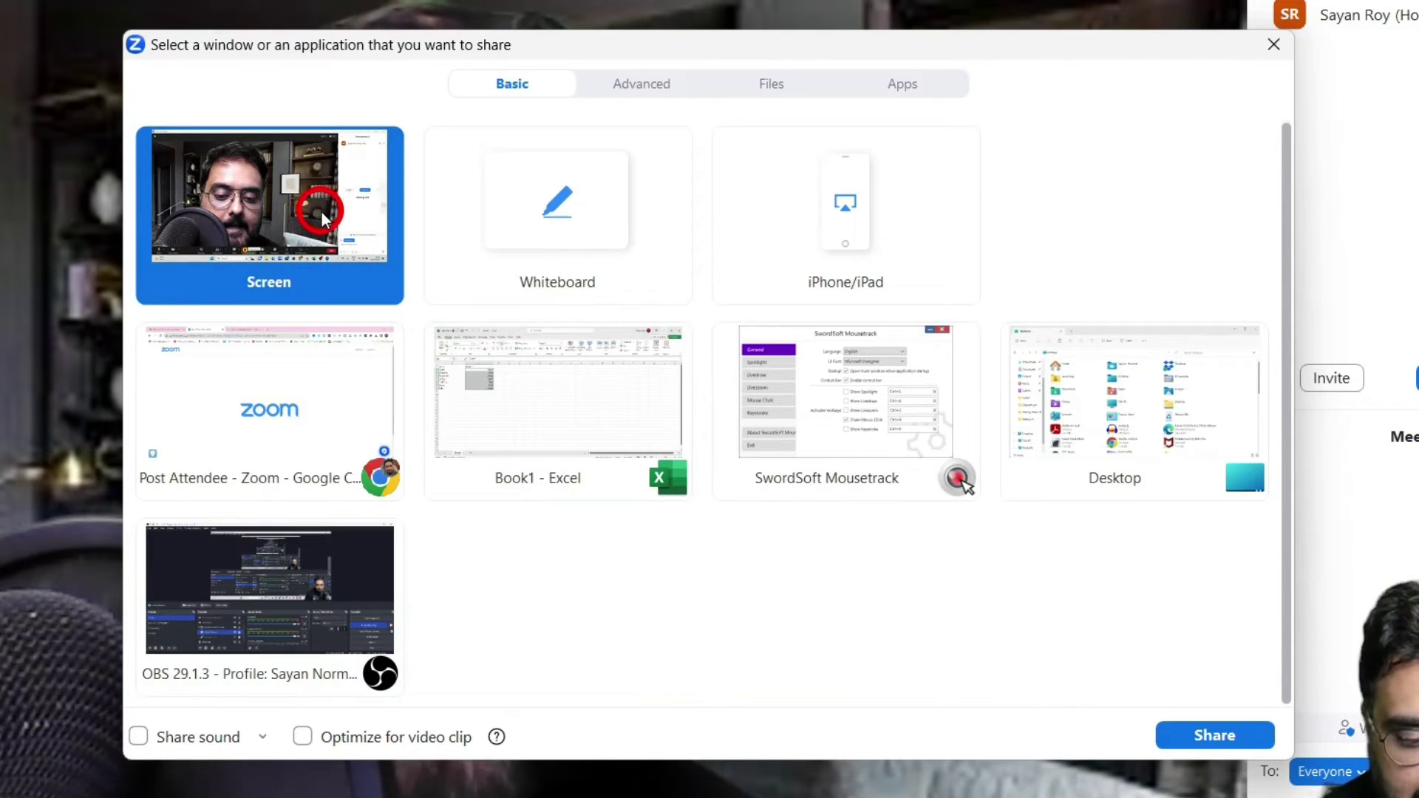
left_click(138, 737)
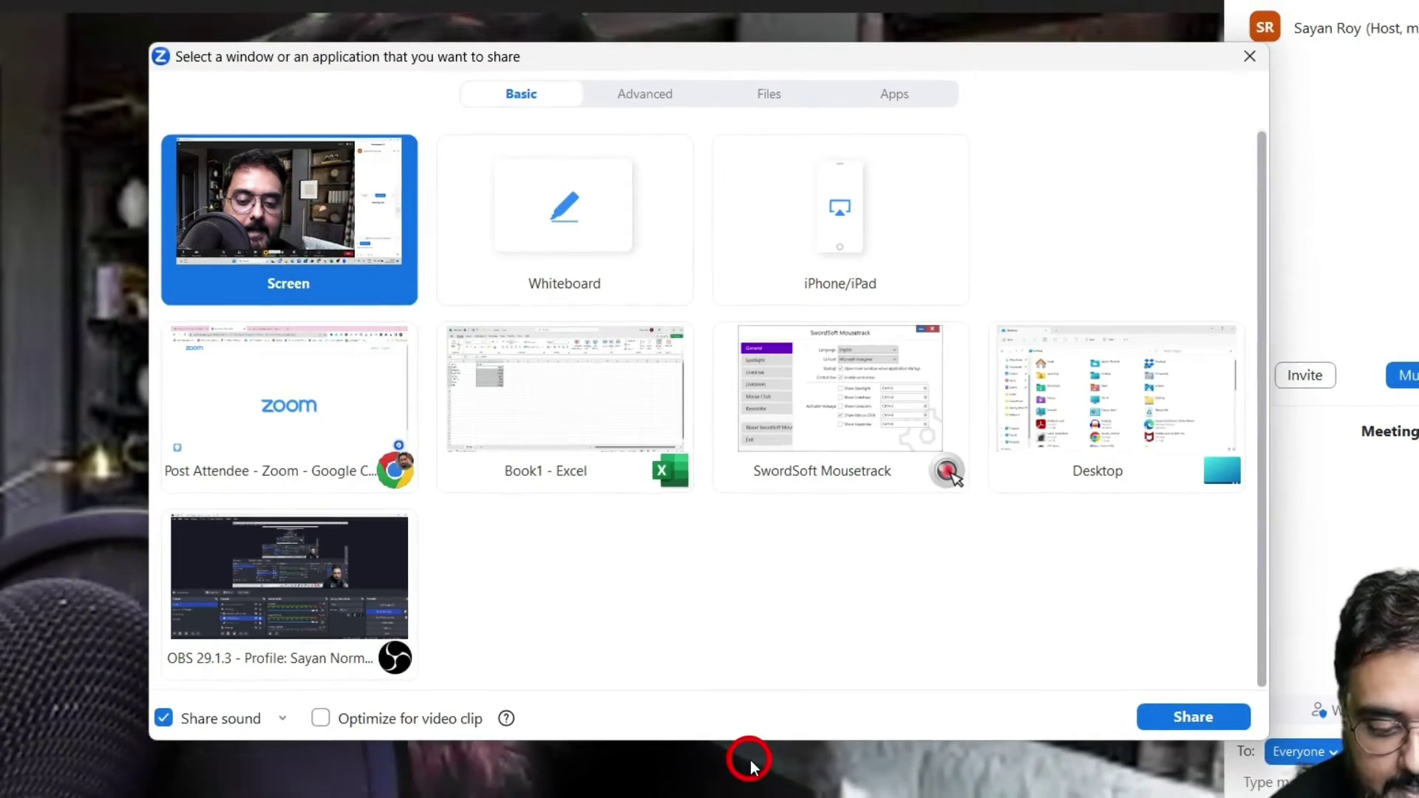
left_click(1215, 735)
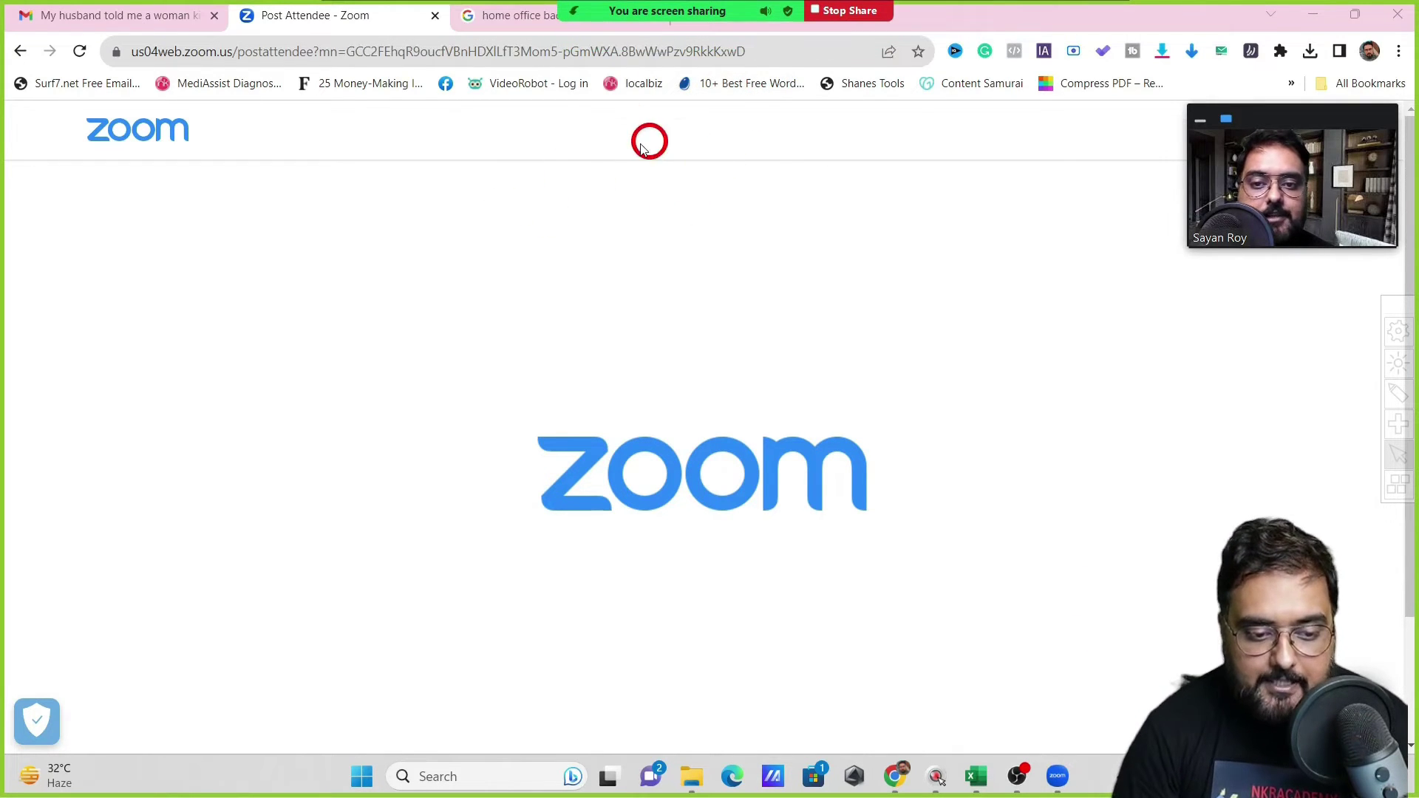
Stop the screen share from the sharing toolbar at the top of the screen
mouse_move(711, 24)
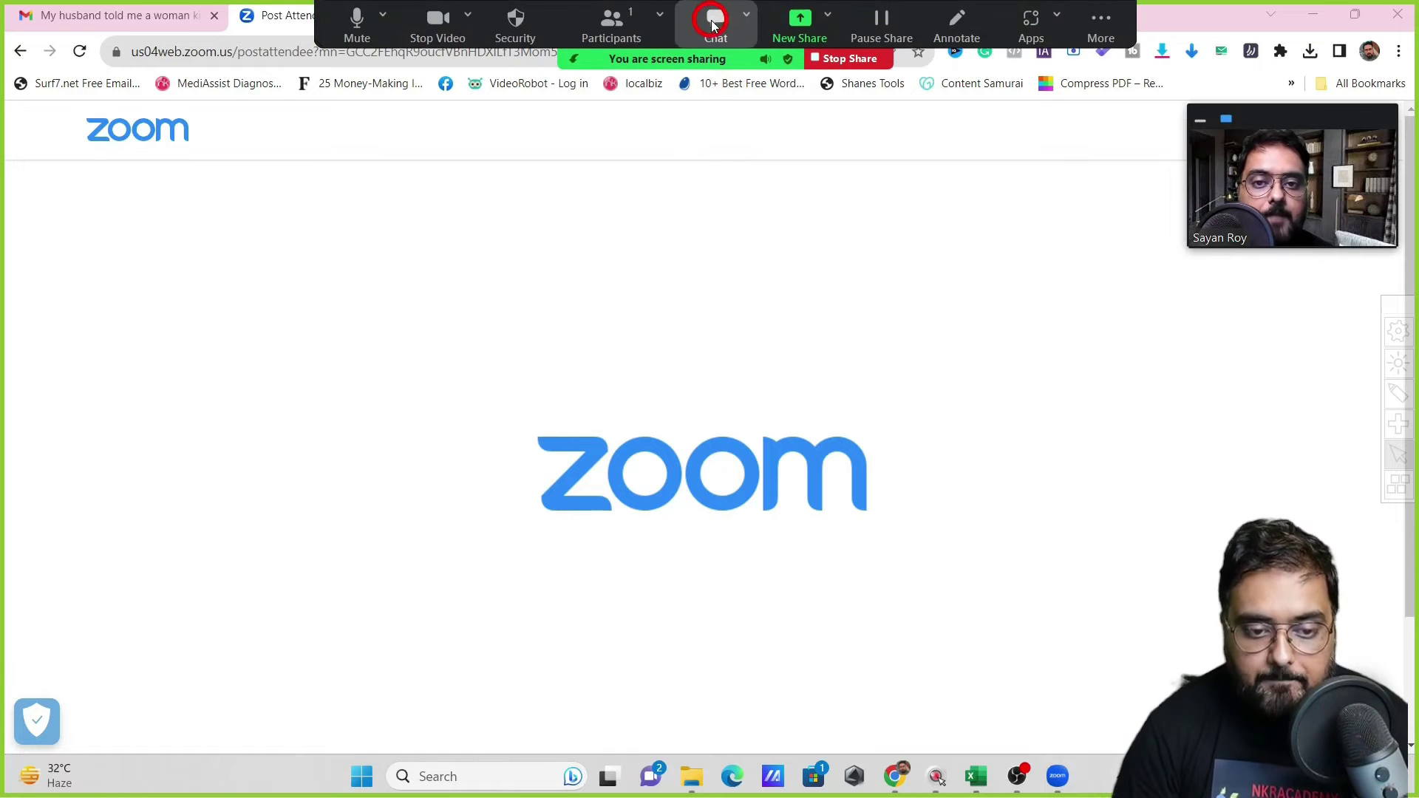
left_click(839, 63)
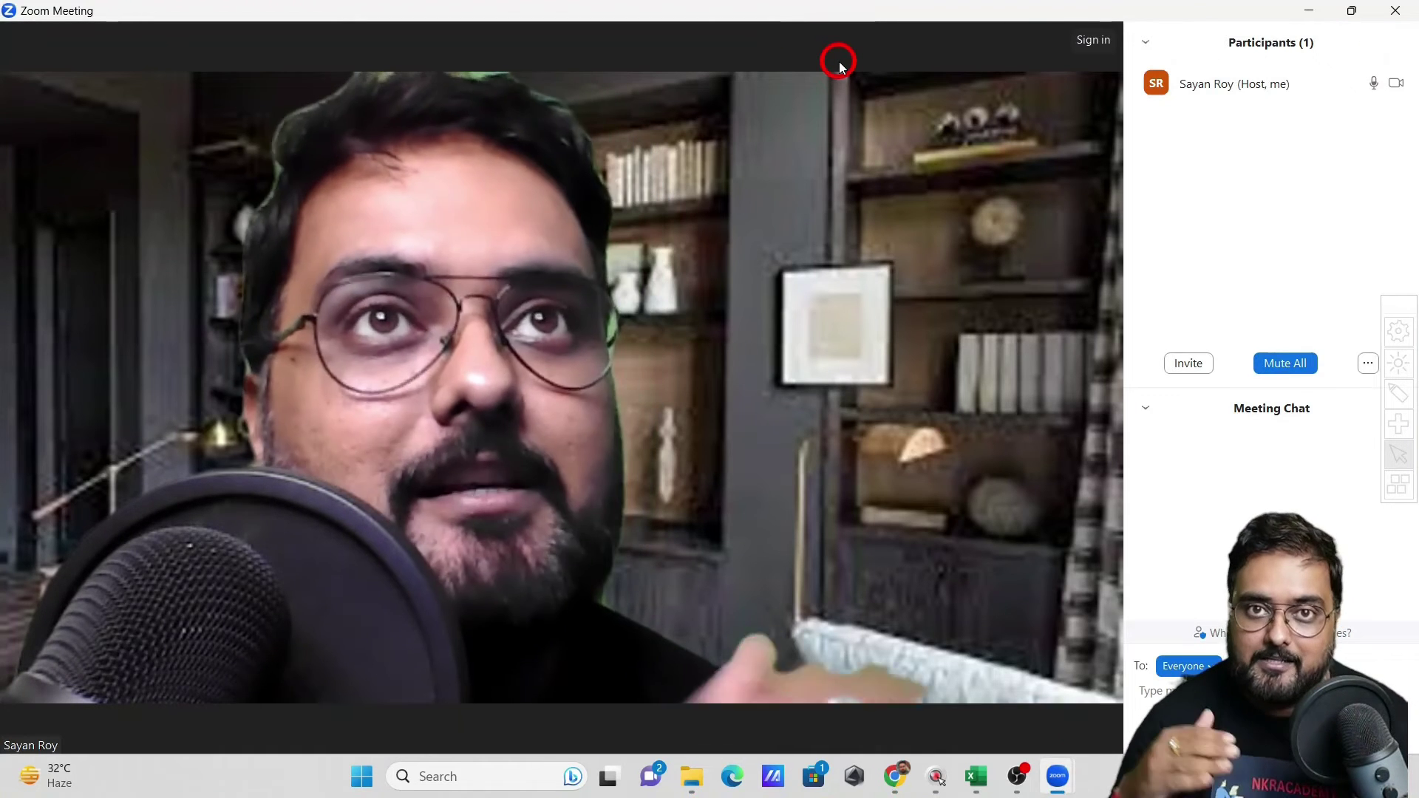
Start sharing a blank whiteboard from the Share Screen picker
mouse_move(532, 627)
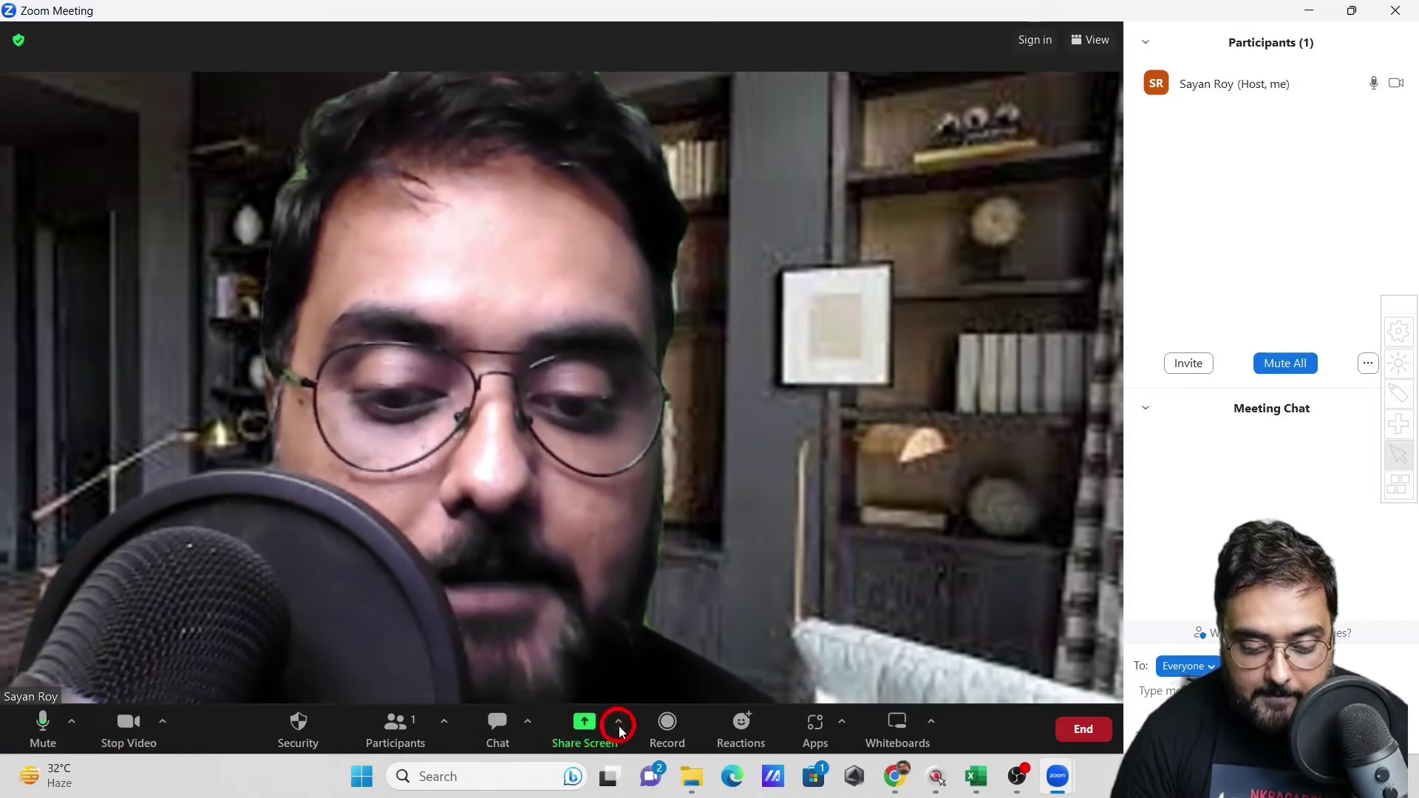
left_click(619, 730)
left_click(587, 725)
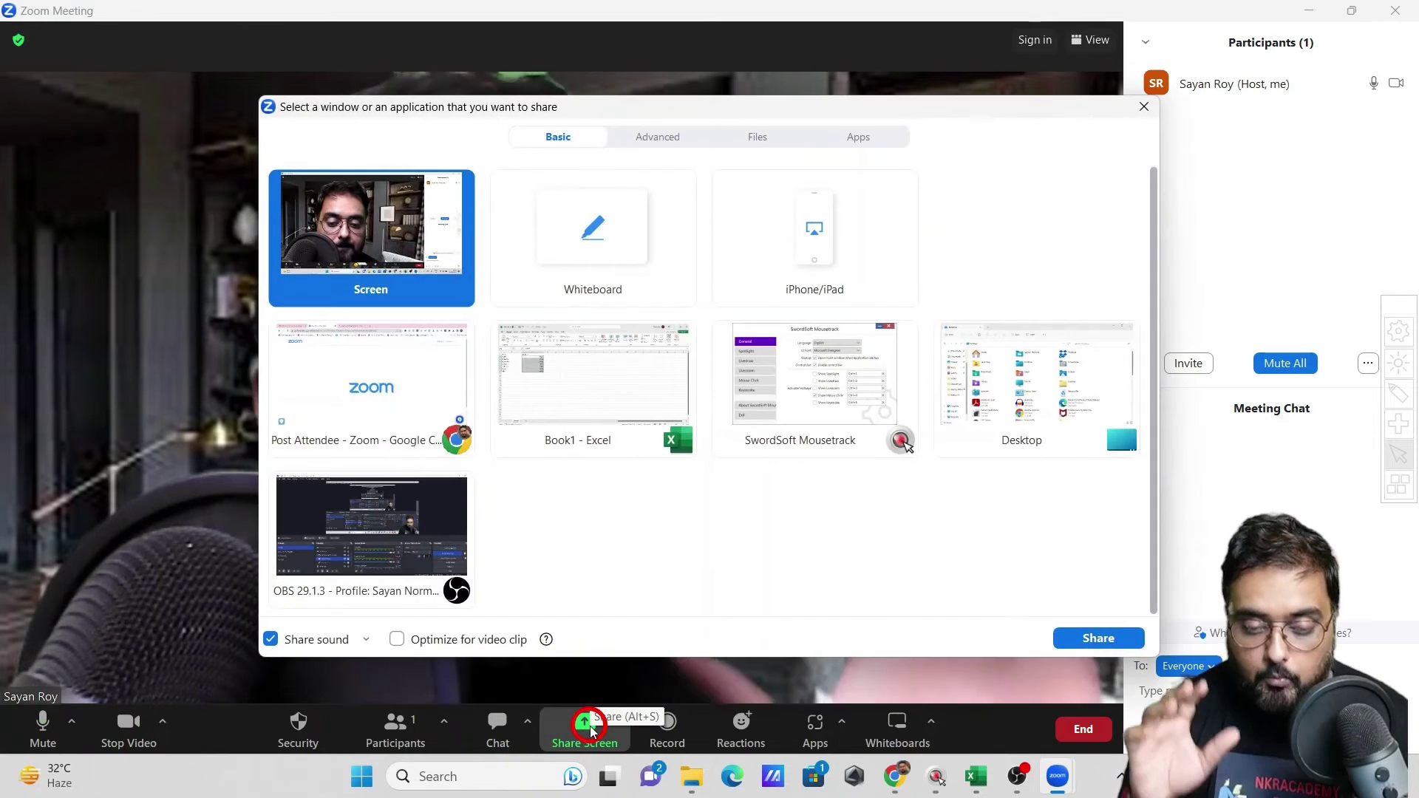
left_click(610, 231)
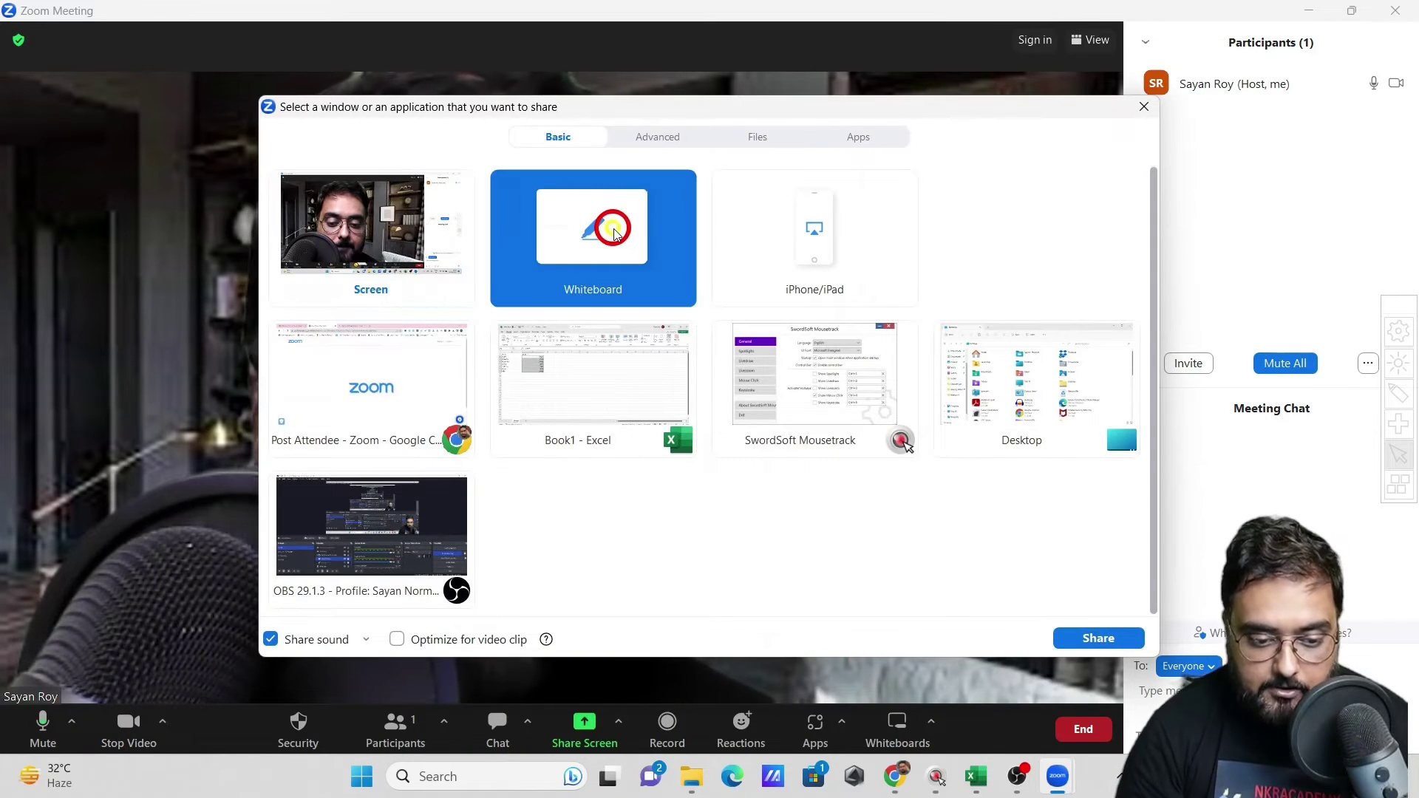
left_click(1070, 639)
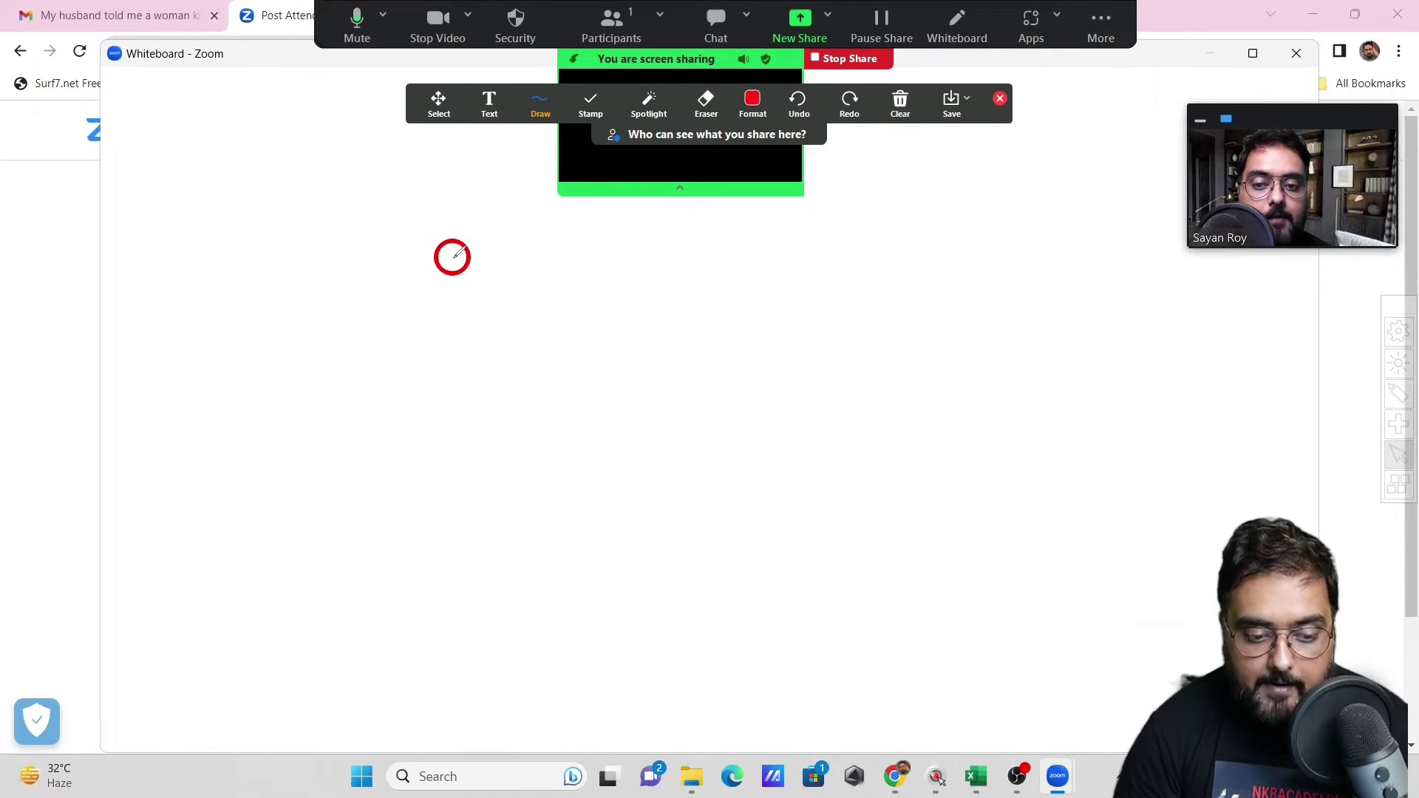
Draw a red V-shaped stroke and place a hello text label on the whiteboard
left_click_drag(453, 272, 466, 295)
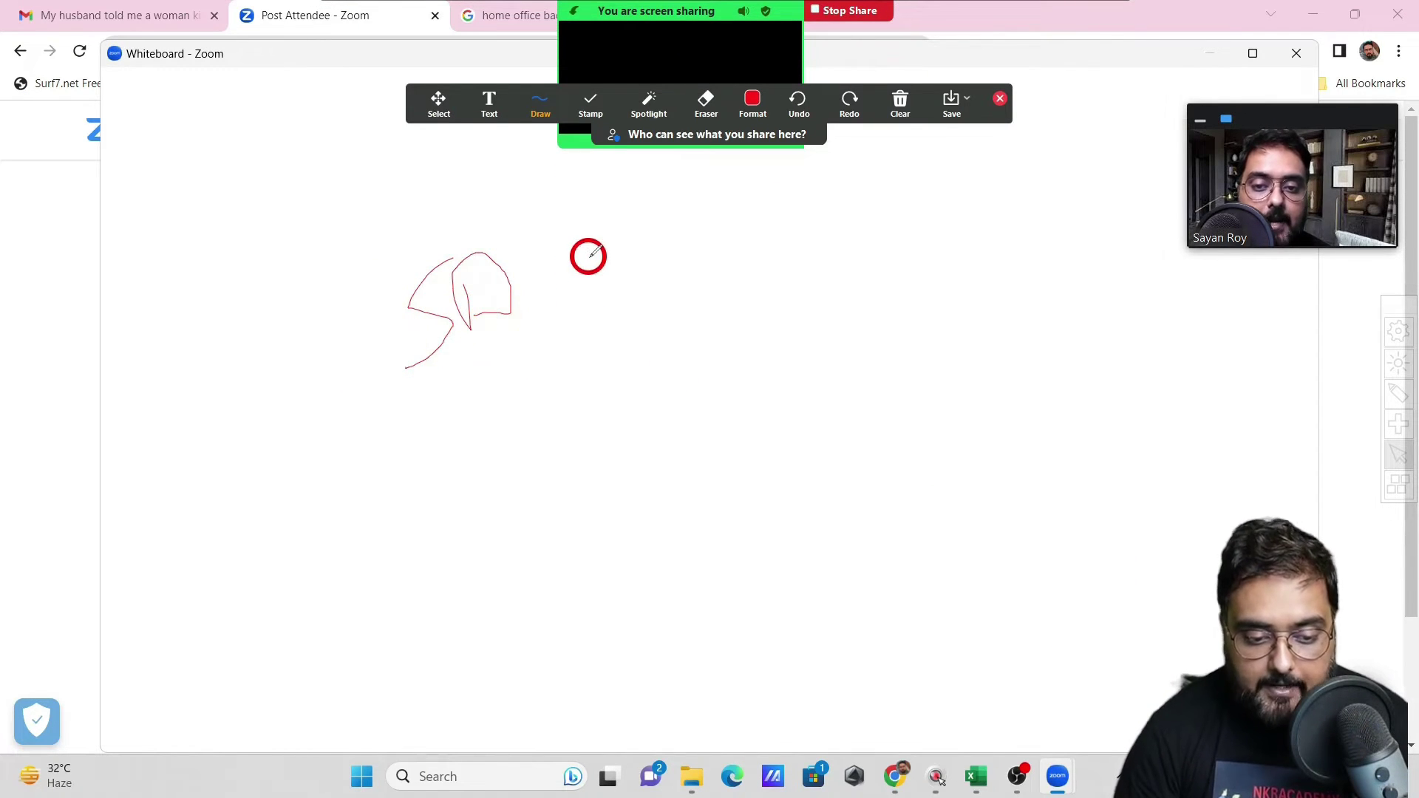
left_click(624, 101)
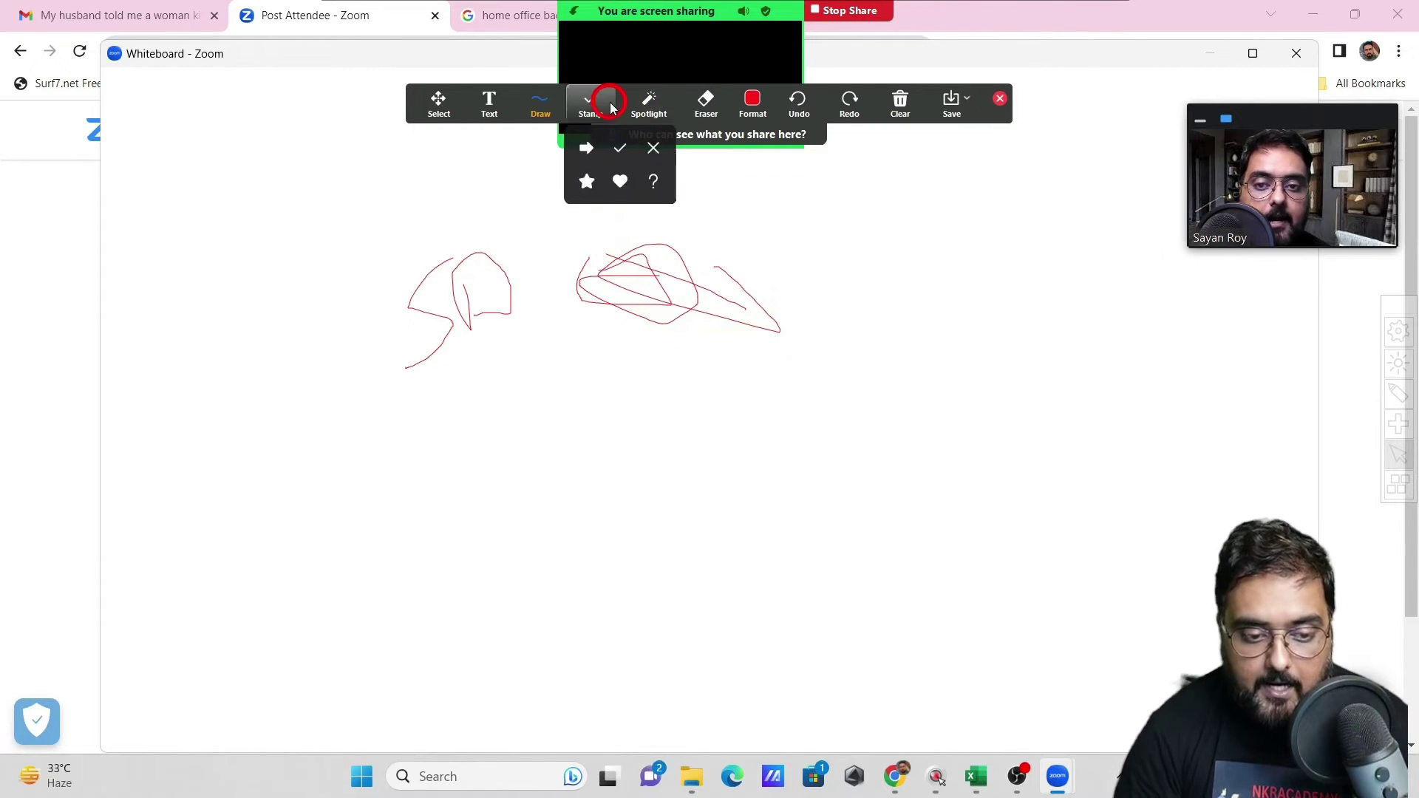
left_click(557, 103)
left_click(516, 104)
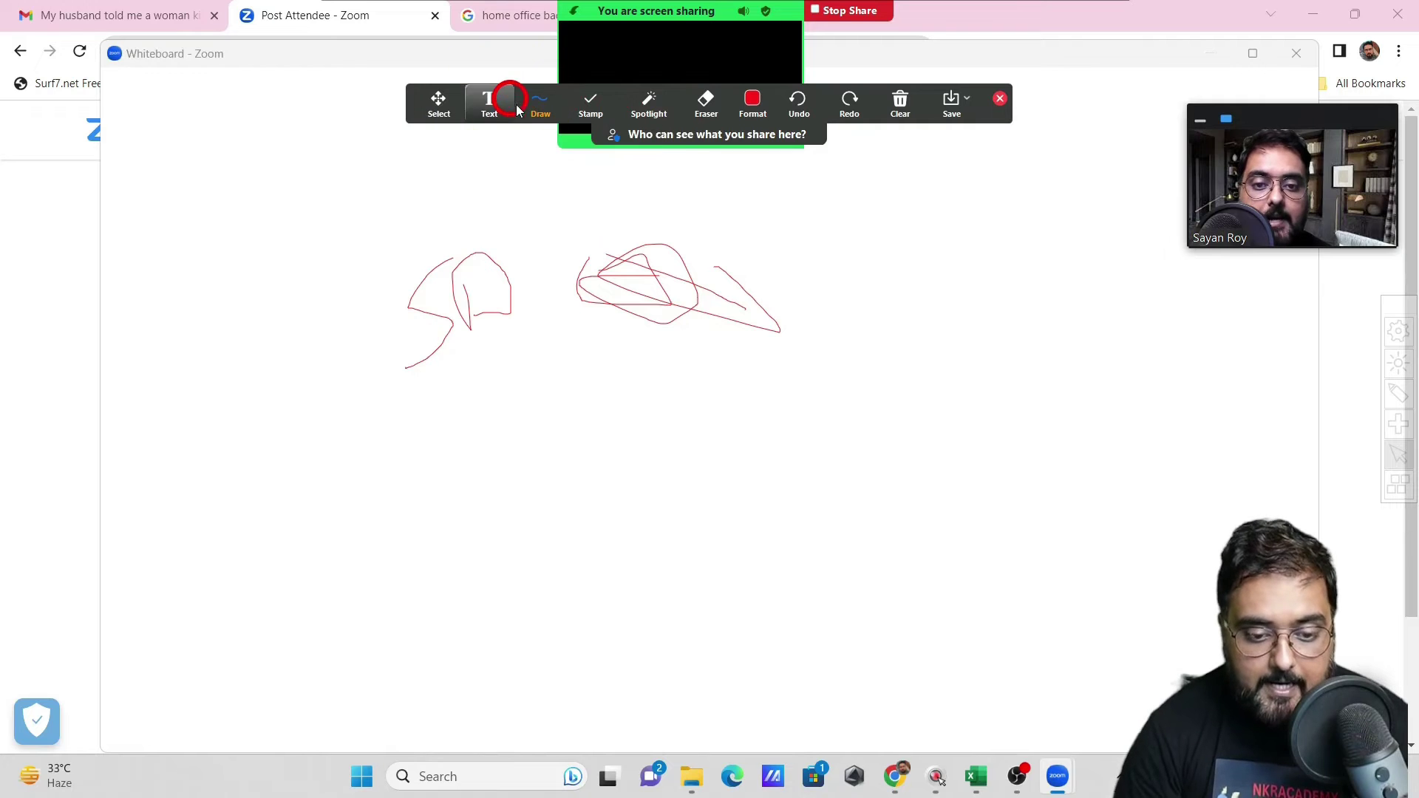
left_click(825, 232)
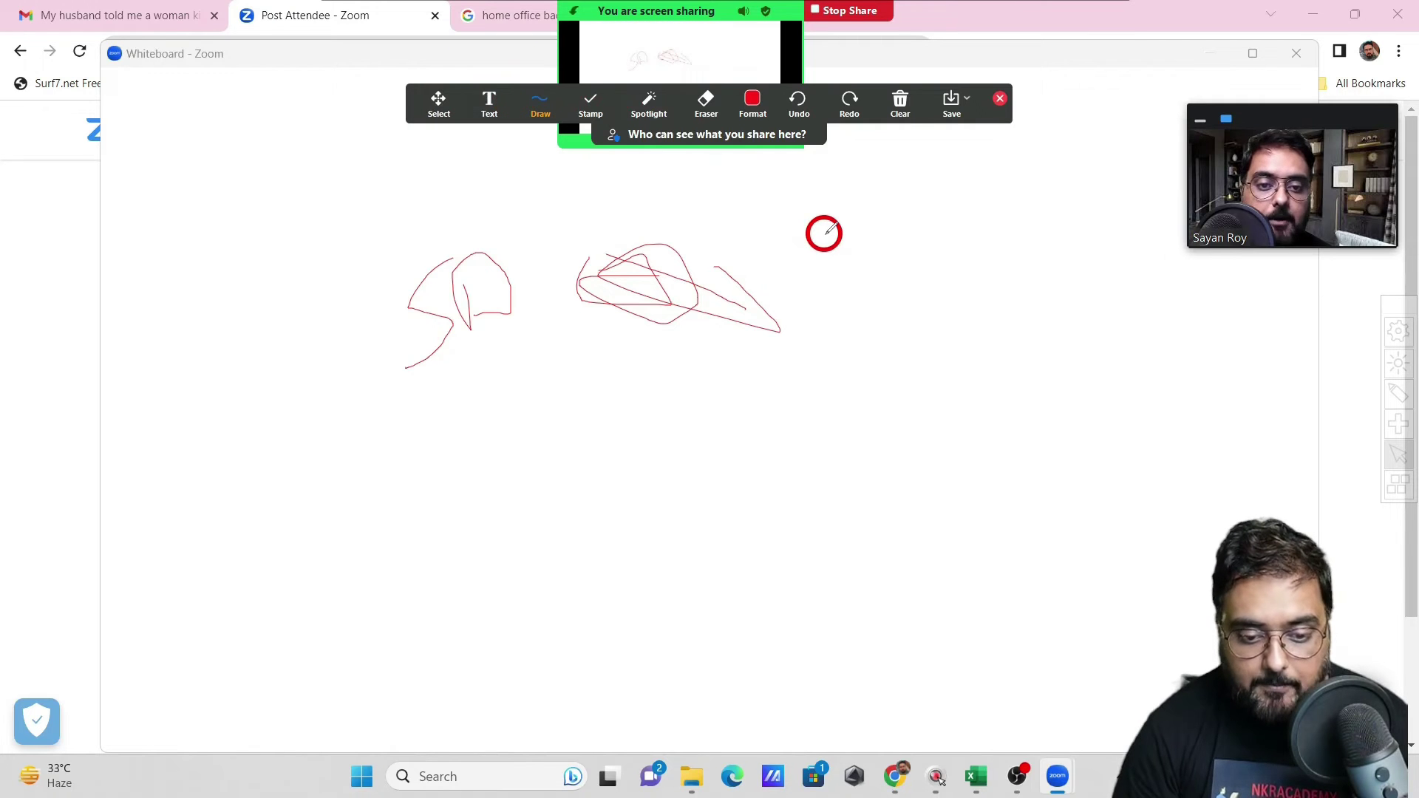
left_click(489, 107)
left_click(823, 275)
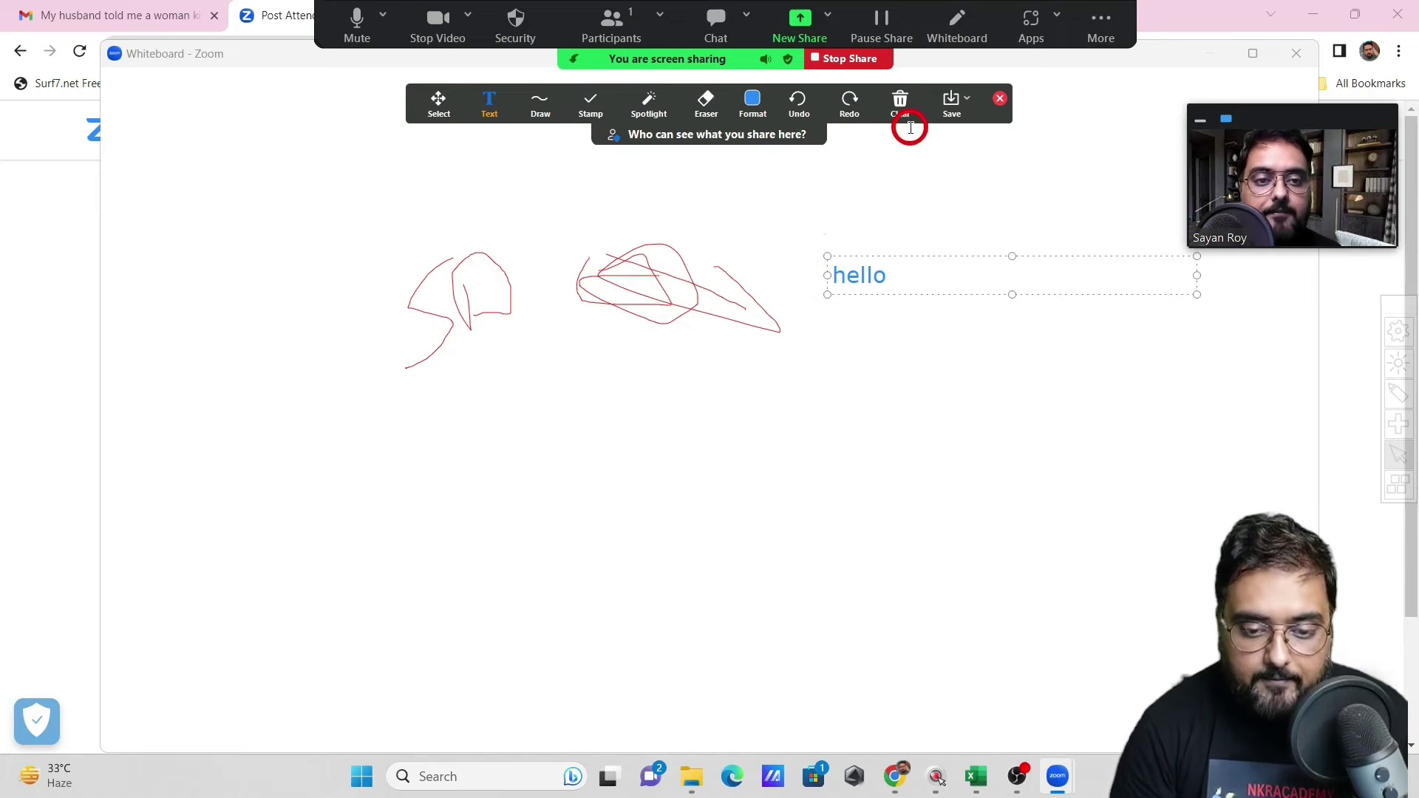
Clear all drawings from the whiteboard and stop sharing it
left_click(906, 104)
left_click(923, 146)
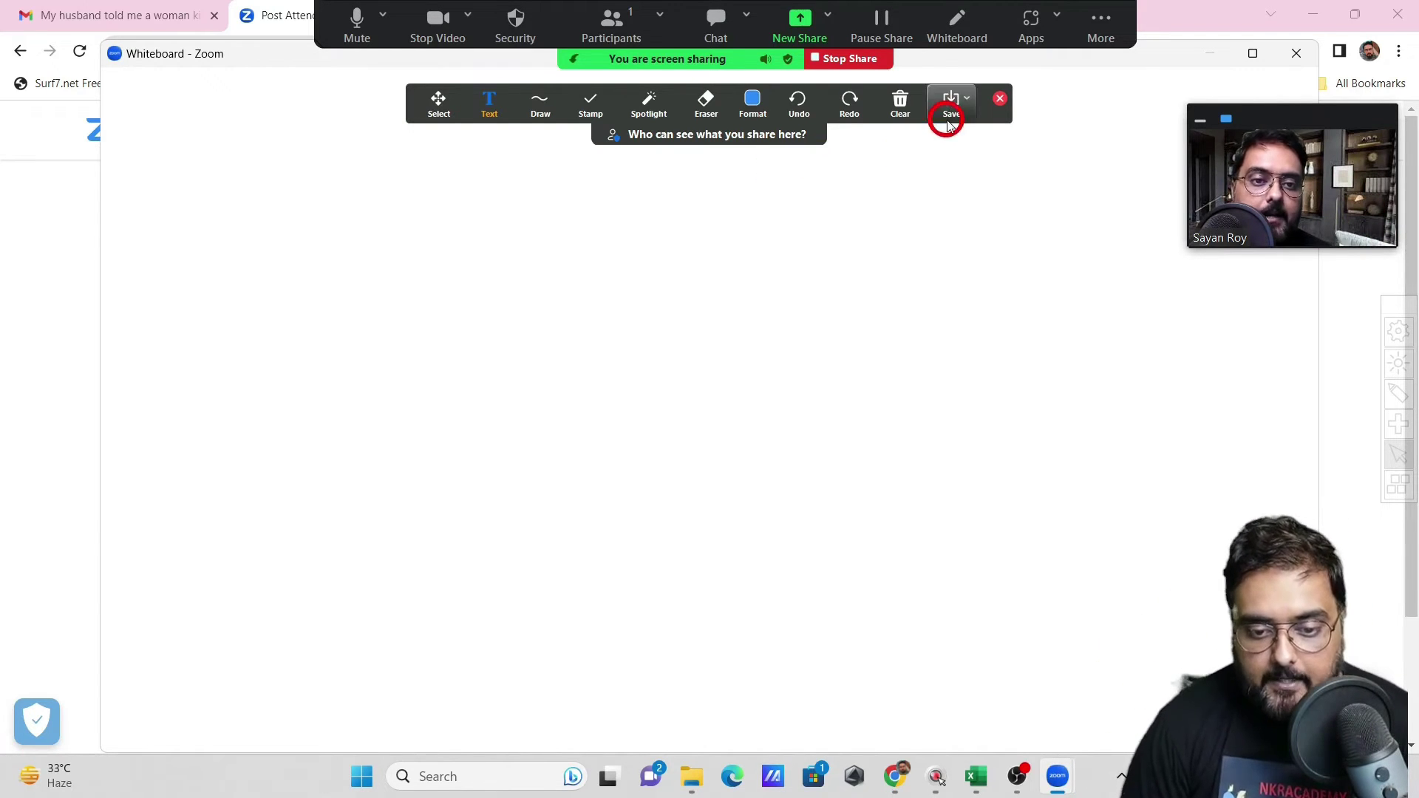
left_click(907, 99)
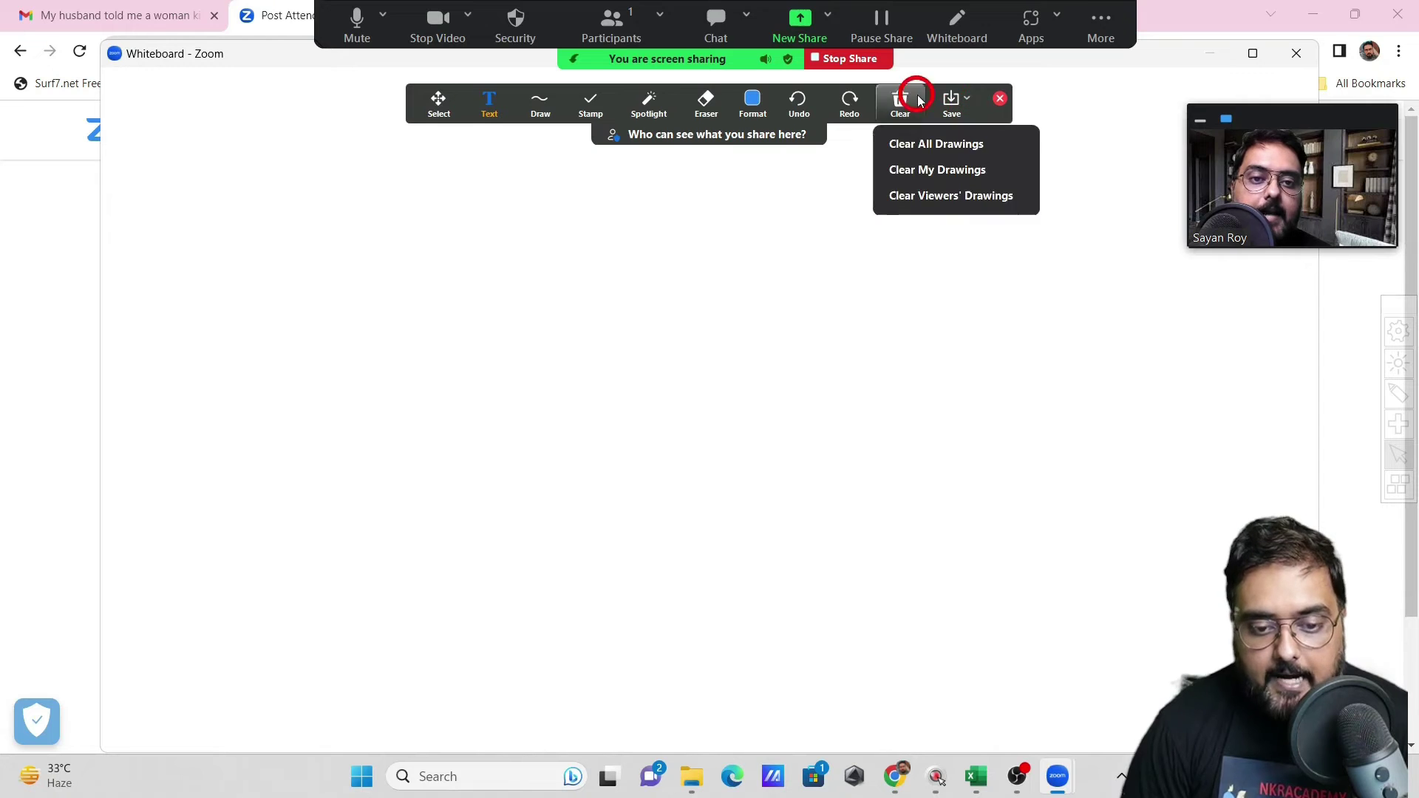
left_click(867, 60)
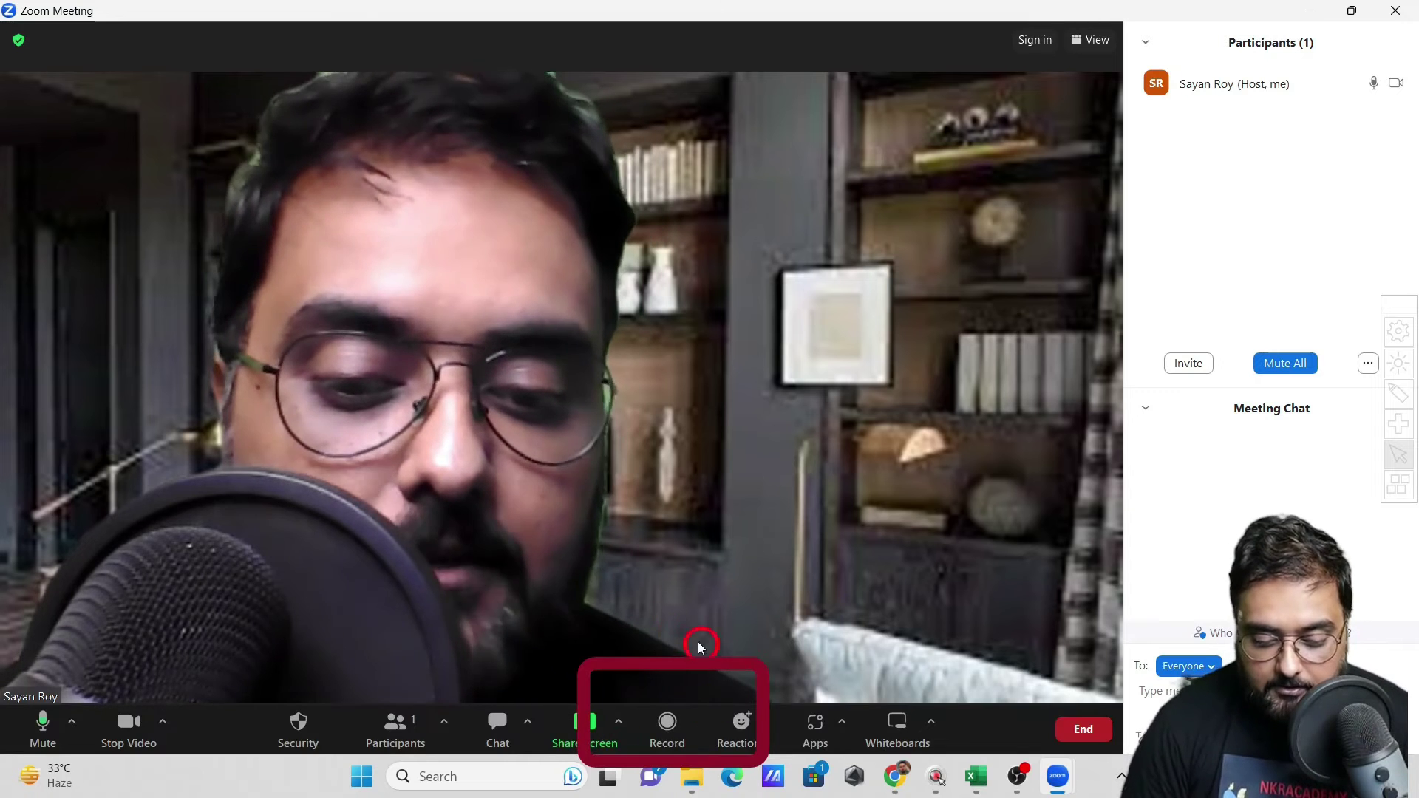
Start a local meeting recording with Record on this Computer
left_click(669, 732)
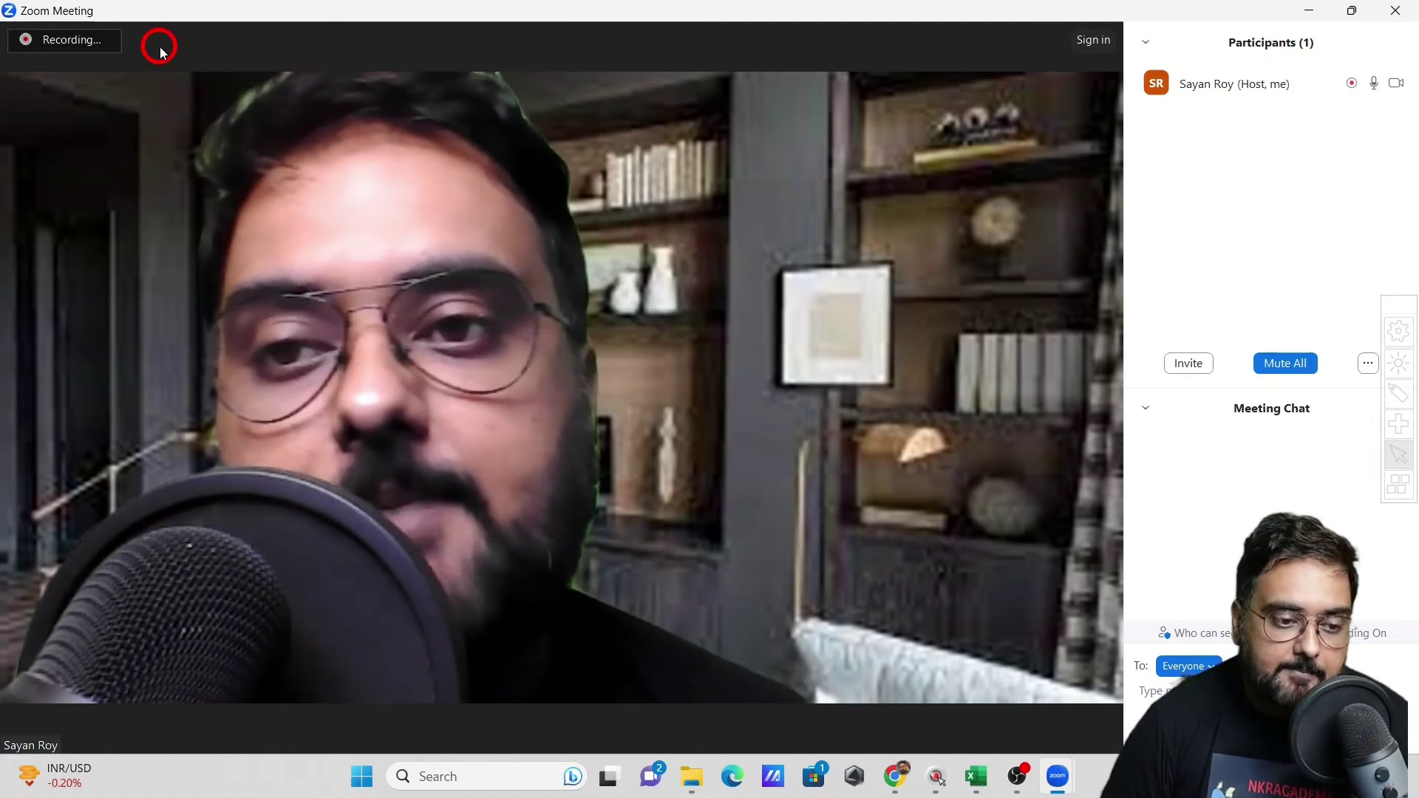
mouse_move(94, 61)
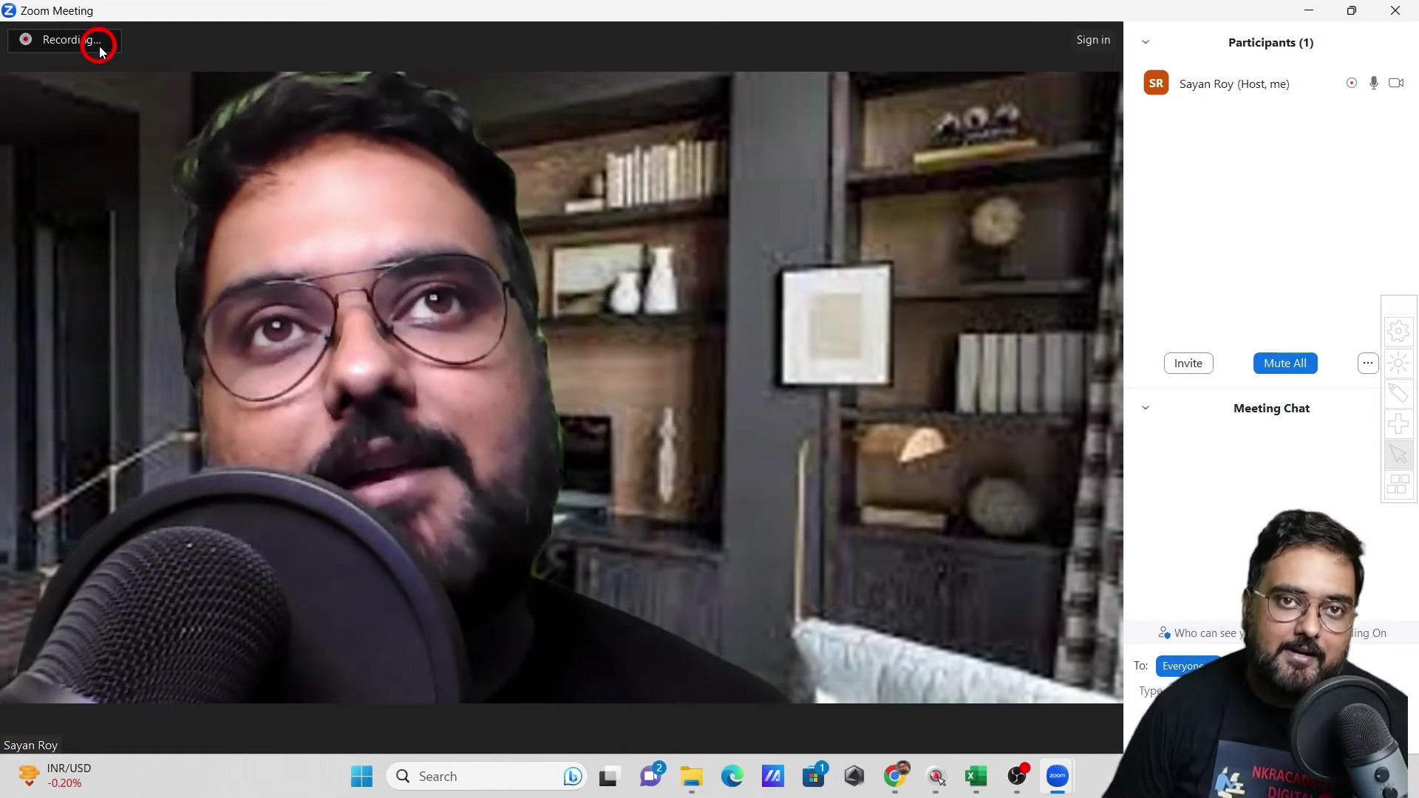
mouse_move(200, 111)
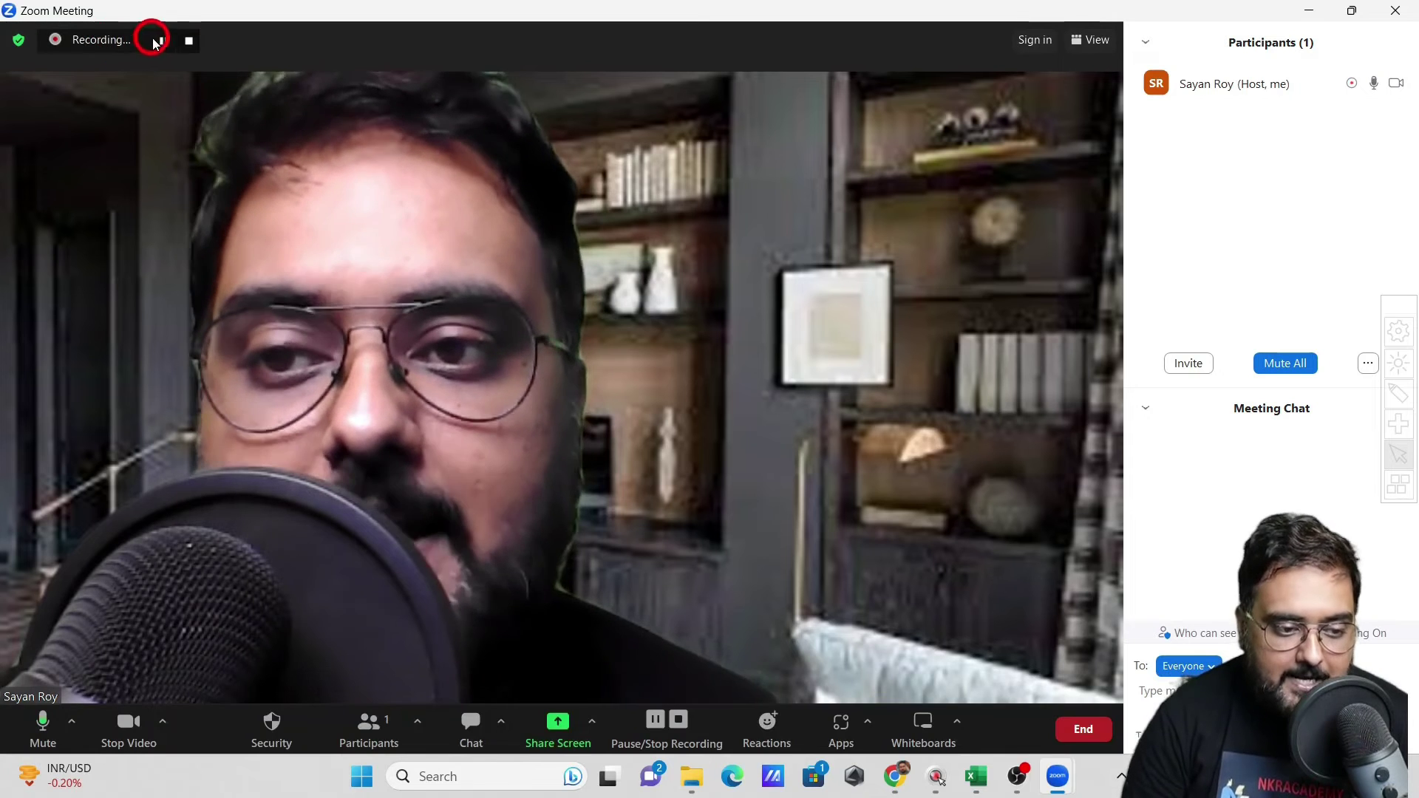
Pause the recording, resume it, then stop it so it converts to mp4 after the meeting
left_click(163, 40)
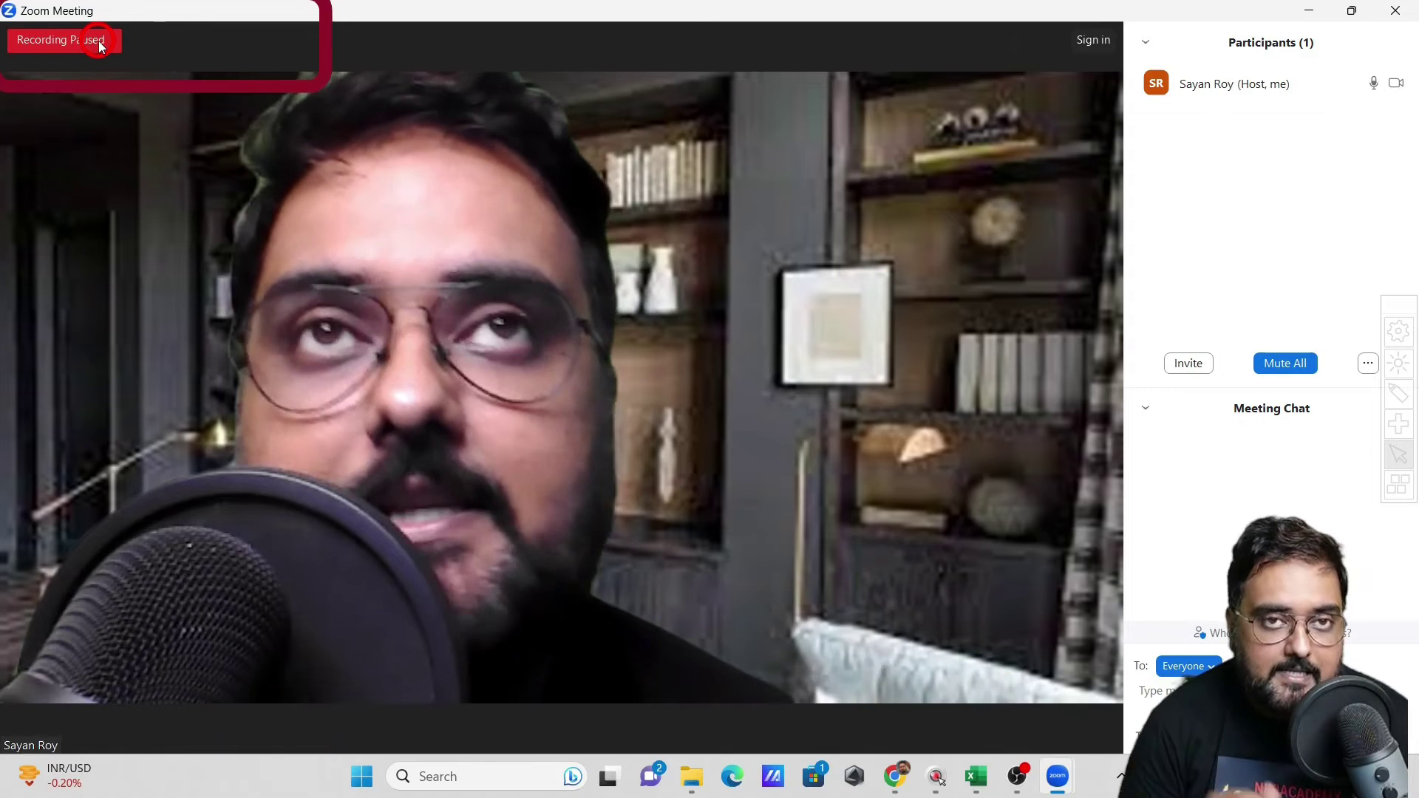
left_click(159, 40)
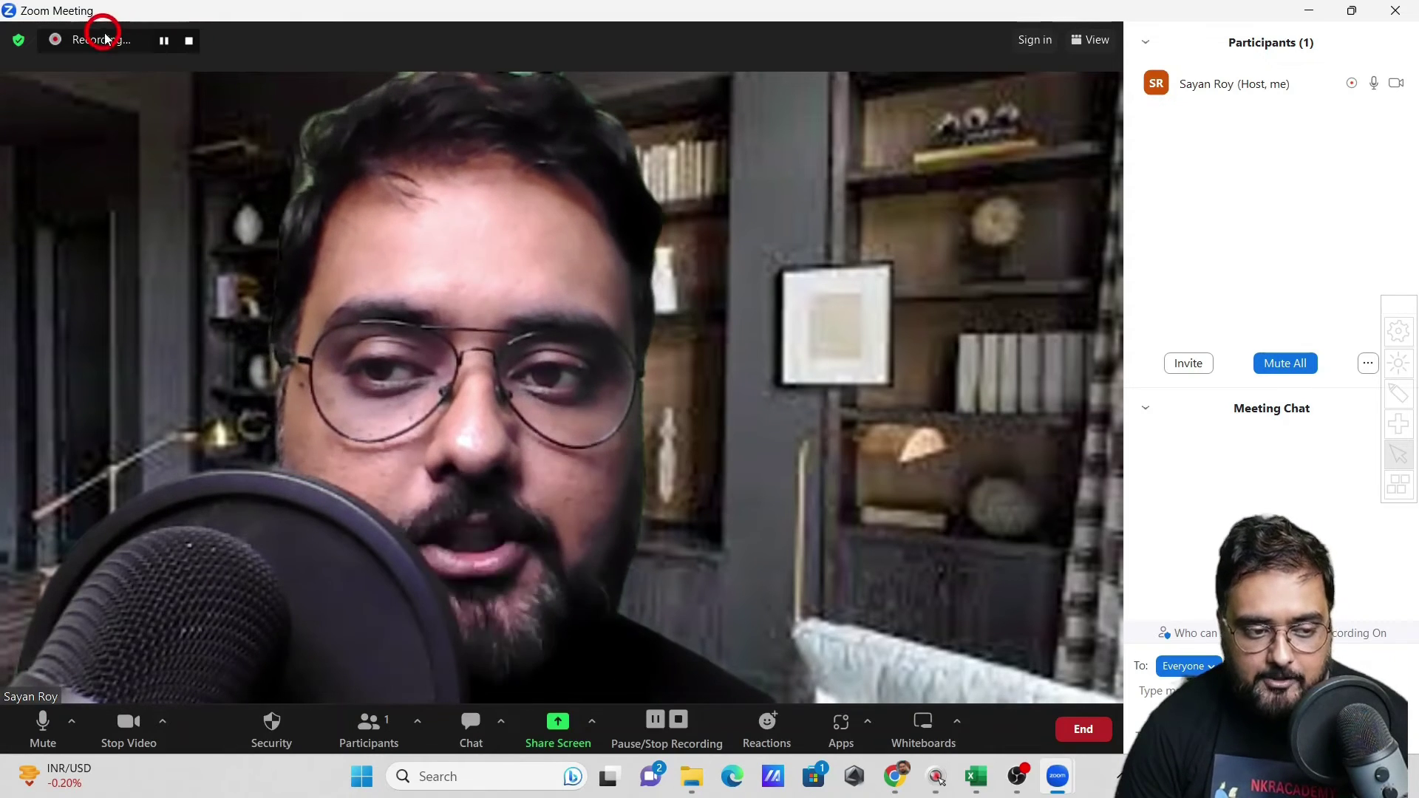
left_click(190, 43)
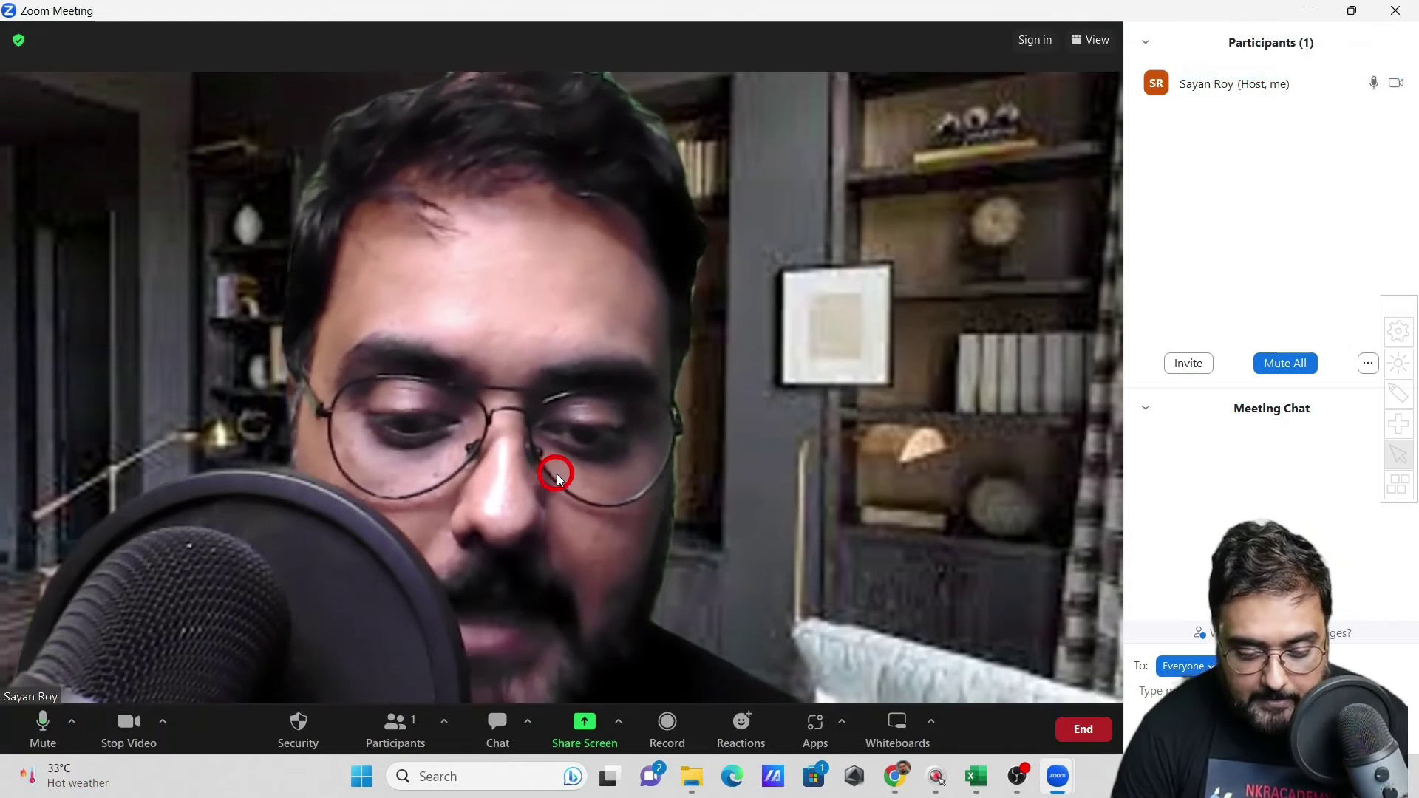
From Reactions, raise a hand, send a heart, then lower the hand again
left_click(737, 728)
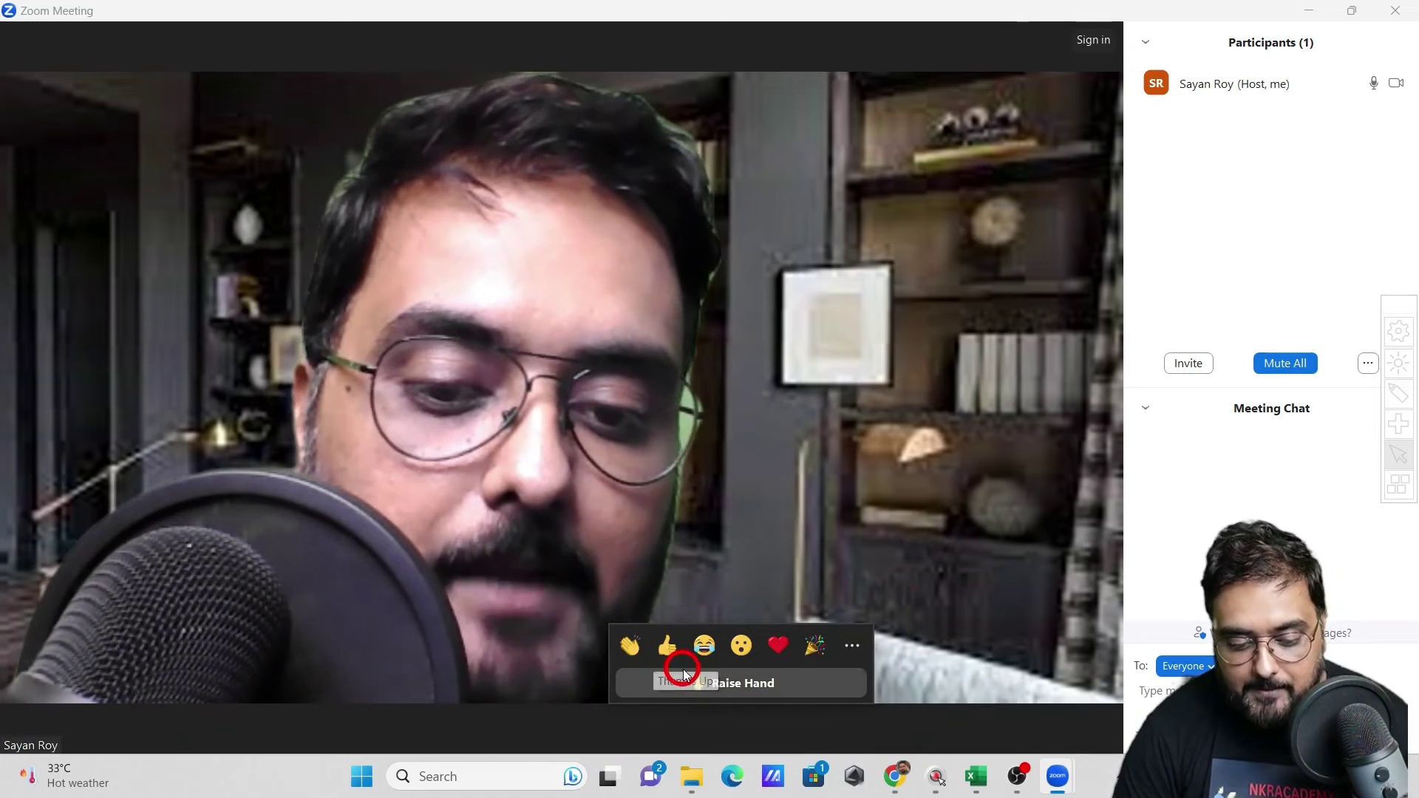
left_click(686, 682)
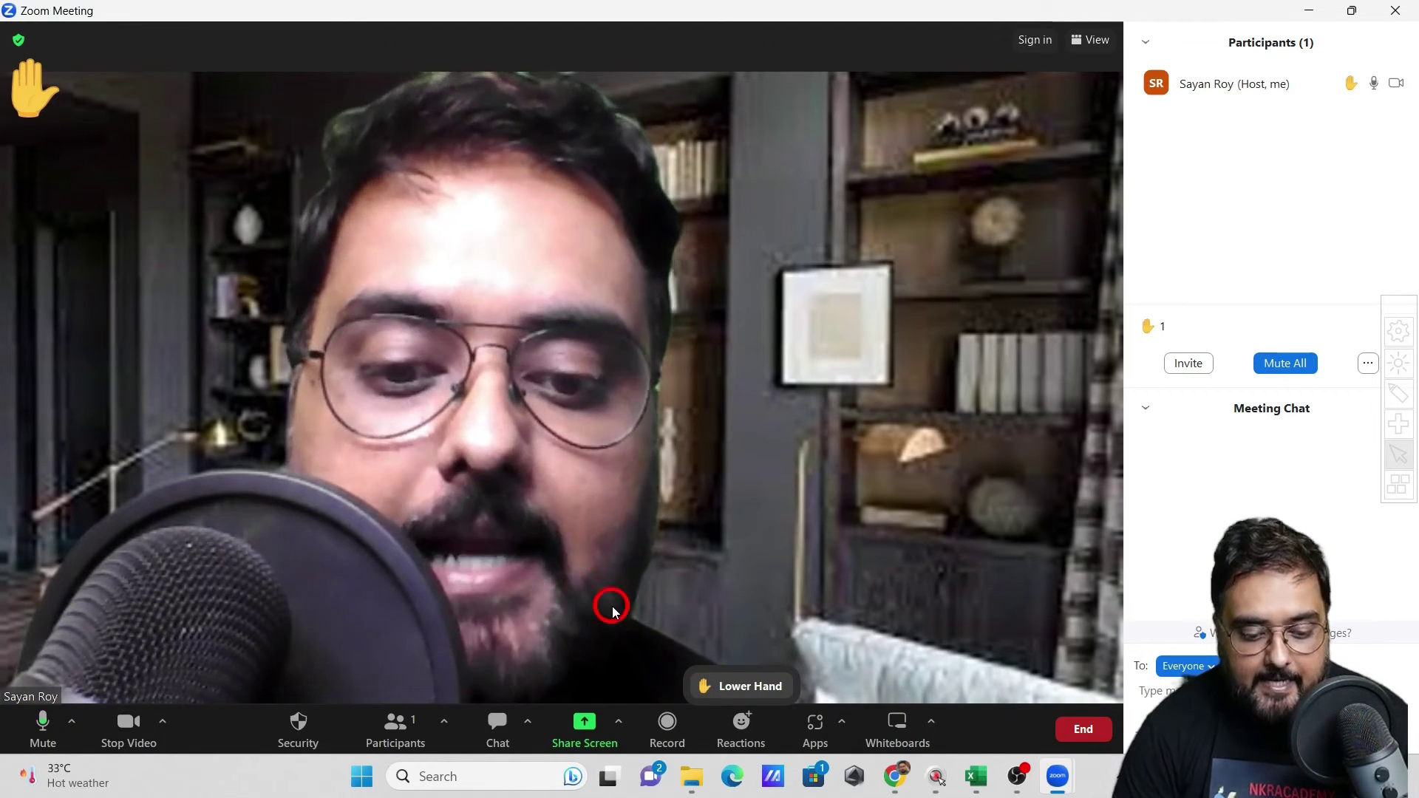
left_click(741, 728)
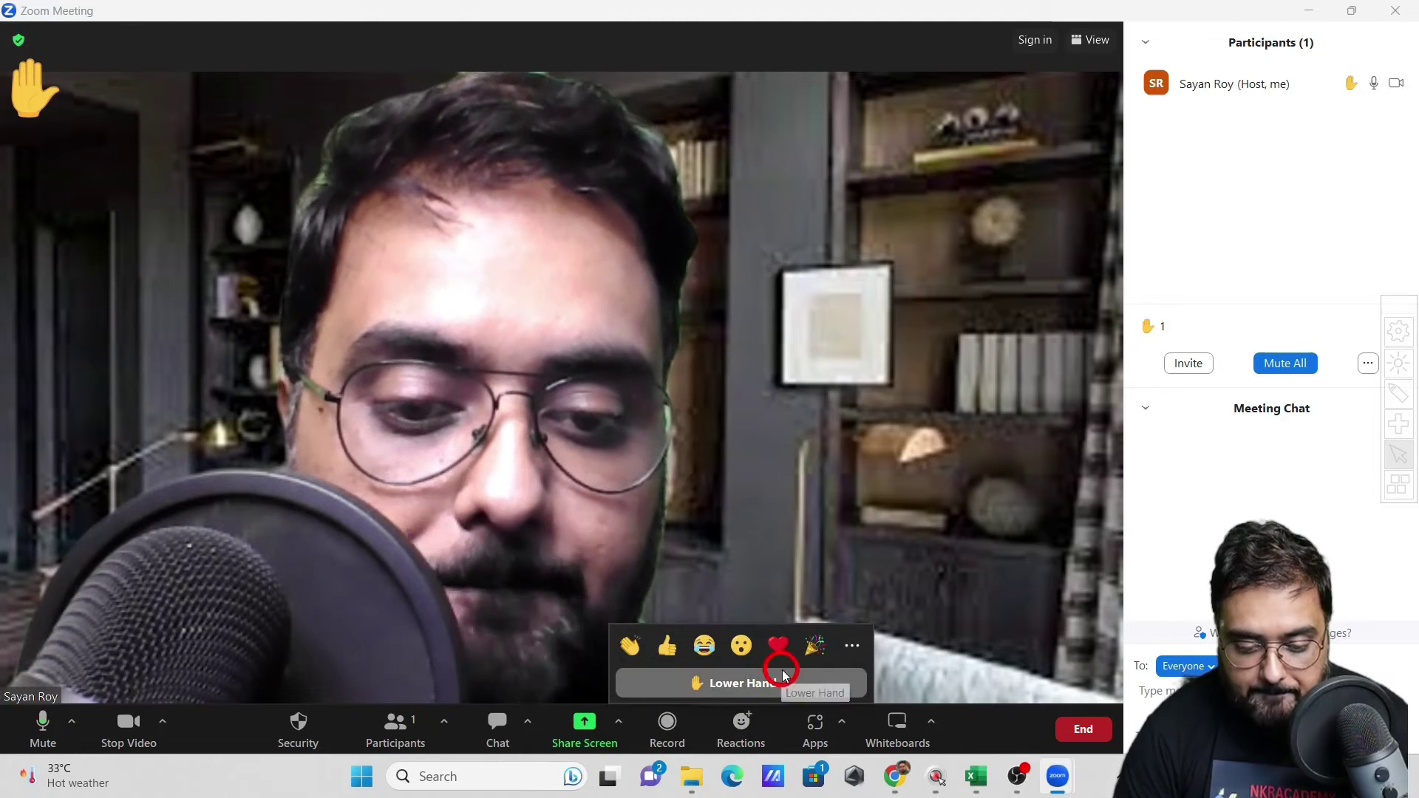
left_click(778, 646)
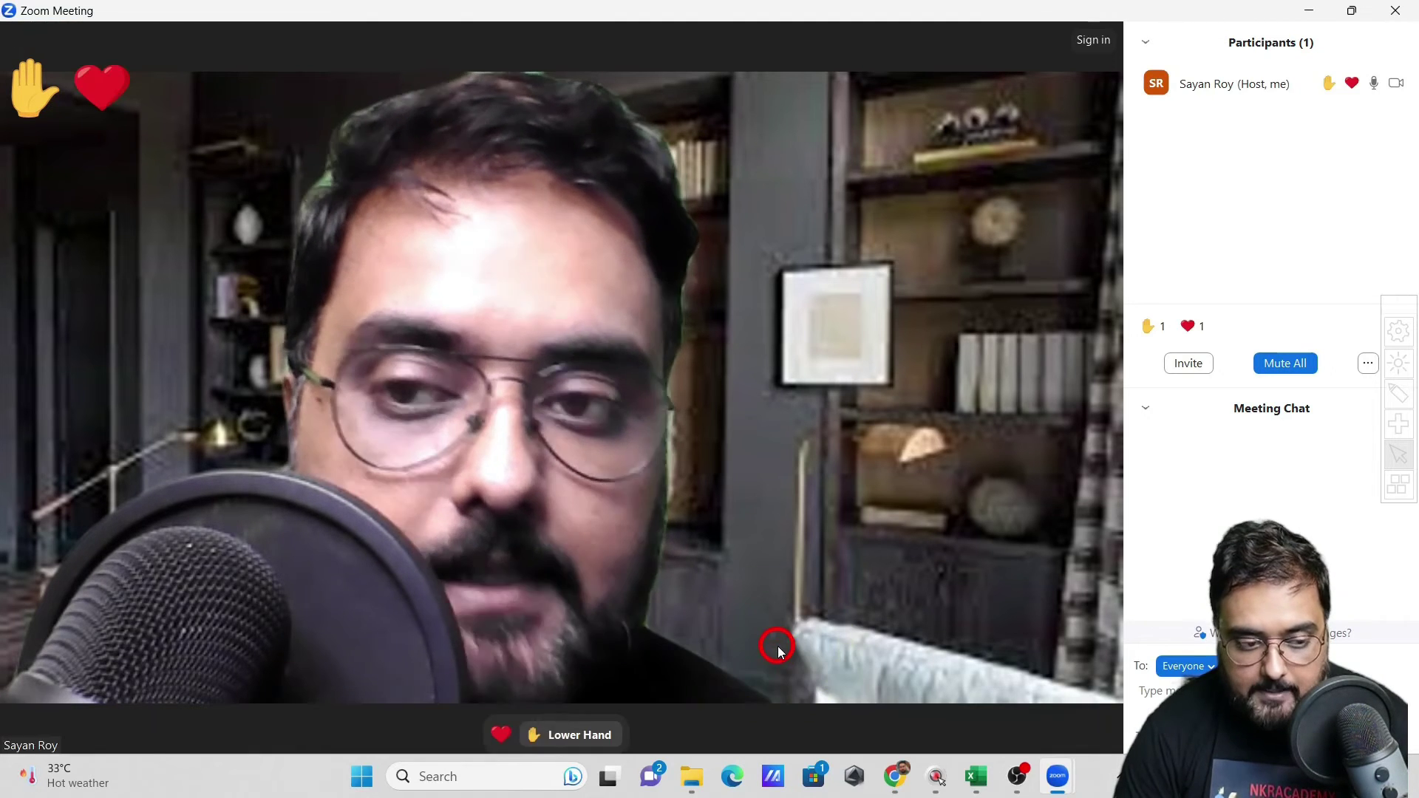
left_click(741, 728)
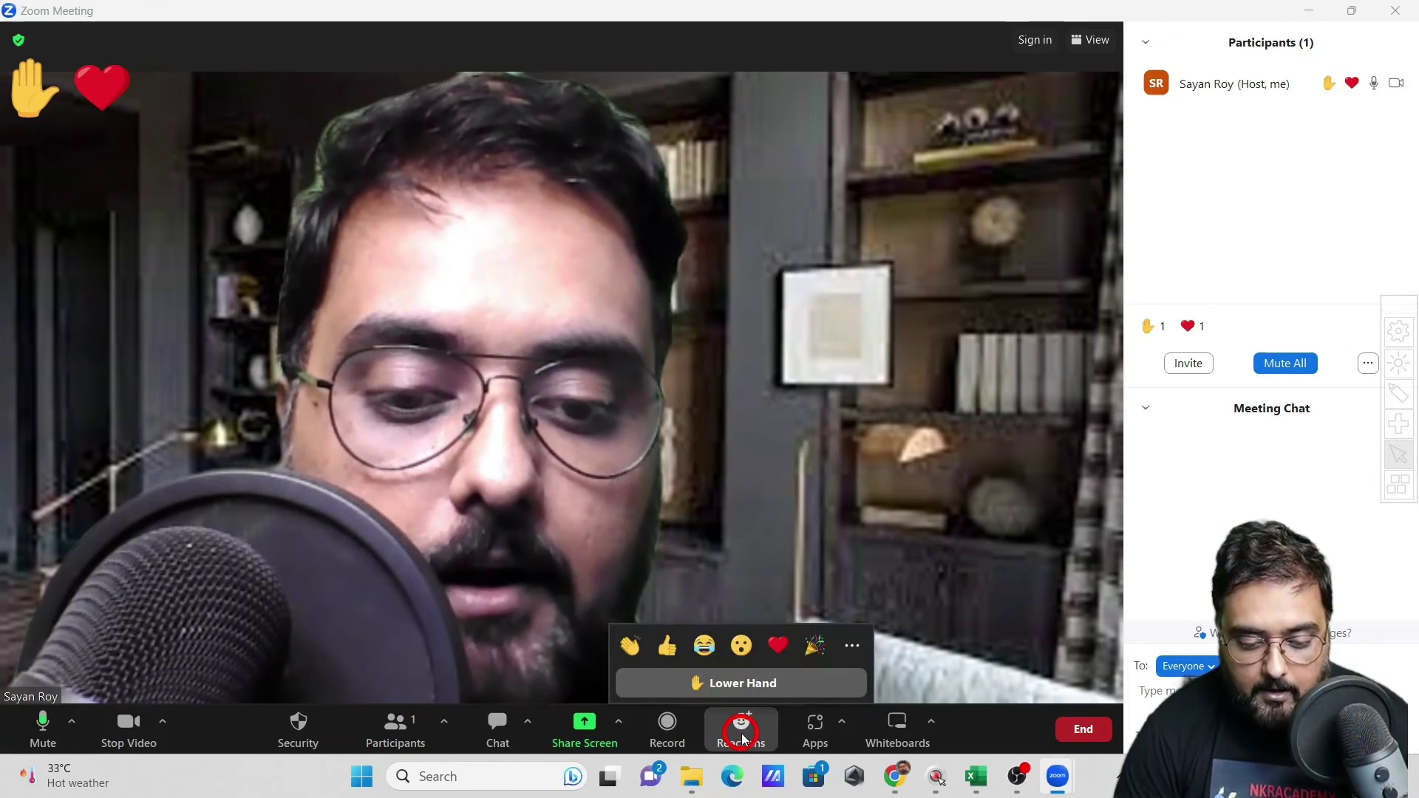
left_click(749, 683)
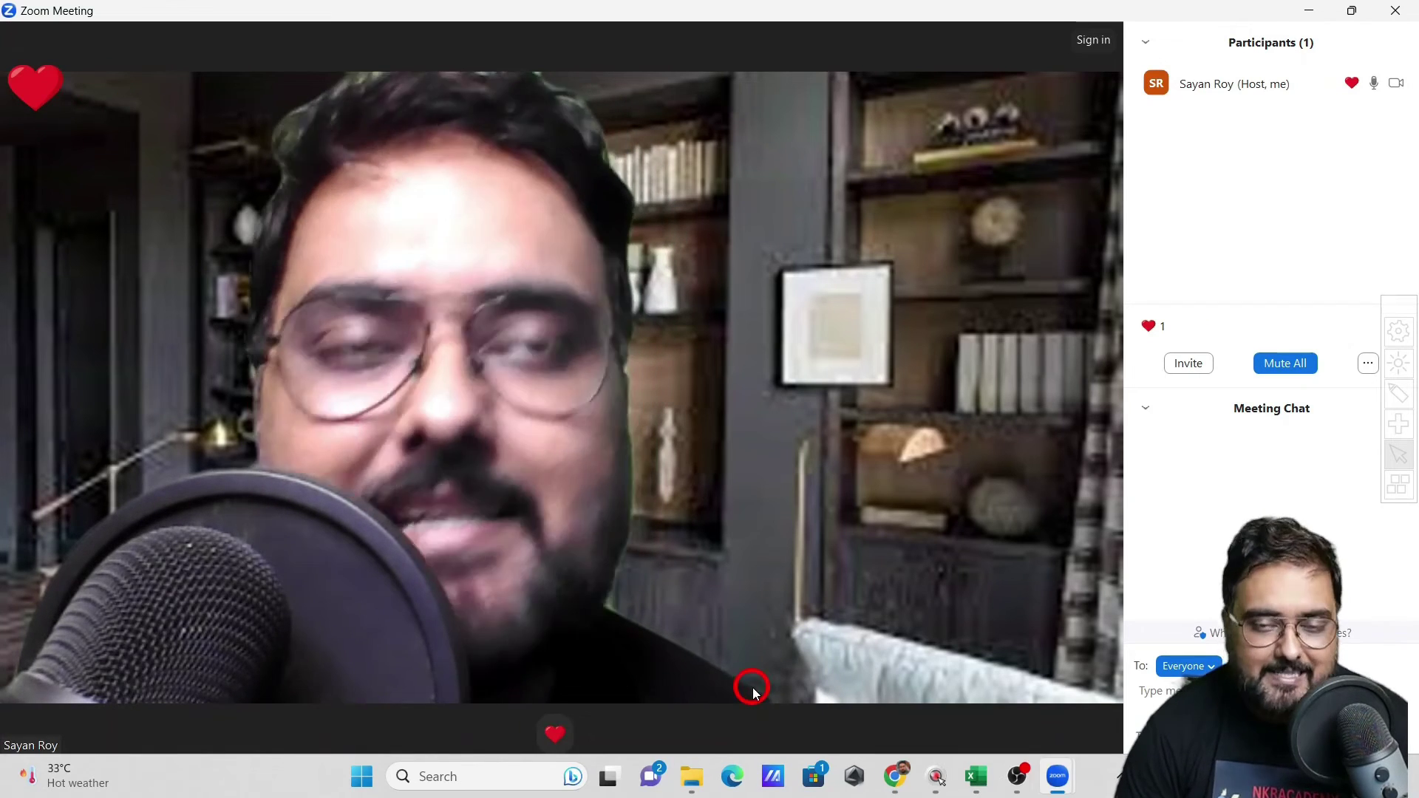
mouse_move(759, 733)
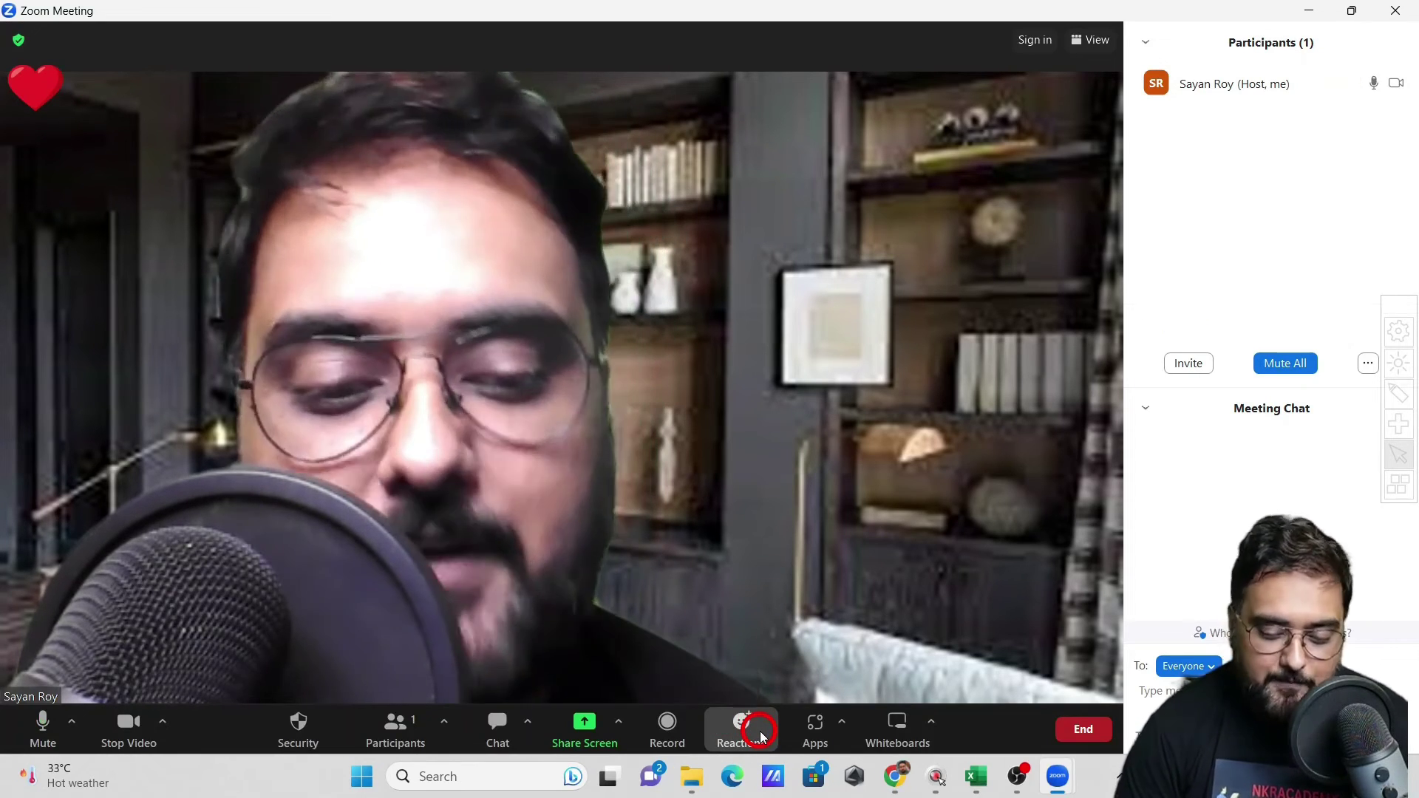
Open the Timer app, set 02 minutes, start the countdown, then cancel it back to 00:02:00
left_click(823, 734)
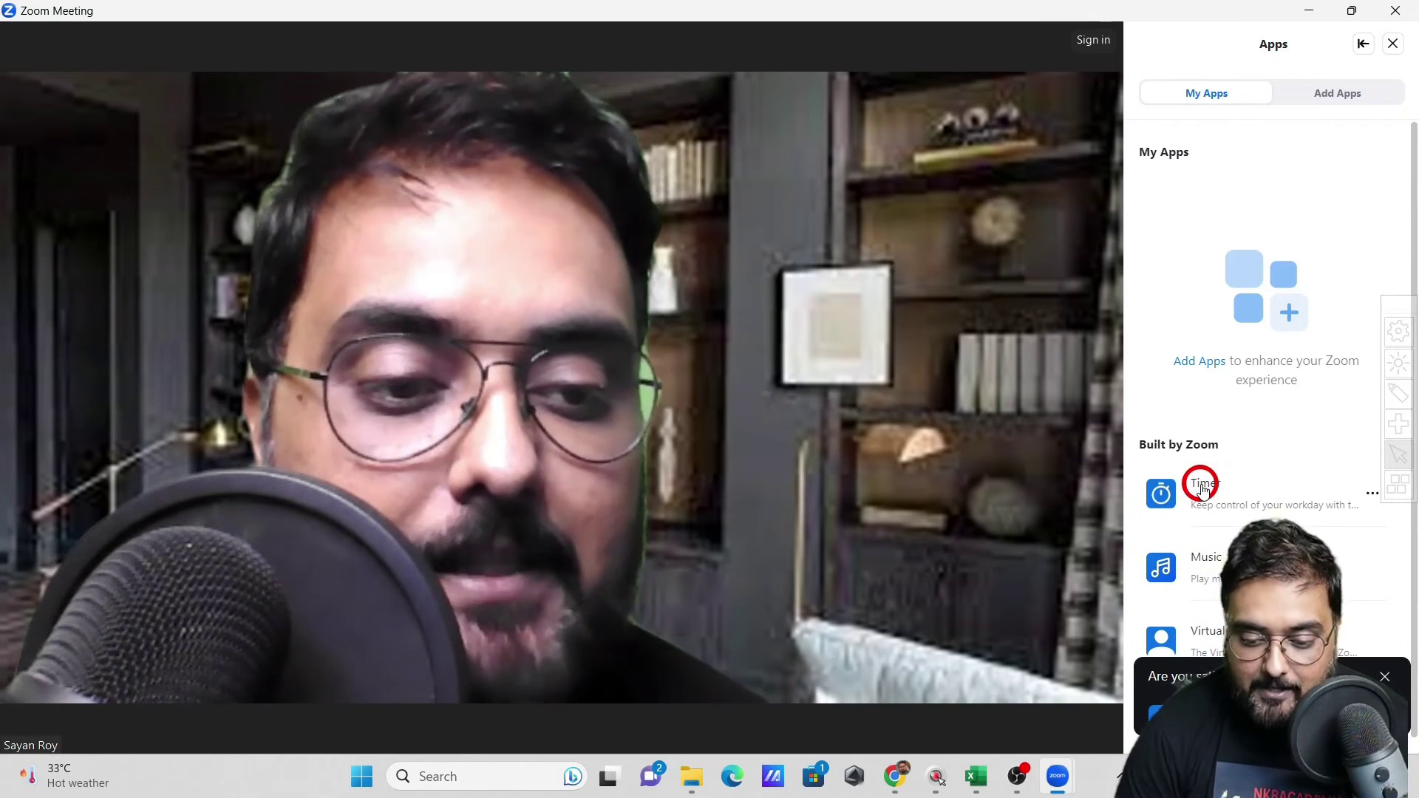
left_click(1202, 490)
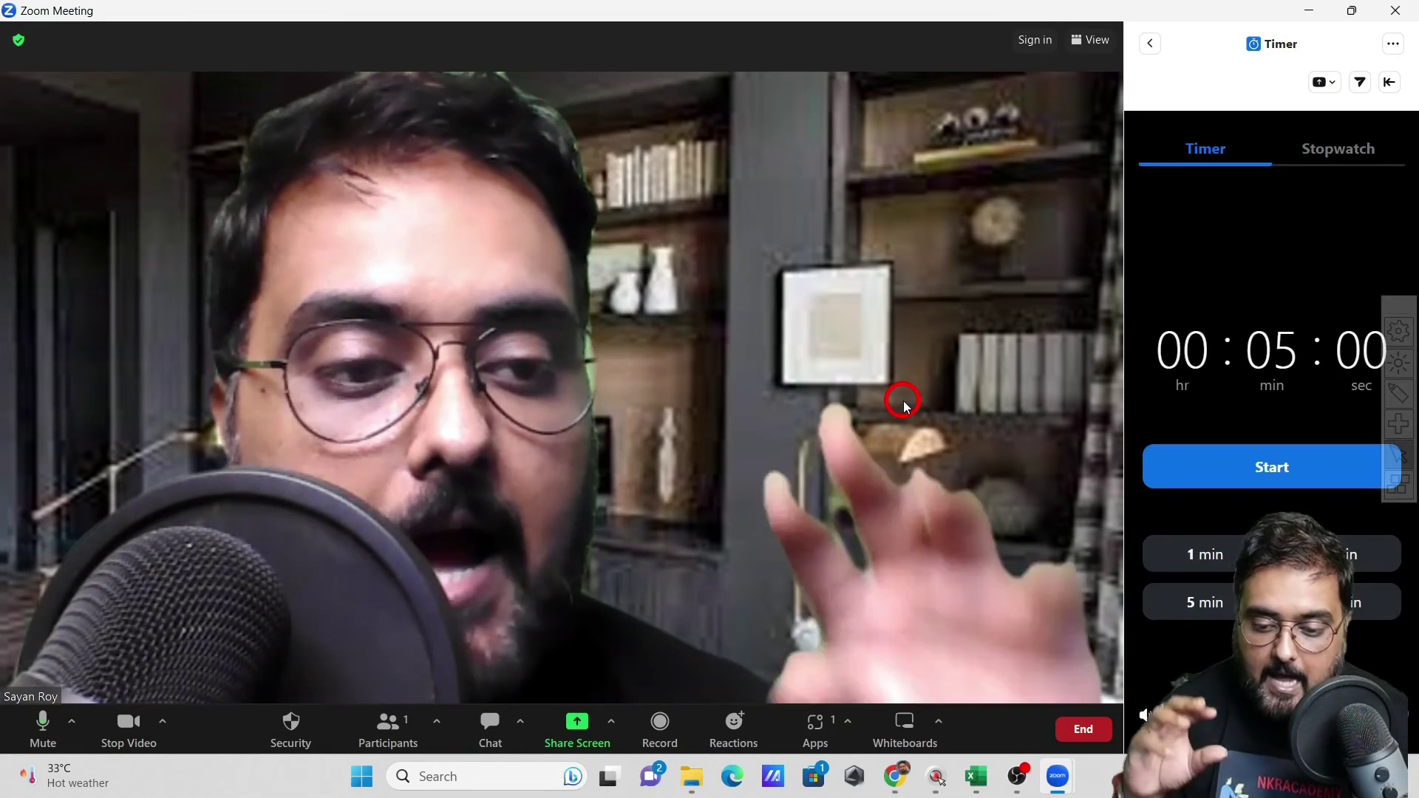
mouse_move(1284, 387)
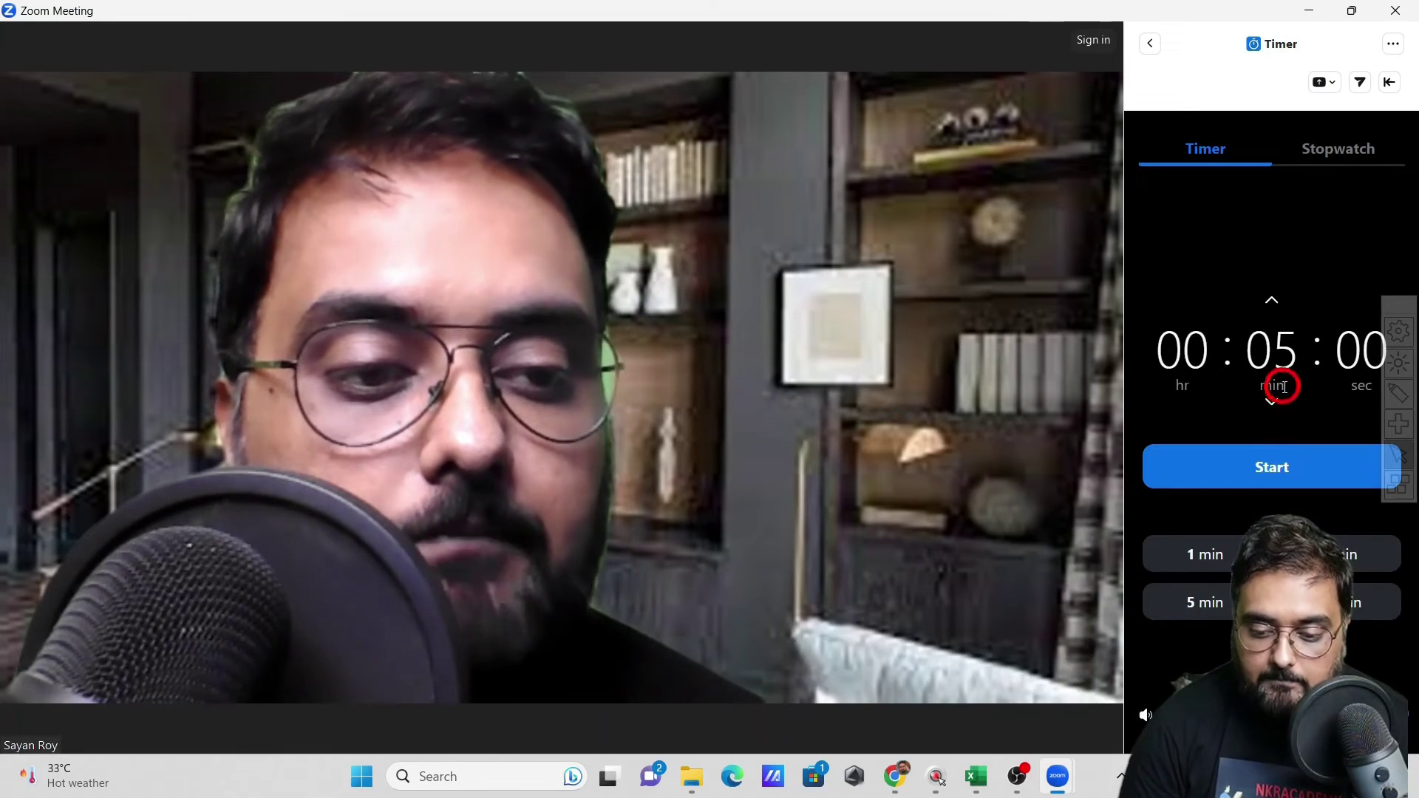
key("BackSpace")
type("2")
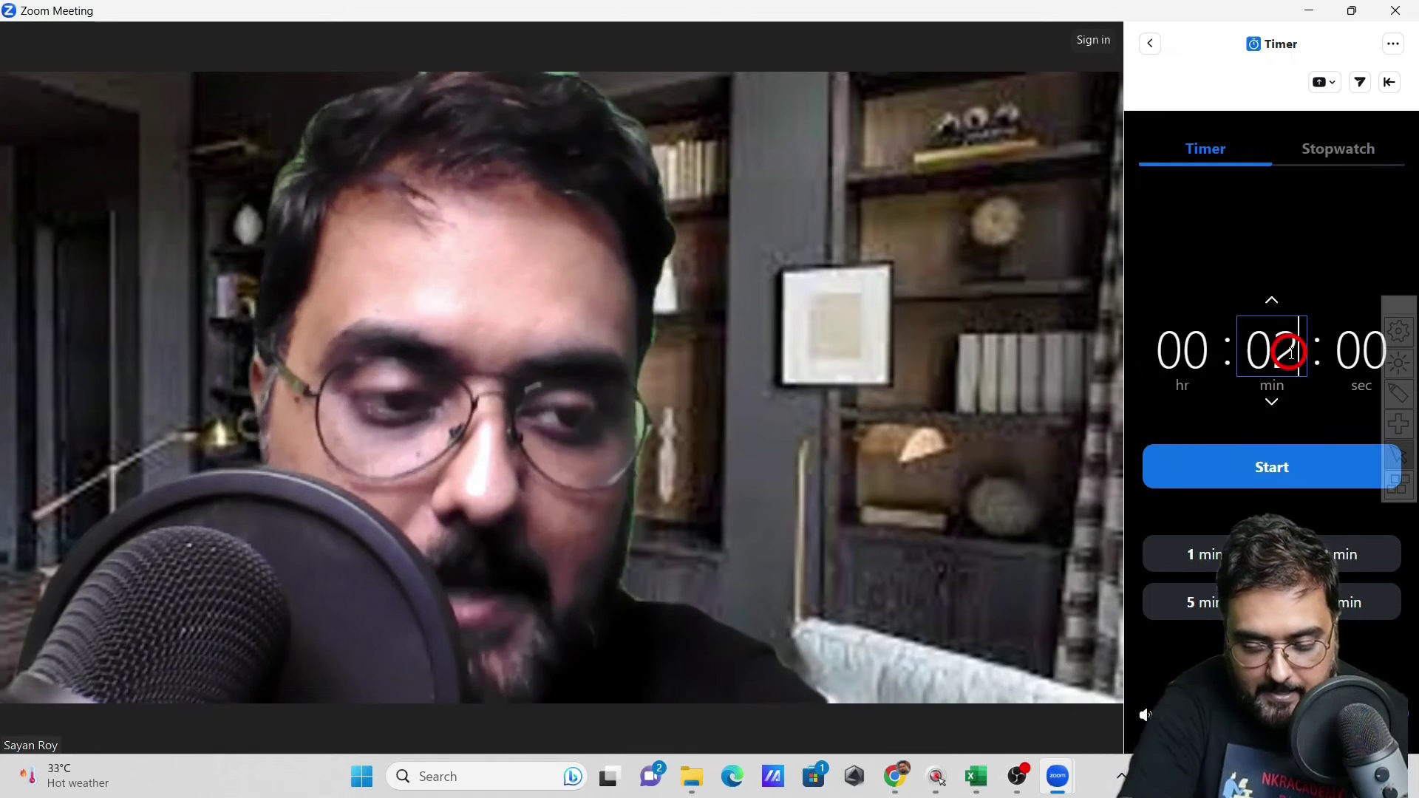
left_click(1302, 464)
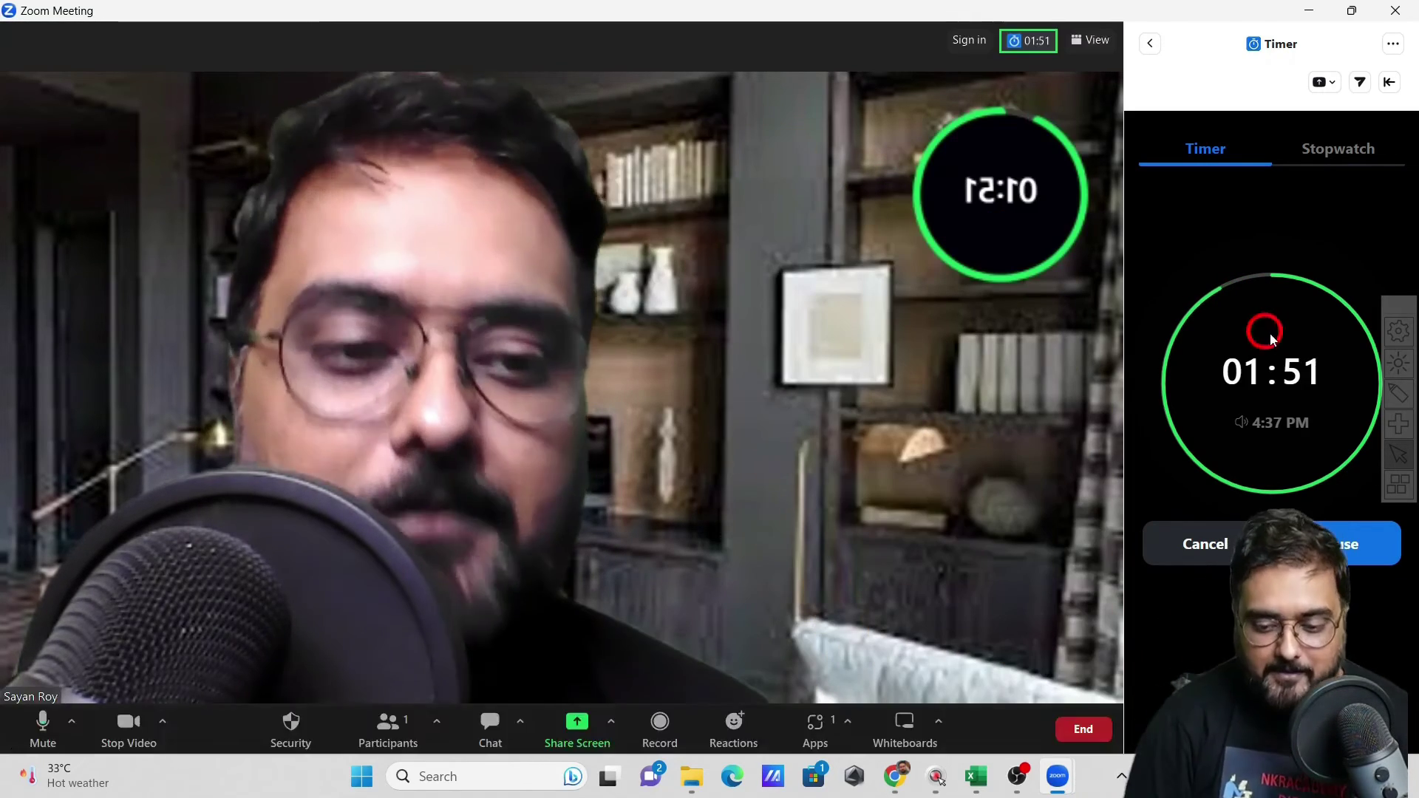
left_click(1223, 543)
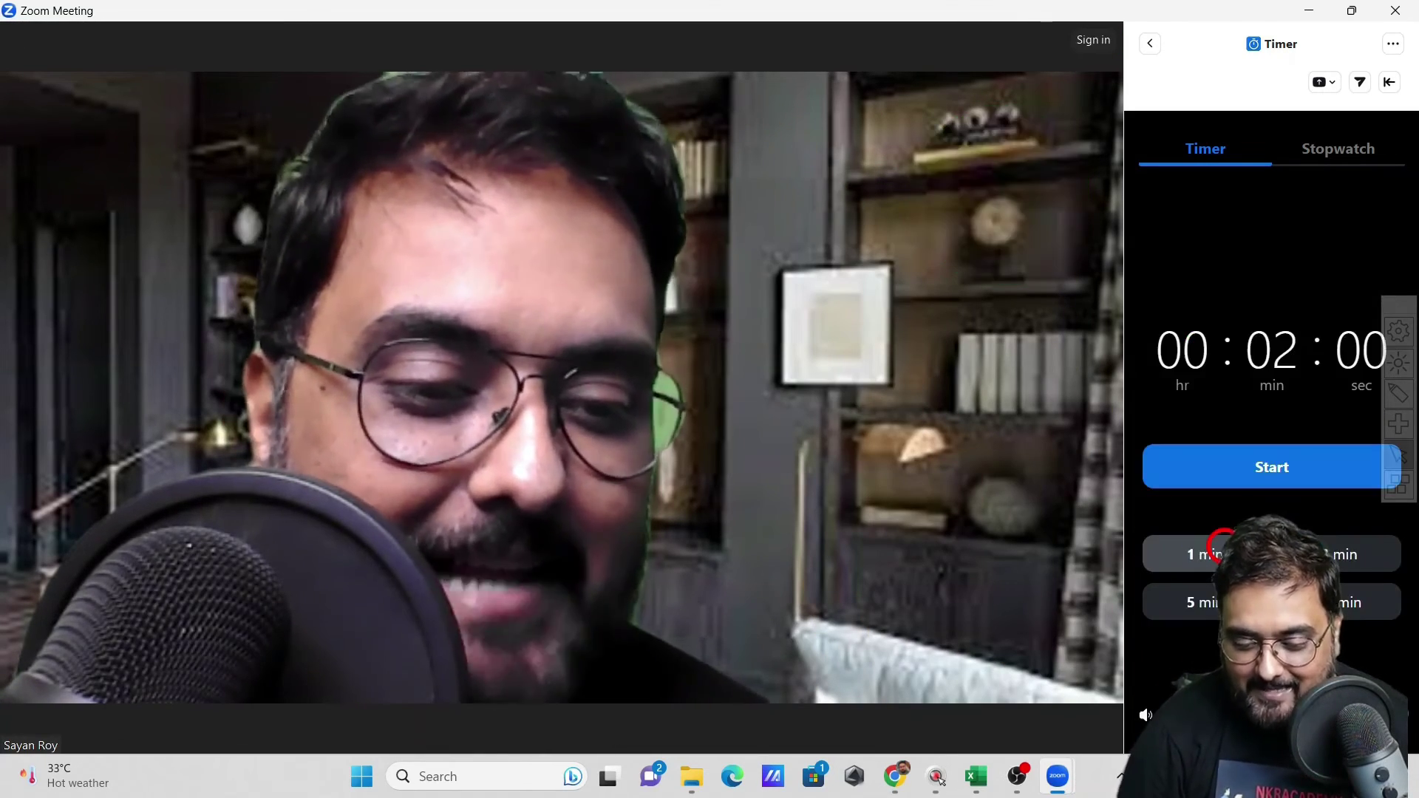
mouse_move(1086, 658)
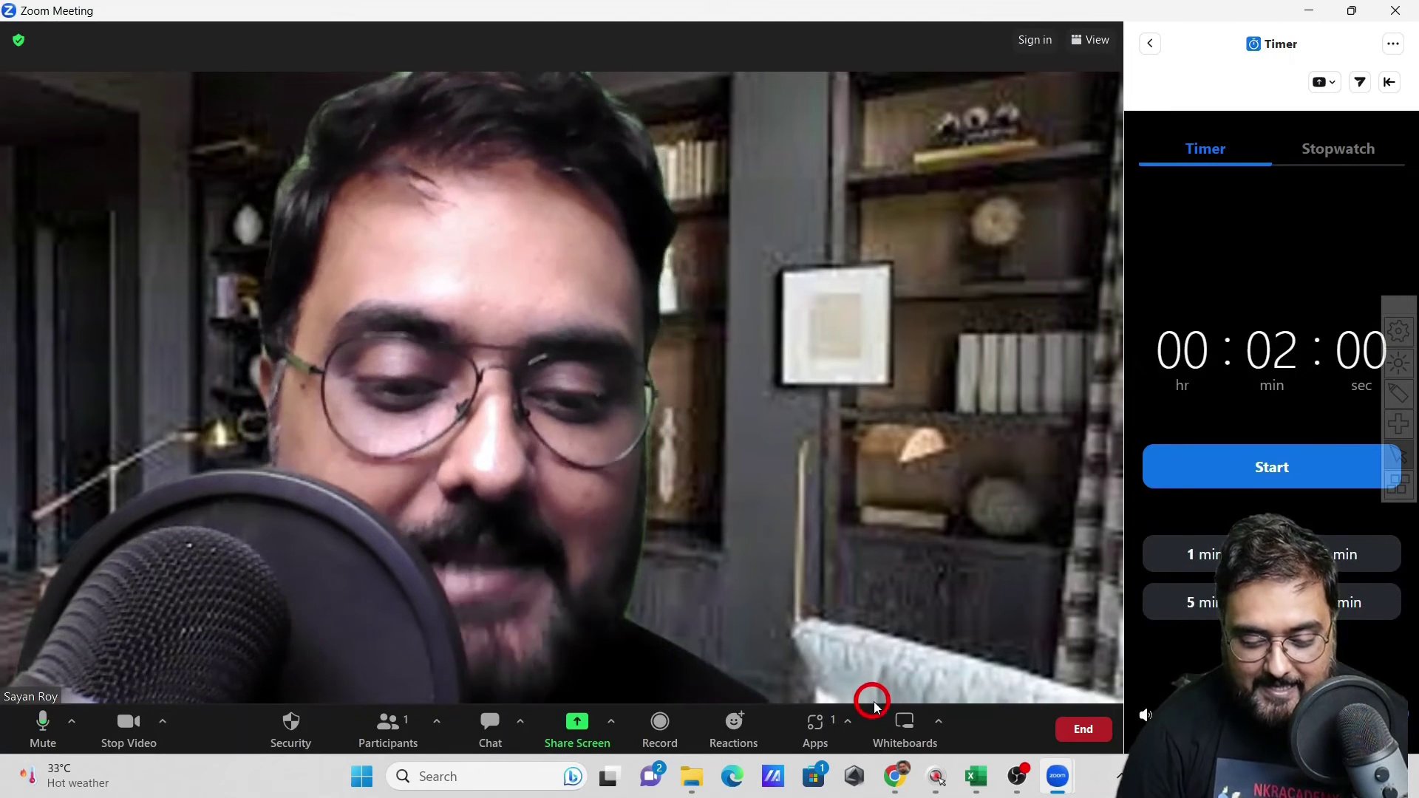
From Whiteboards Templates, pick Problem Statement Map and create the board with Collaborating enabled
left_click(923, 730)
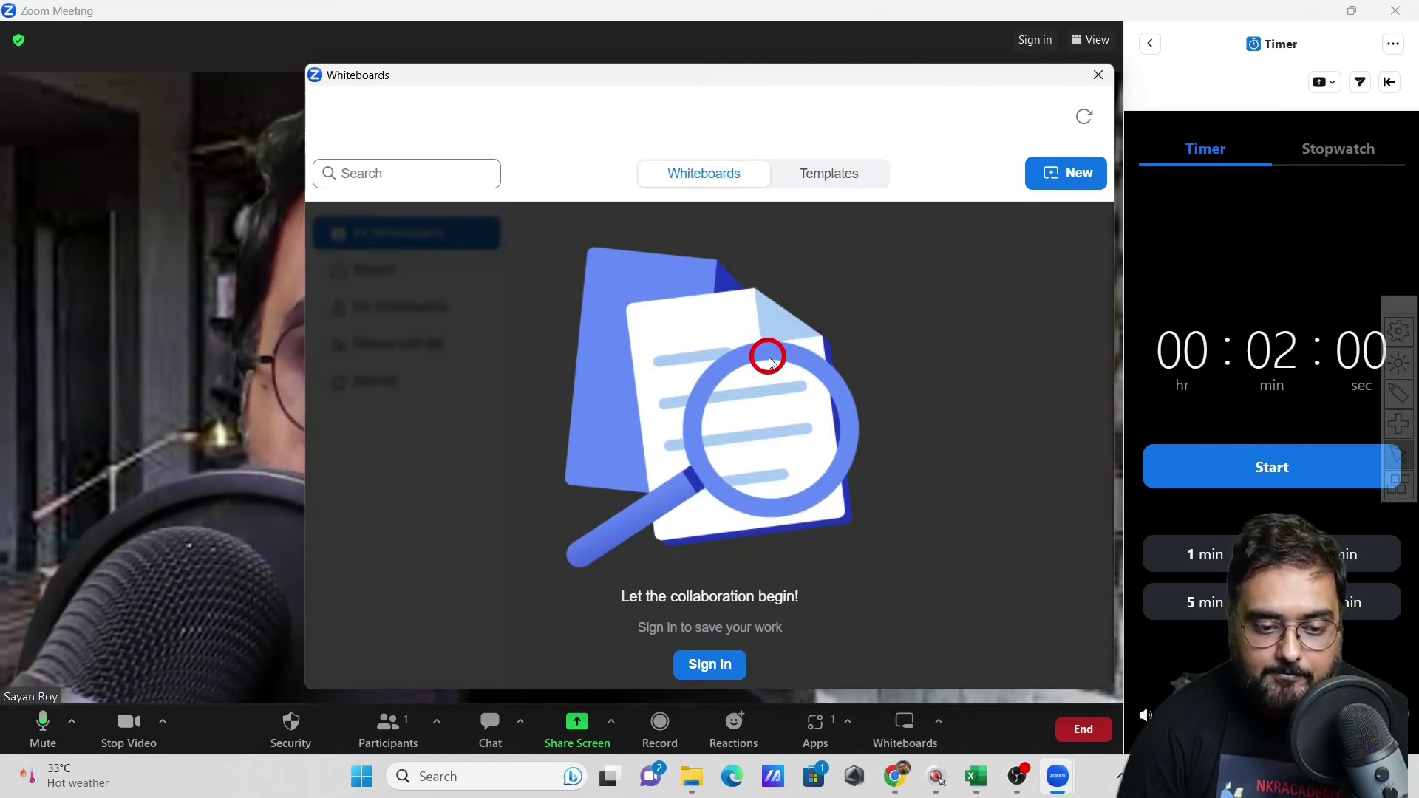
left_click(804, 171)
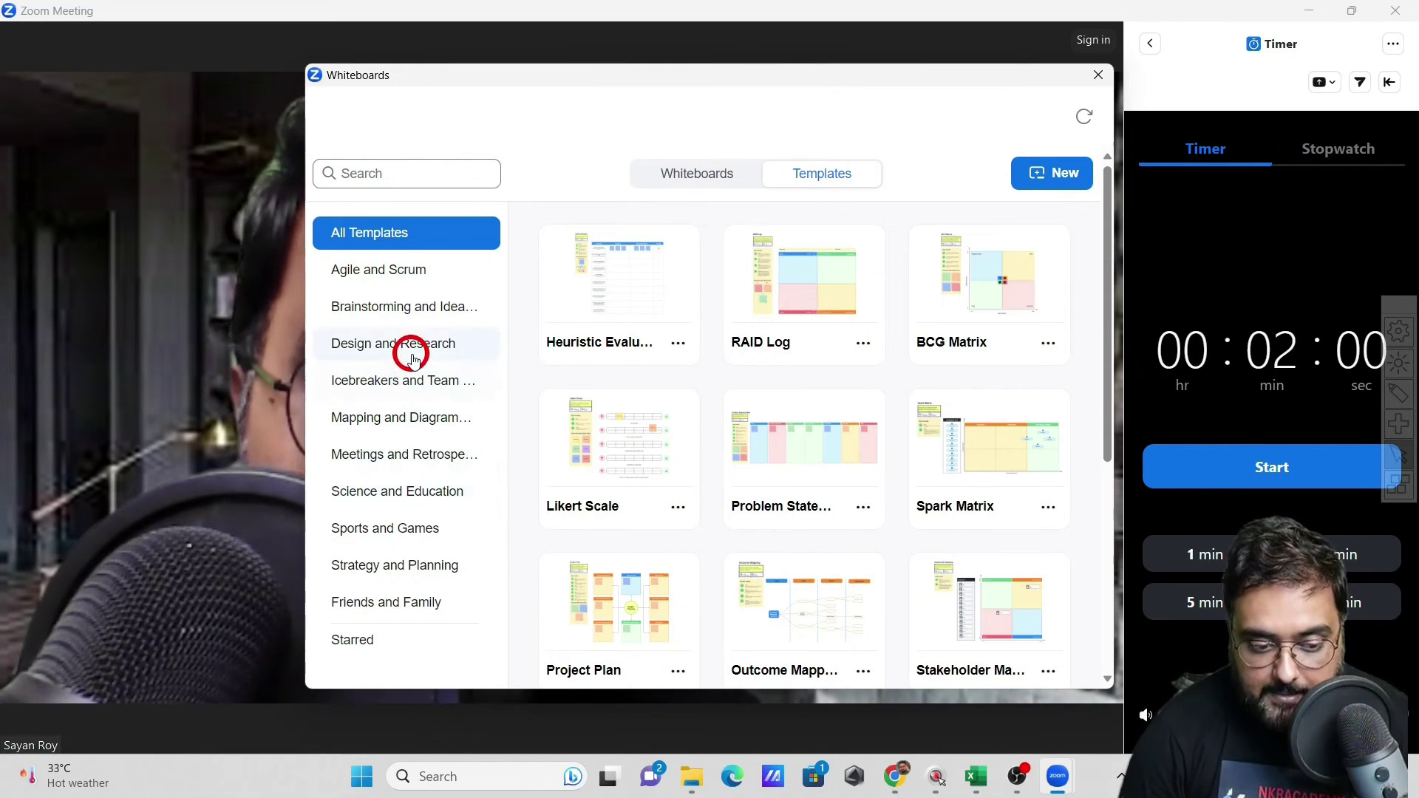
left_click(798, 467)
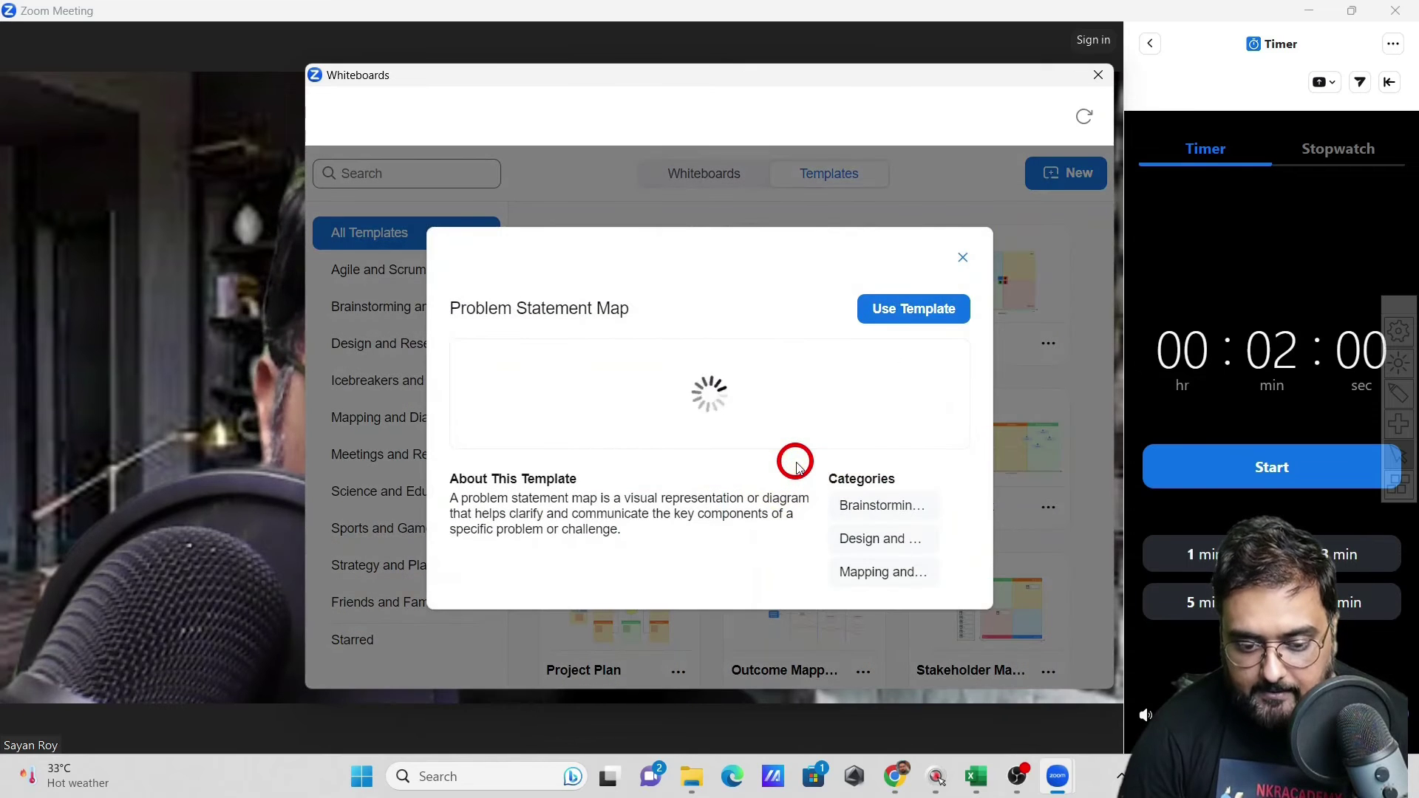
left_click(899, 320)
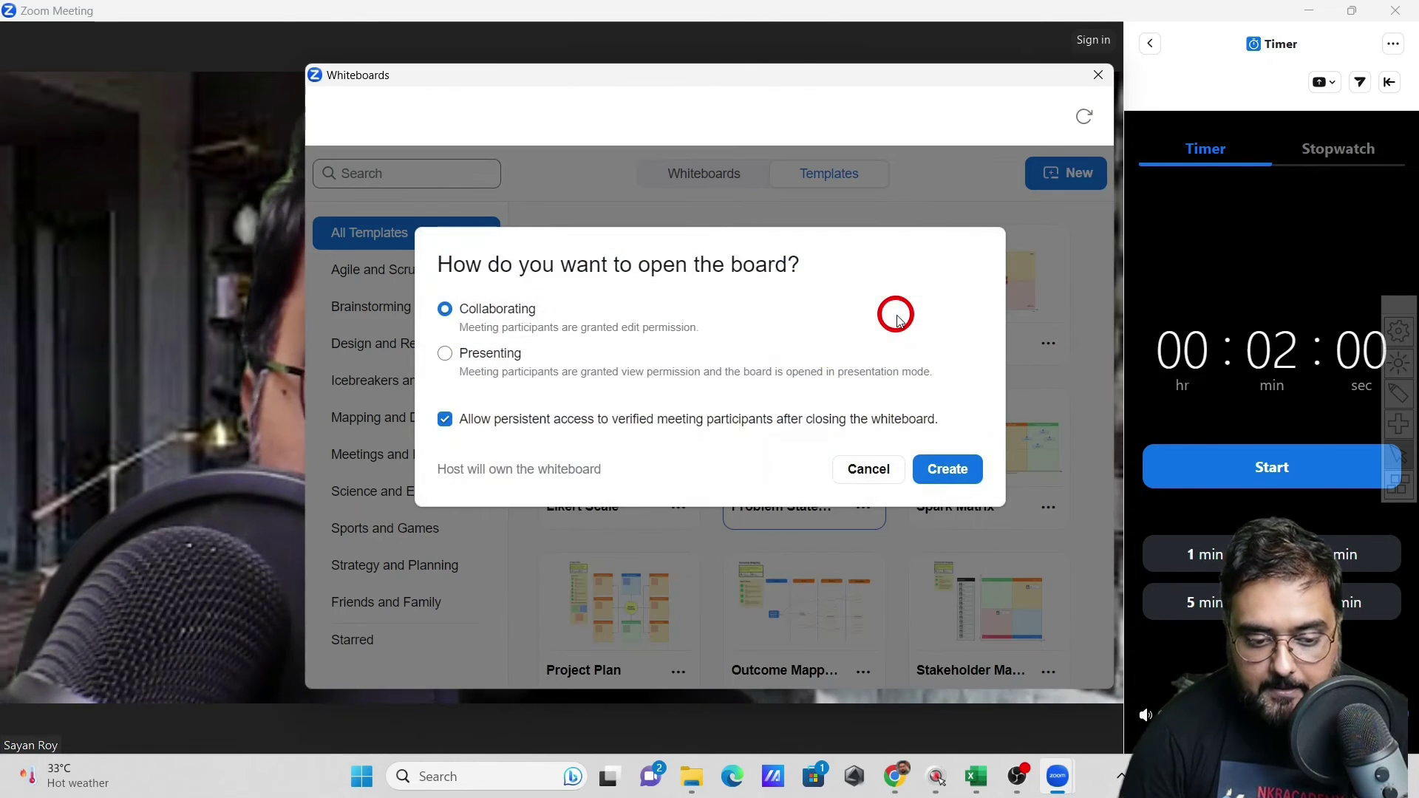
left_click(961, 471)
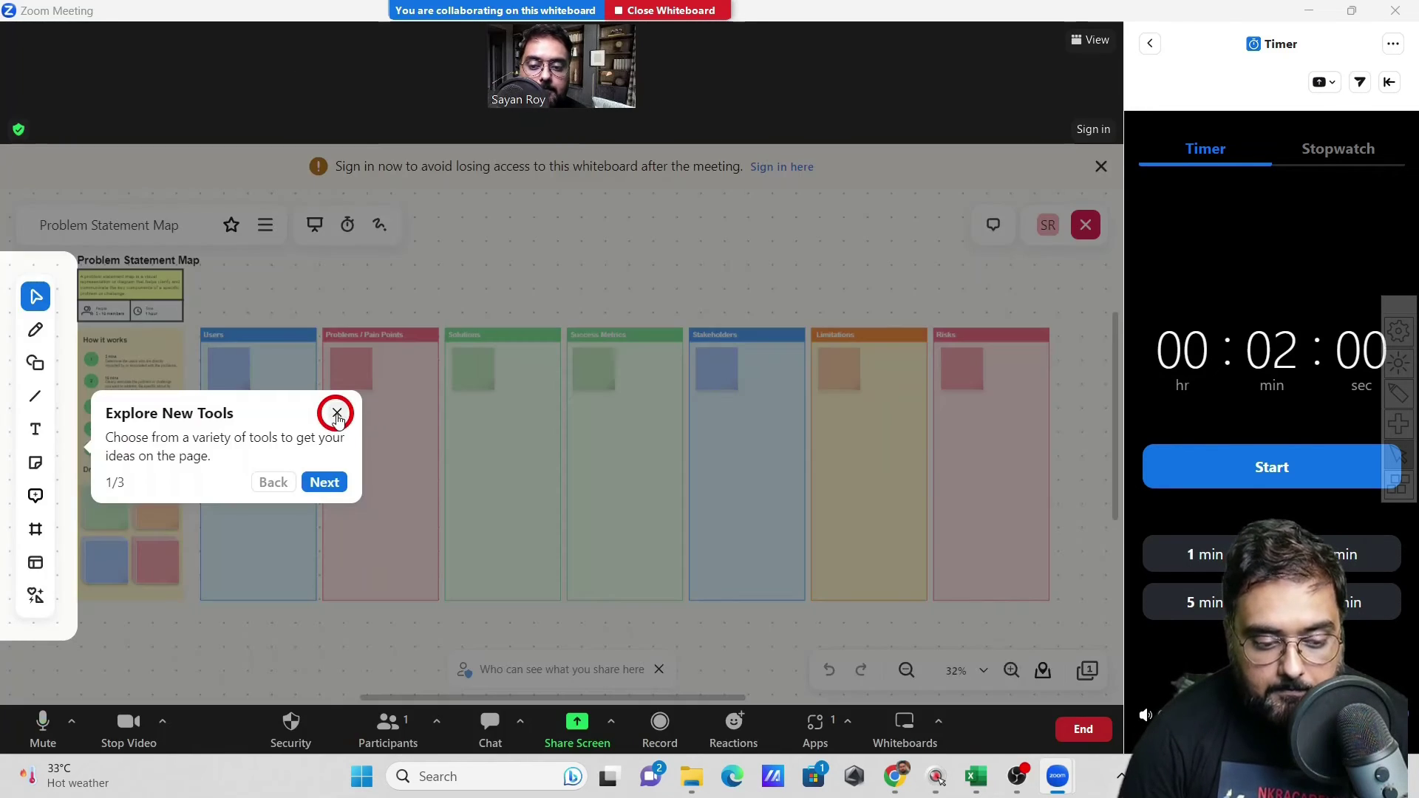
Dismiss the new tools tip, select the Users column, then close the whiteboard
left_click(336, 410)
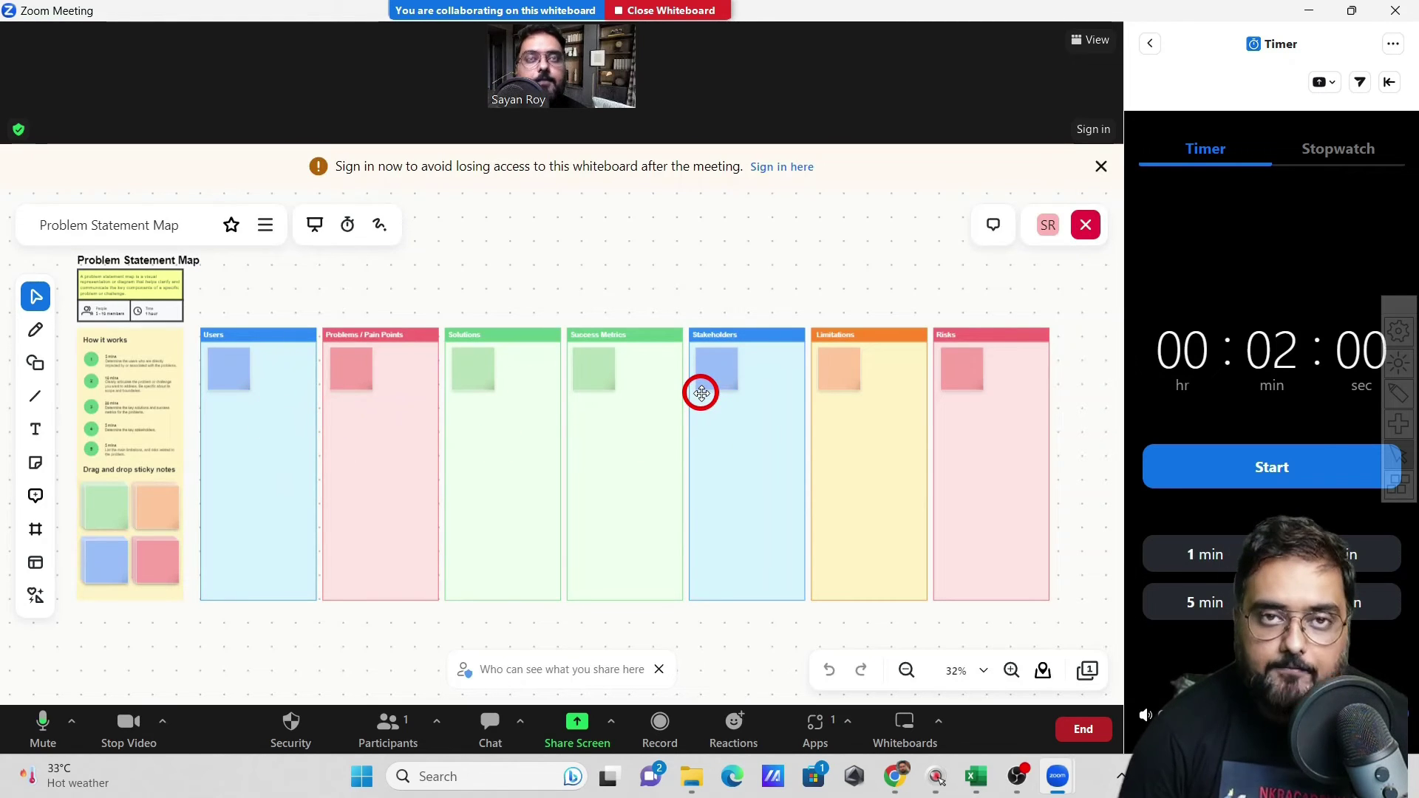
left_click(278, 396)
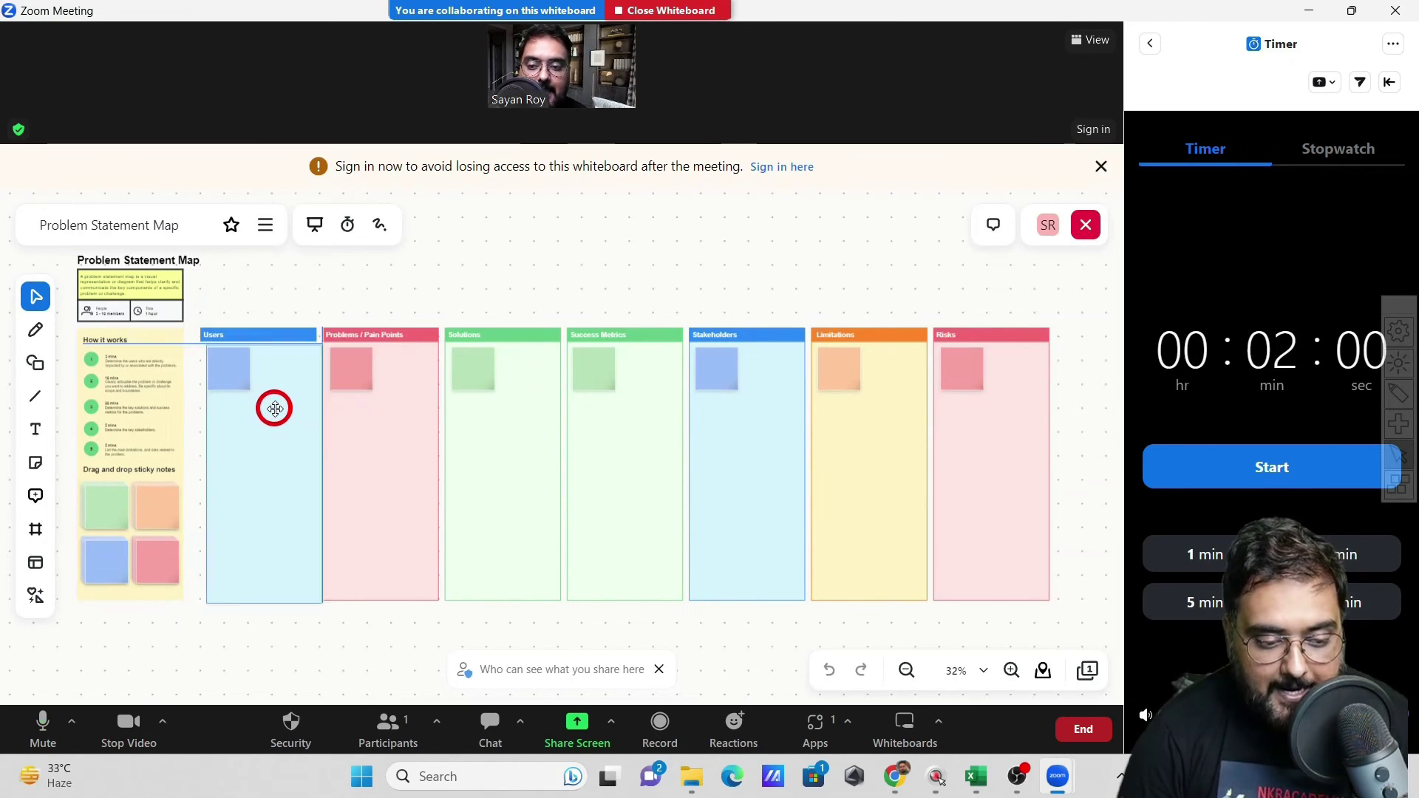
left_click(267, 401)
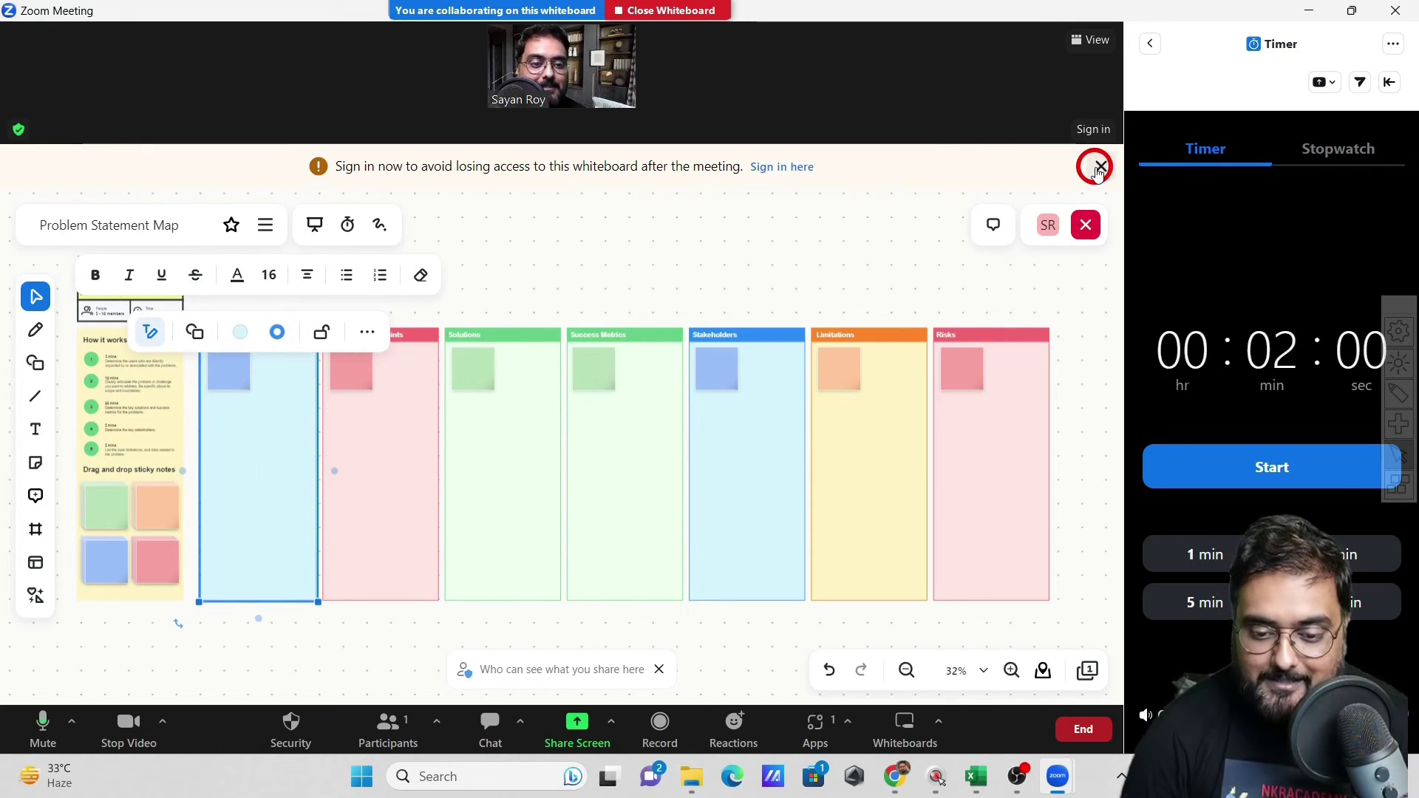
left_click(670, 11)
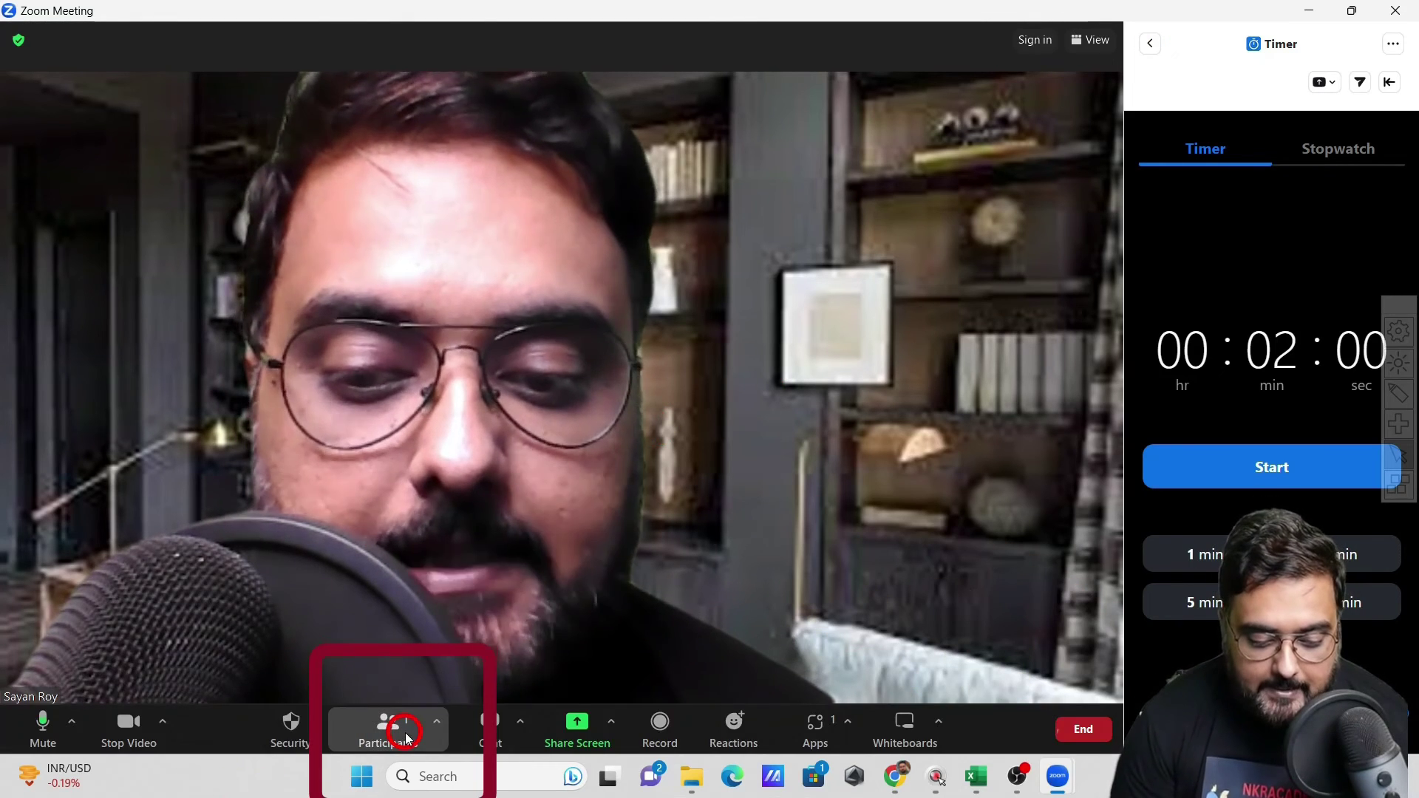
Open the Invite window from Participants, copy the invite link, and try inviting via Gmail
left_click(438, 721)
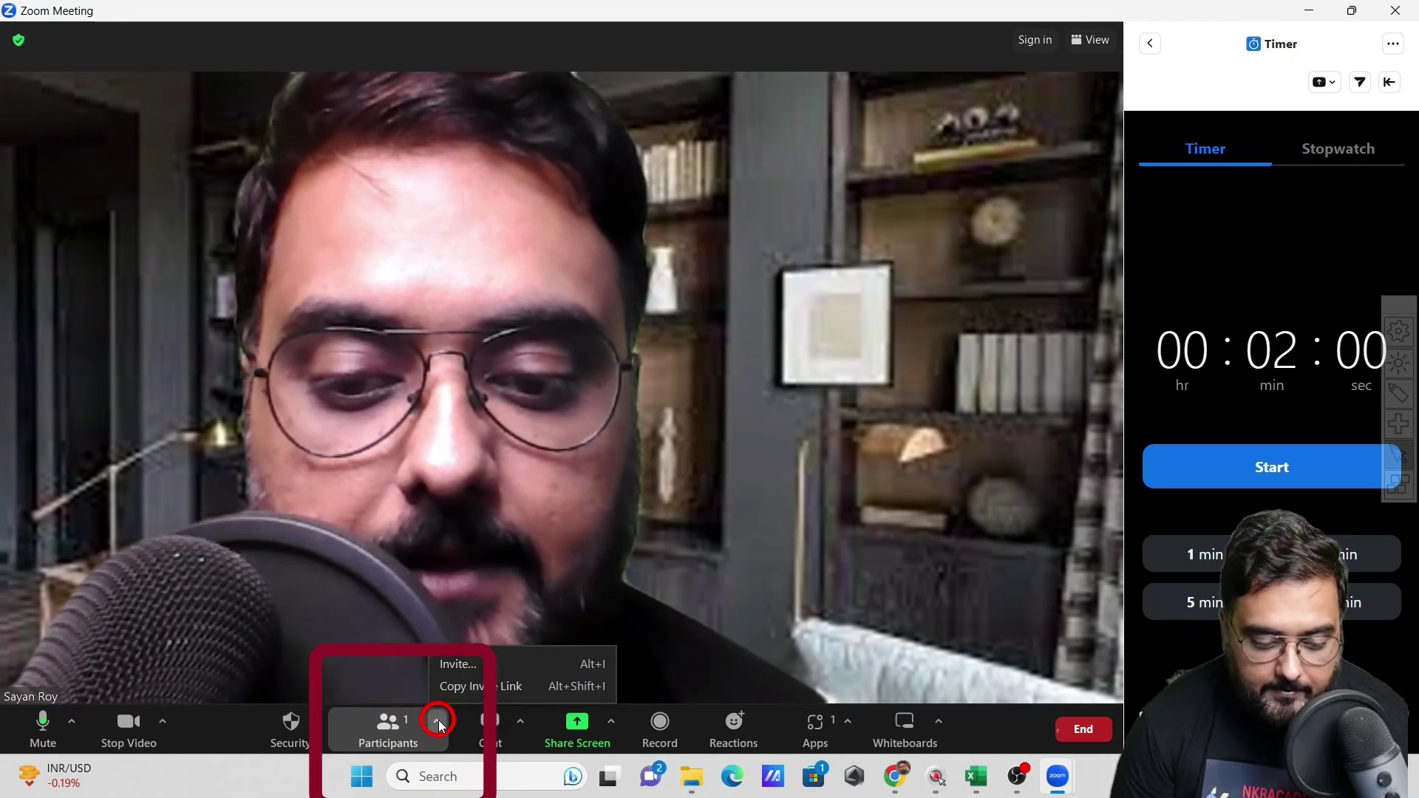
left_click(476, 666)
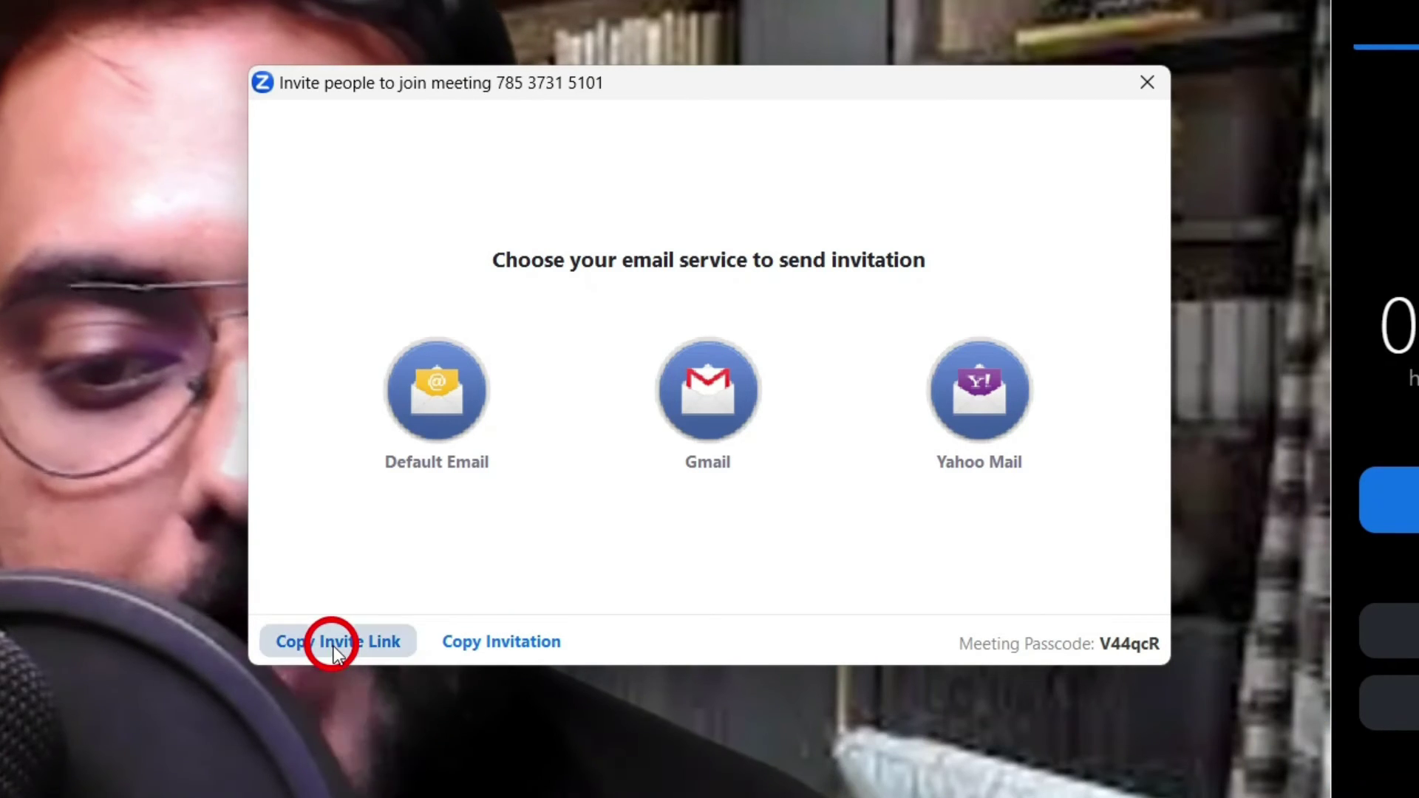
left_click(334, 646)
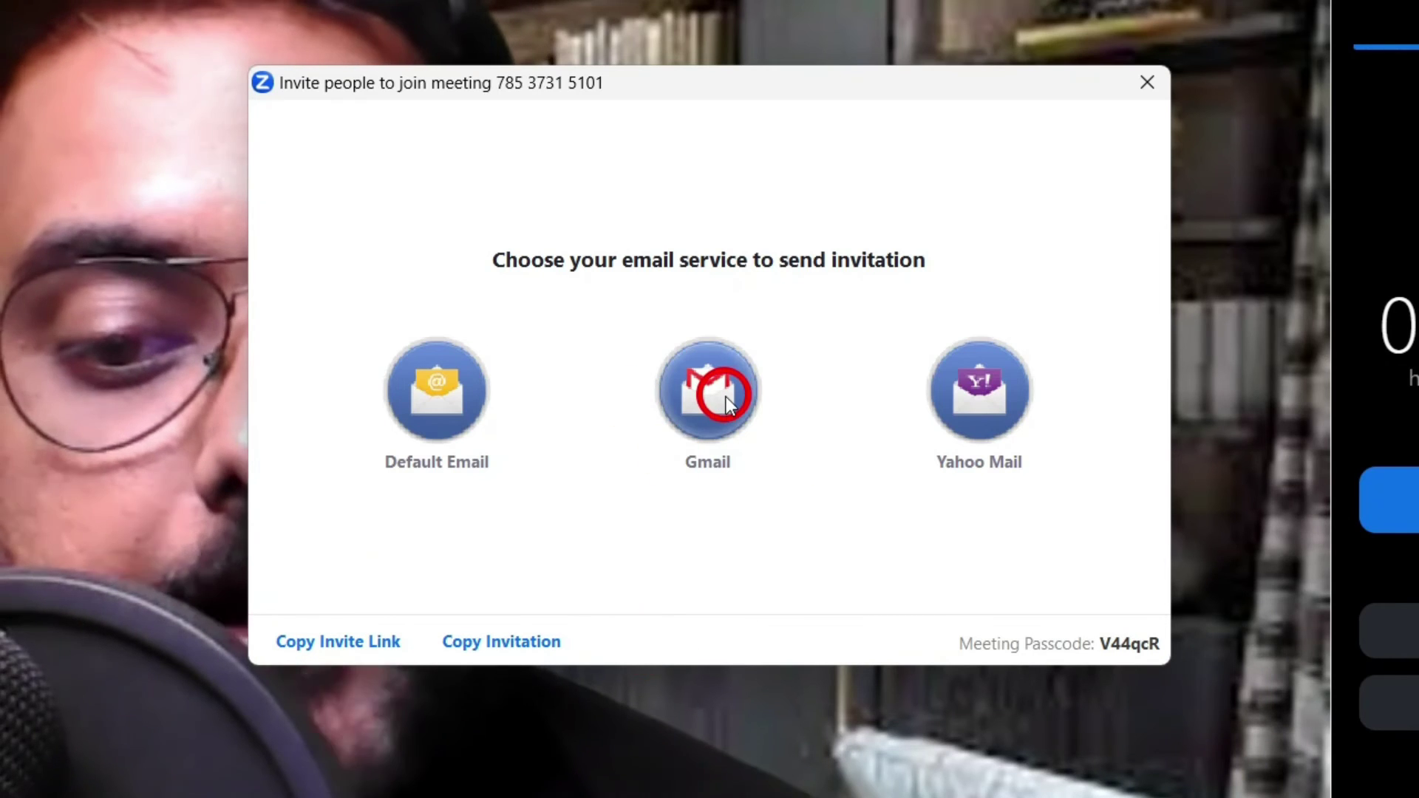
left_click(726, 397)
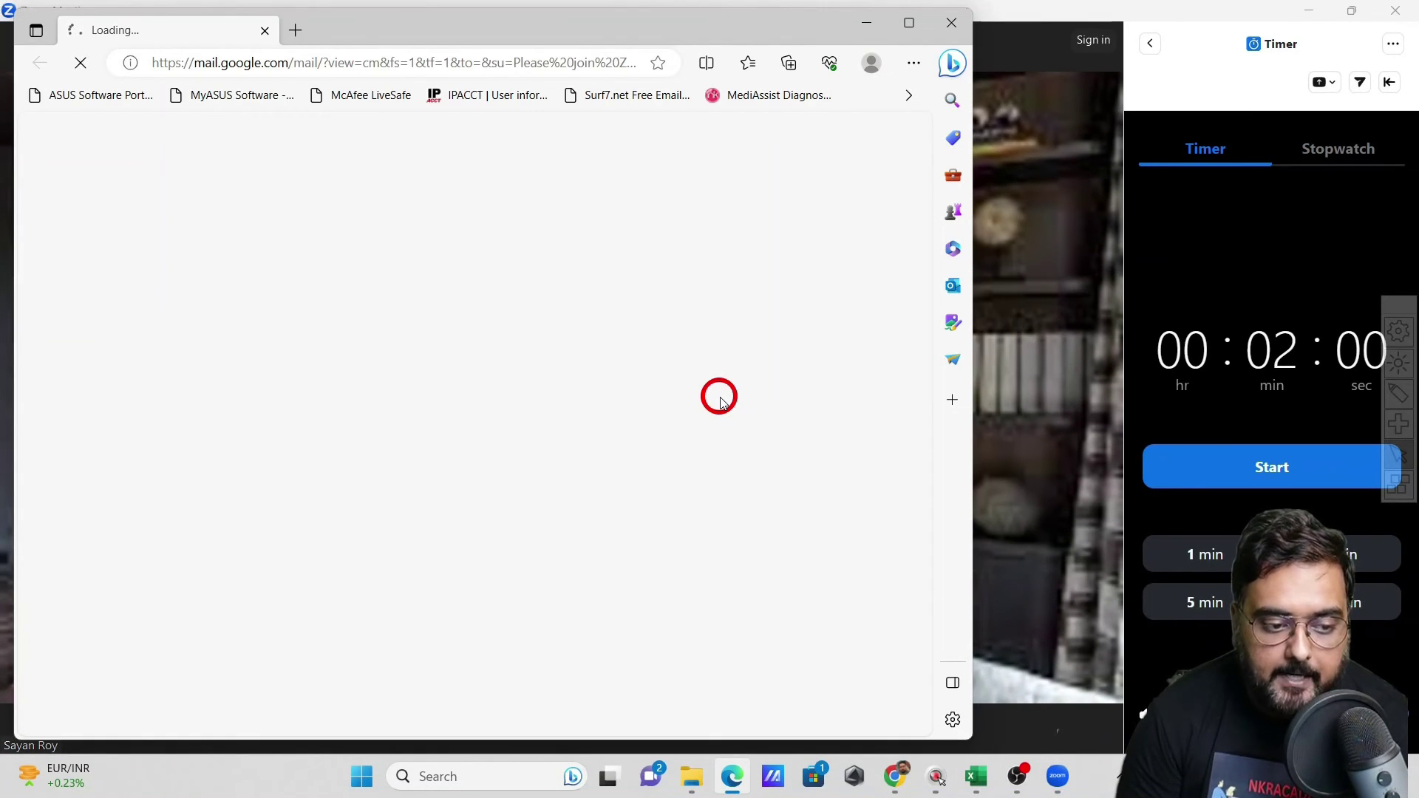
left_click(424, 352)
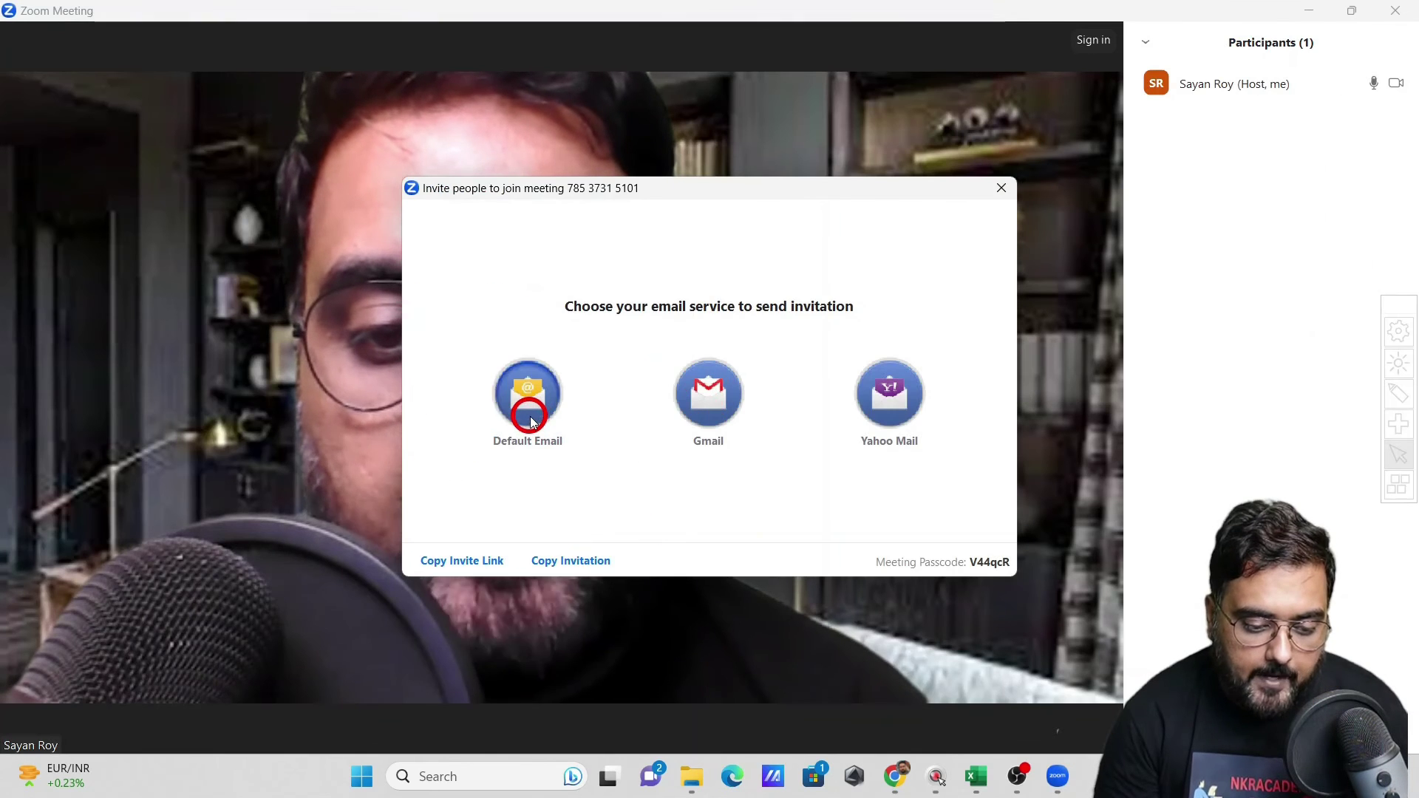
Try Default Email, abandon the Mail account setup, and launch Notepad from Windows search
left_click(529, 418)
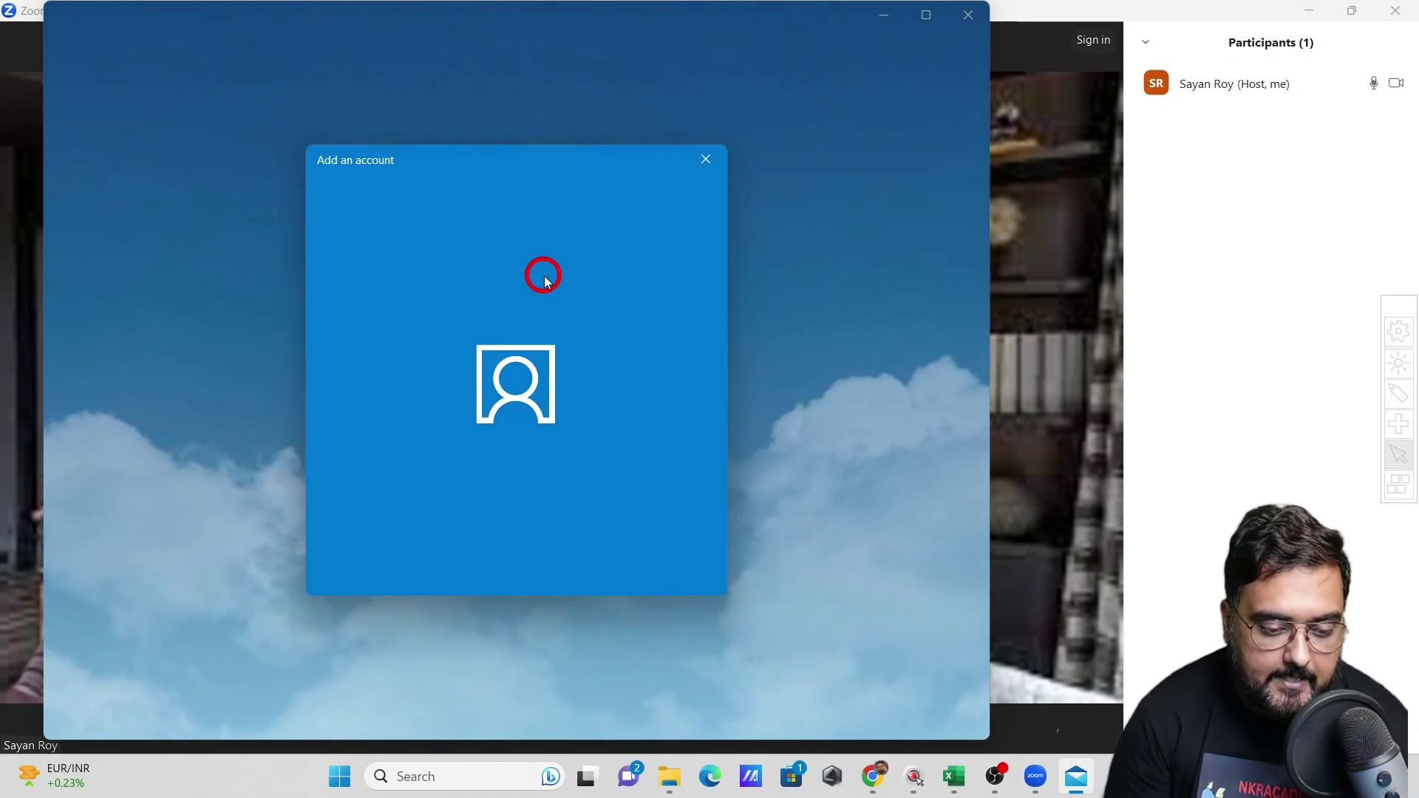
left_click(467, 258)
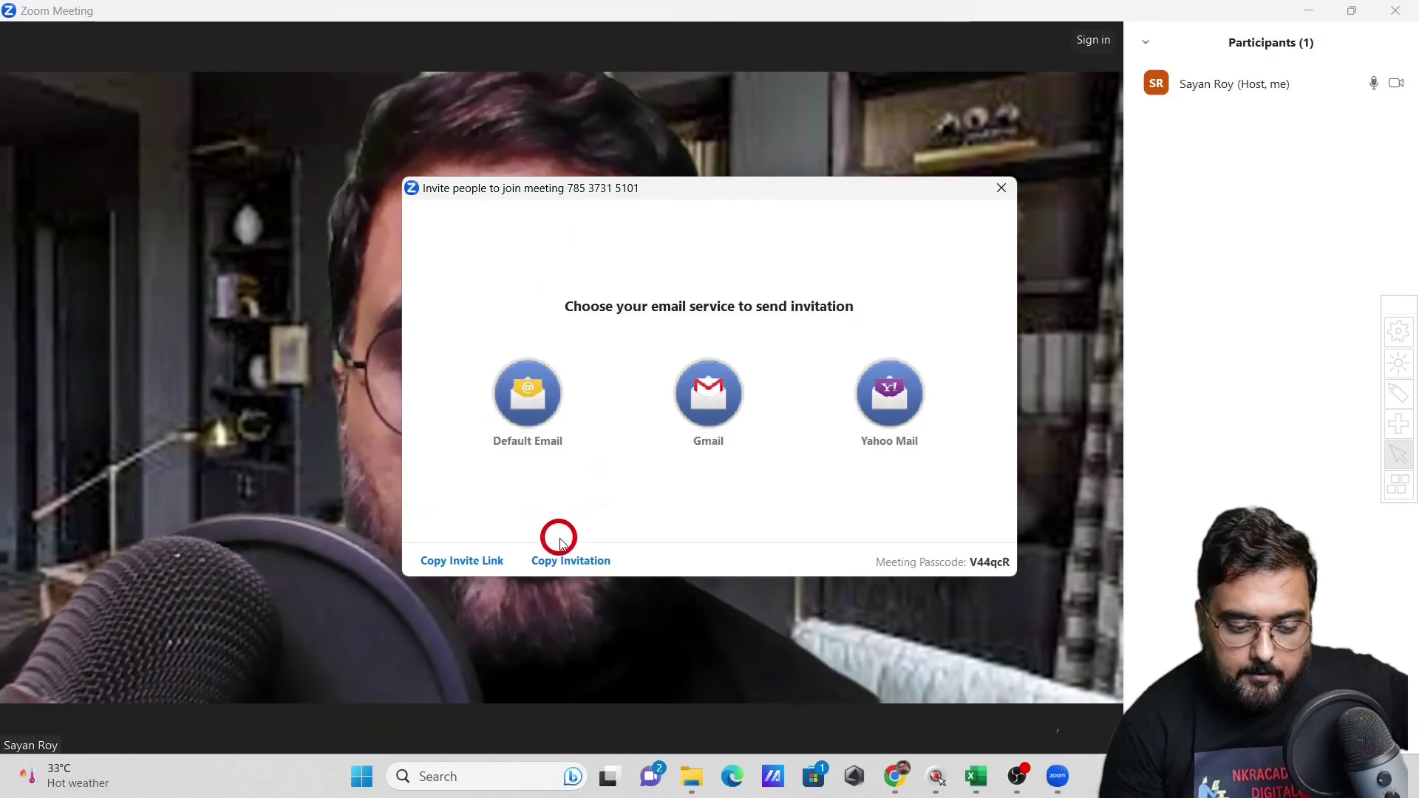
left_click(473, 776)
type("notepad")
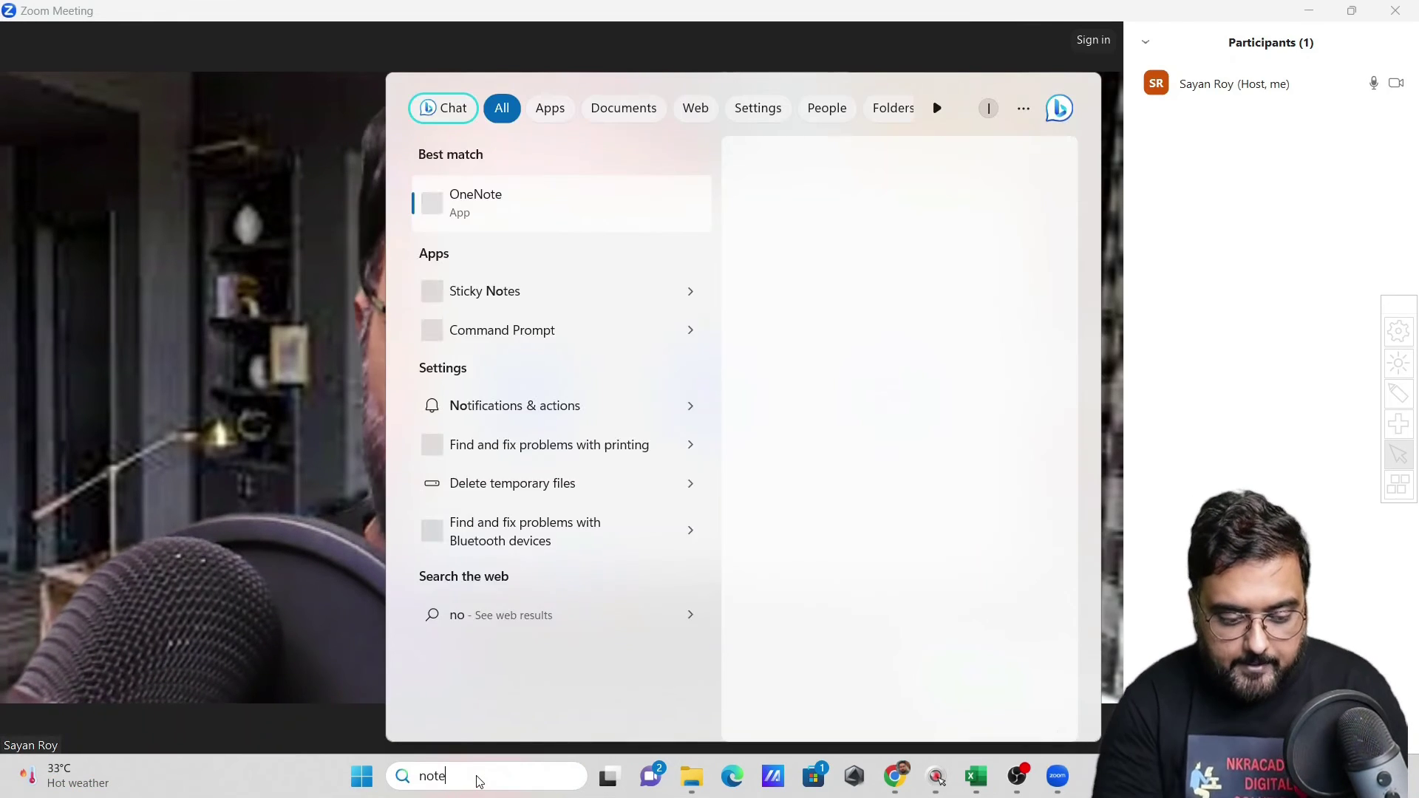
left_click(546, 219)
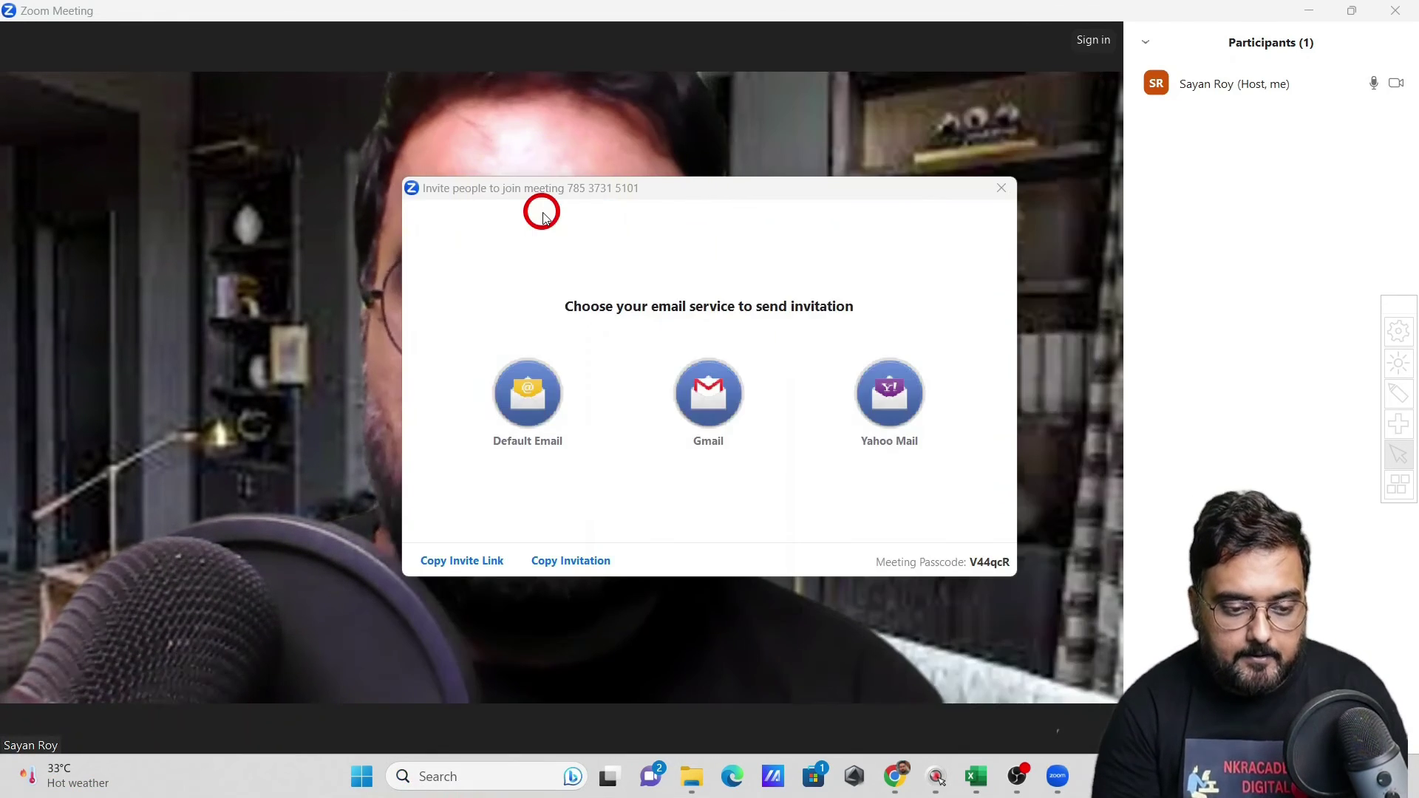
Paste the copied invite link into Notepad and close Zoom's invite window
left_click(595, 149)
key("ctrl+v")
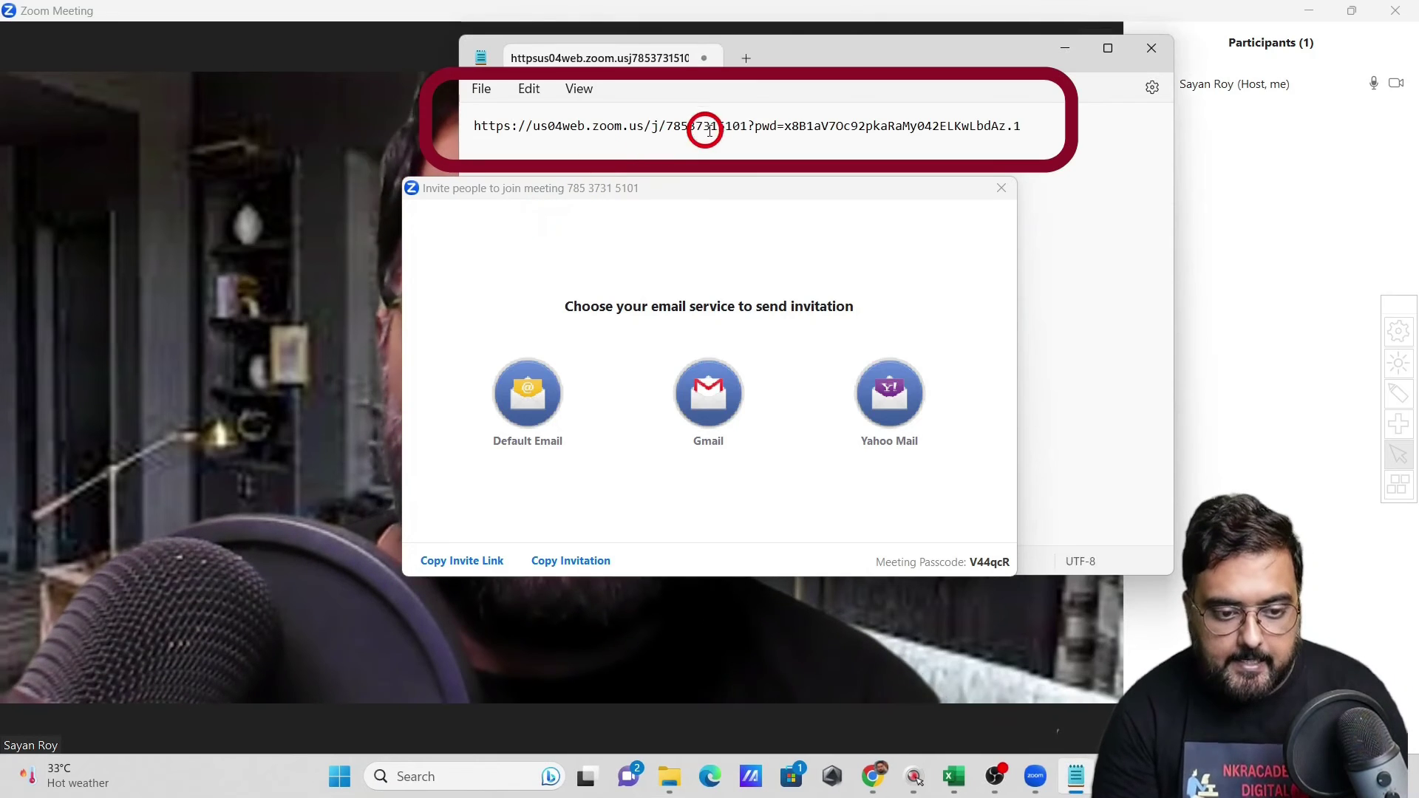
left_click_drag(1032, 123, 569, 111)
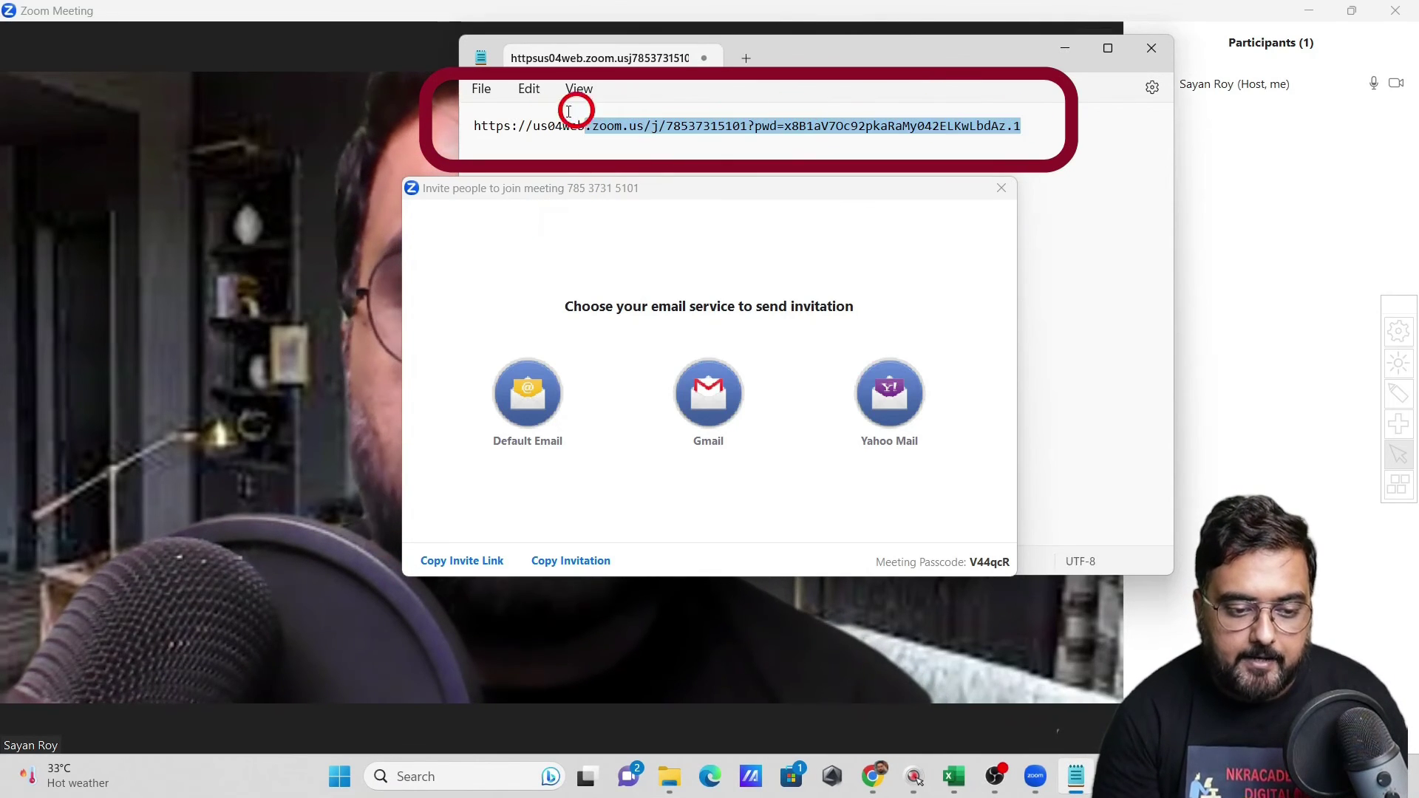
left_click(877, 571)
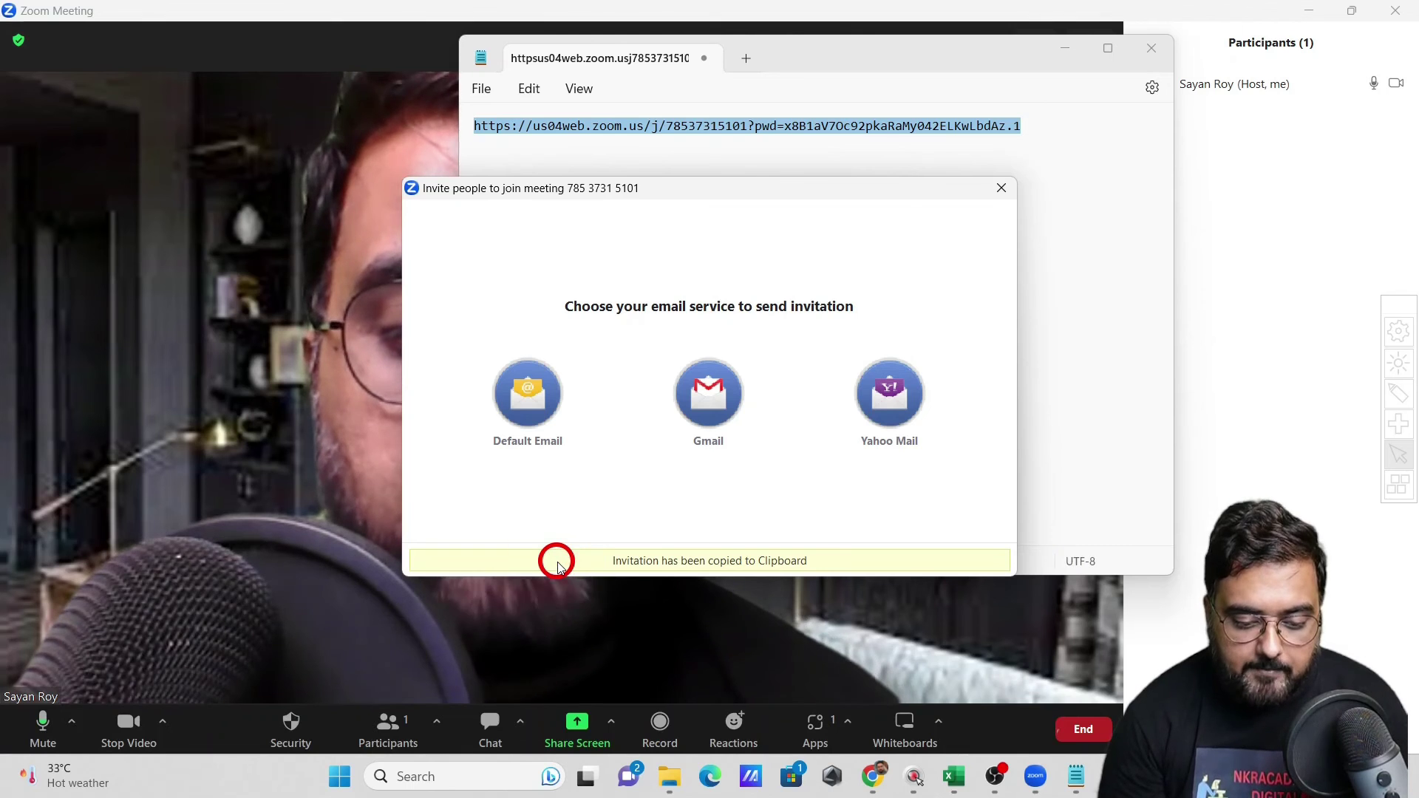
left_click(1052, 125)
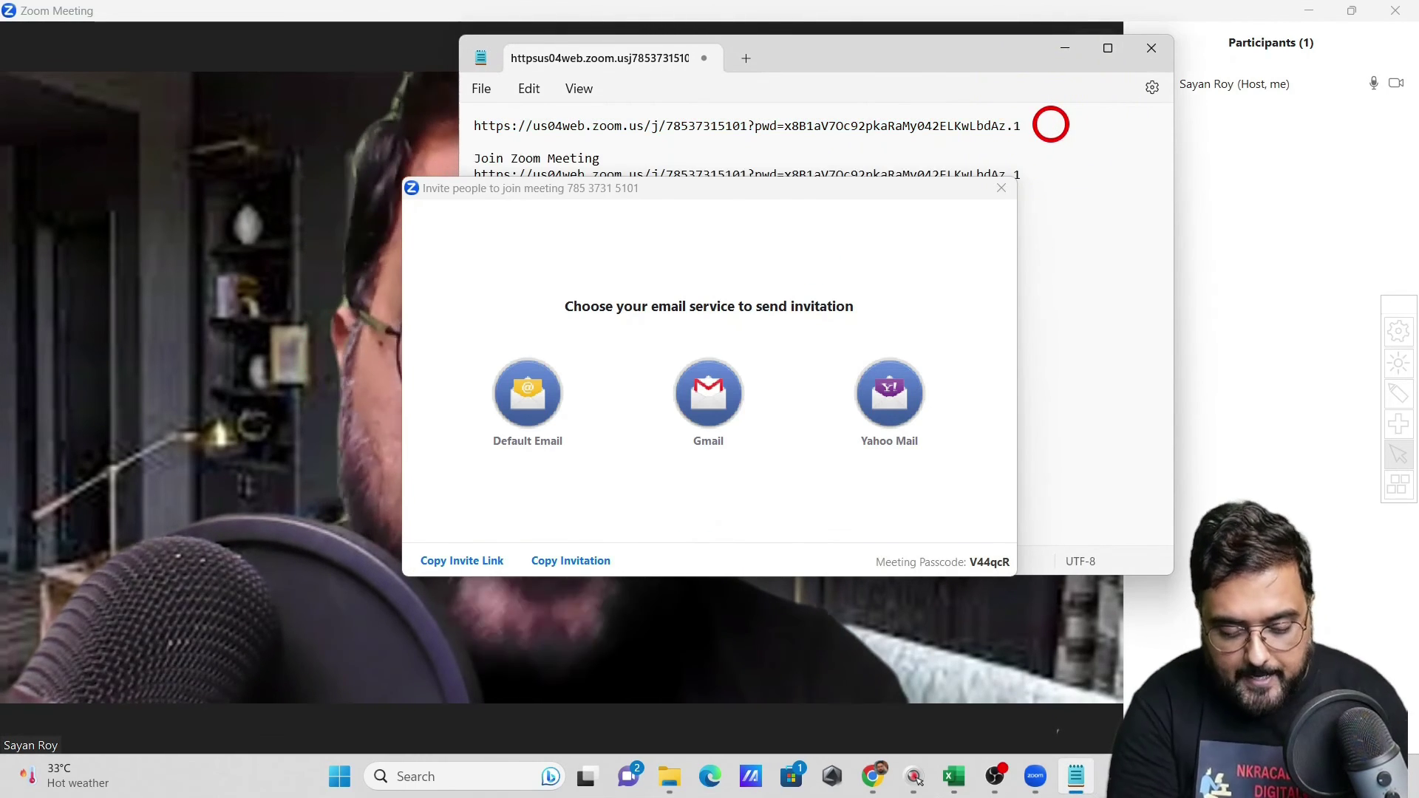
left_click(1002, 188)
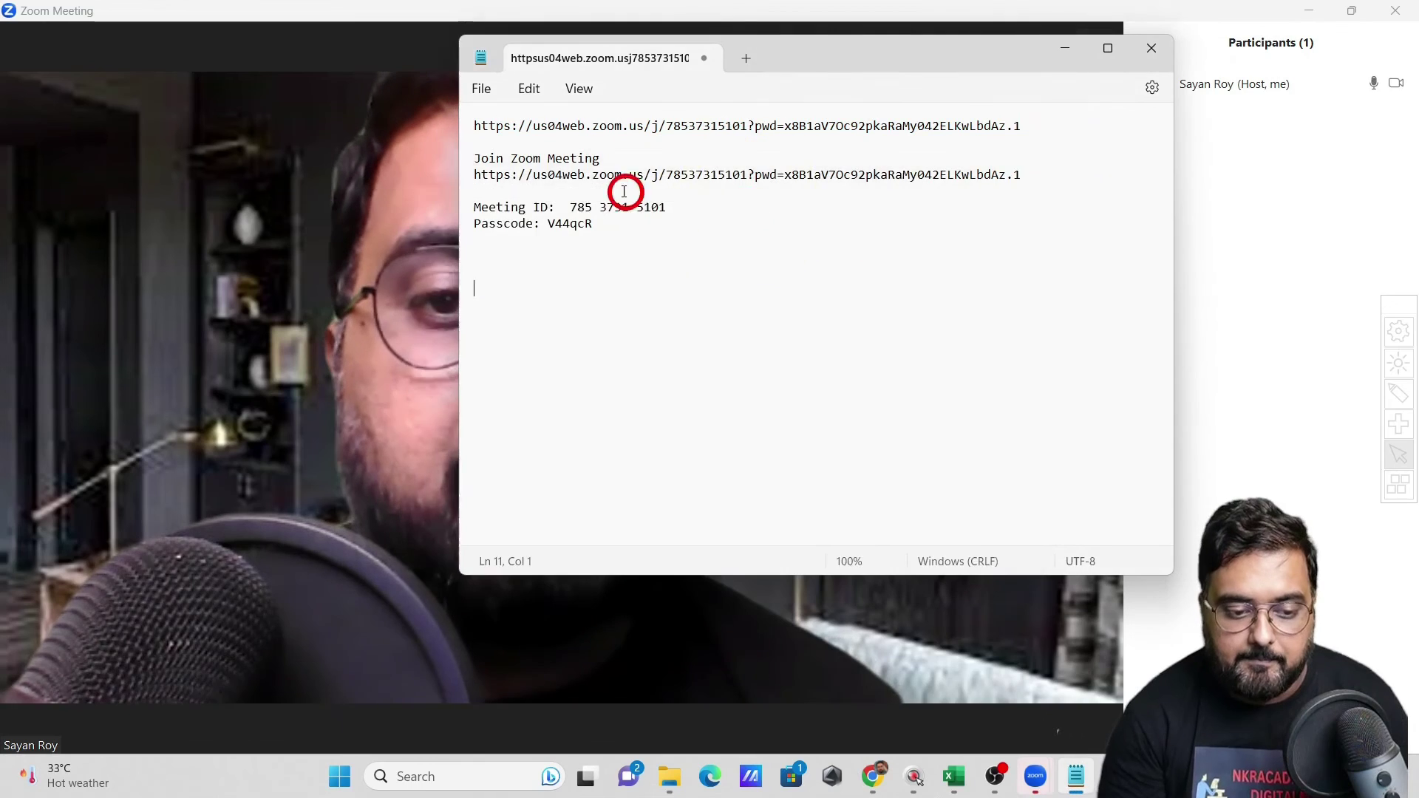
Select the pasted invitation block starting at Join Zoom Meeting
left_click(475, 158)
left_click_drag(357, 192, 459, 191)
left_click(442, 190)
left_click_drag(364, 191, 436, 255)
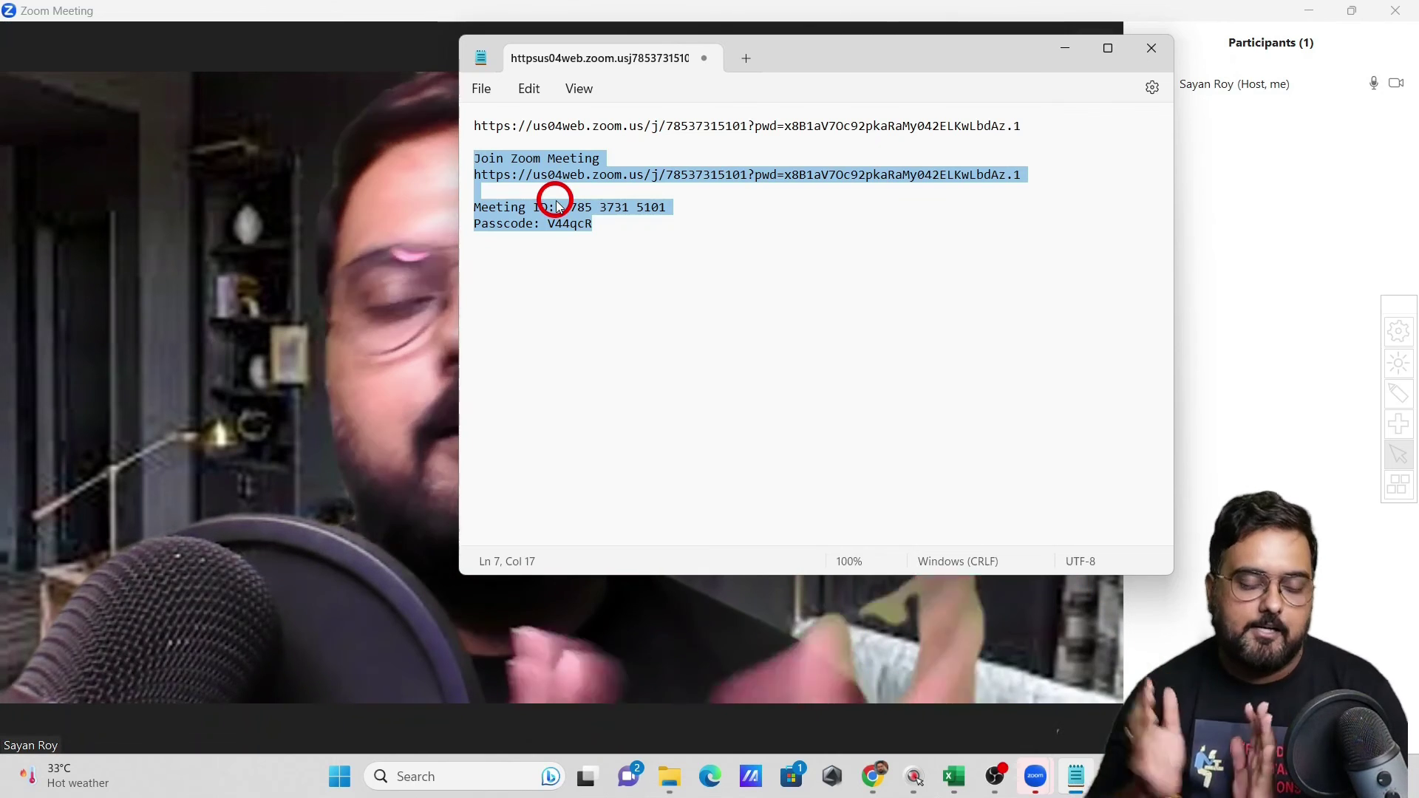
Minimize Notepad, mute the microphone, and show the participants list with Alt+U
left_click(1066, 49)
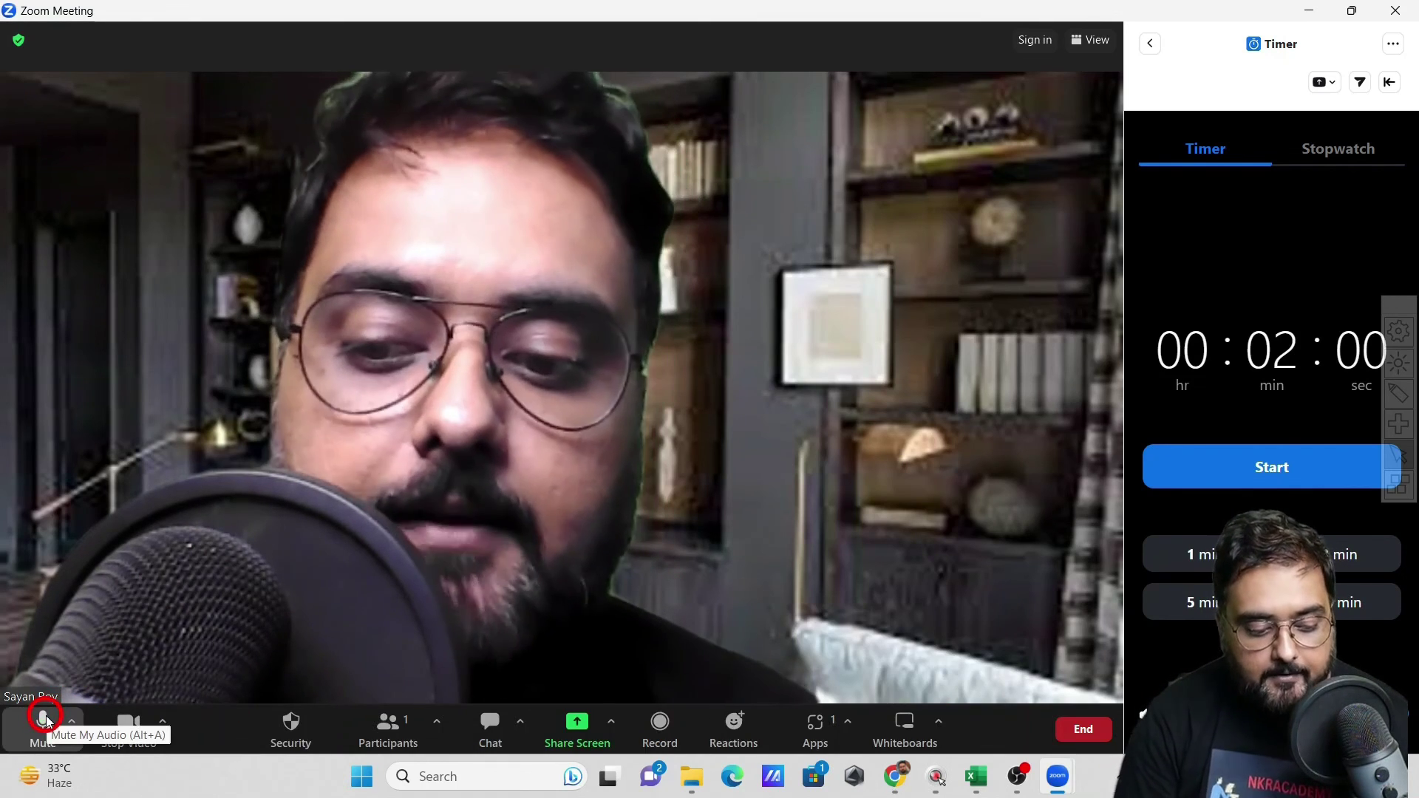
left_click(46, 720)
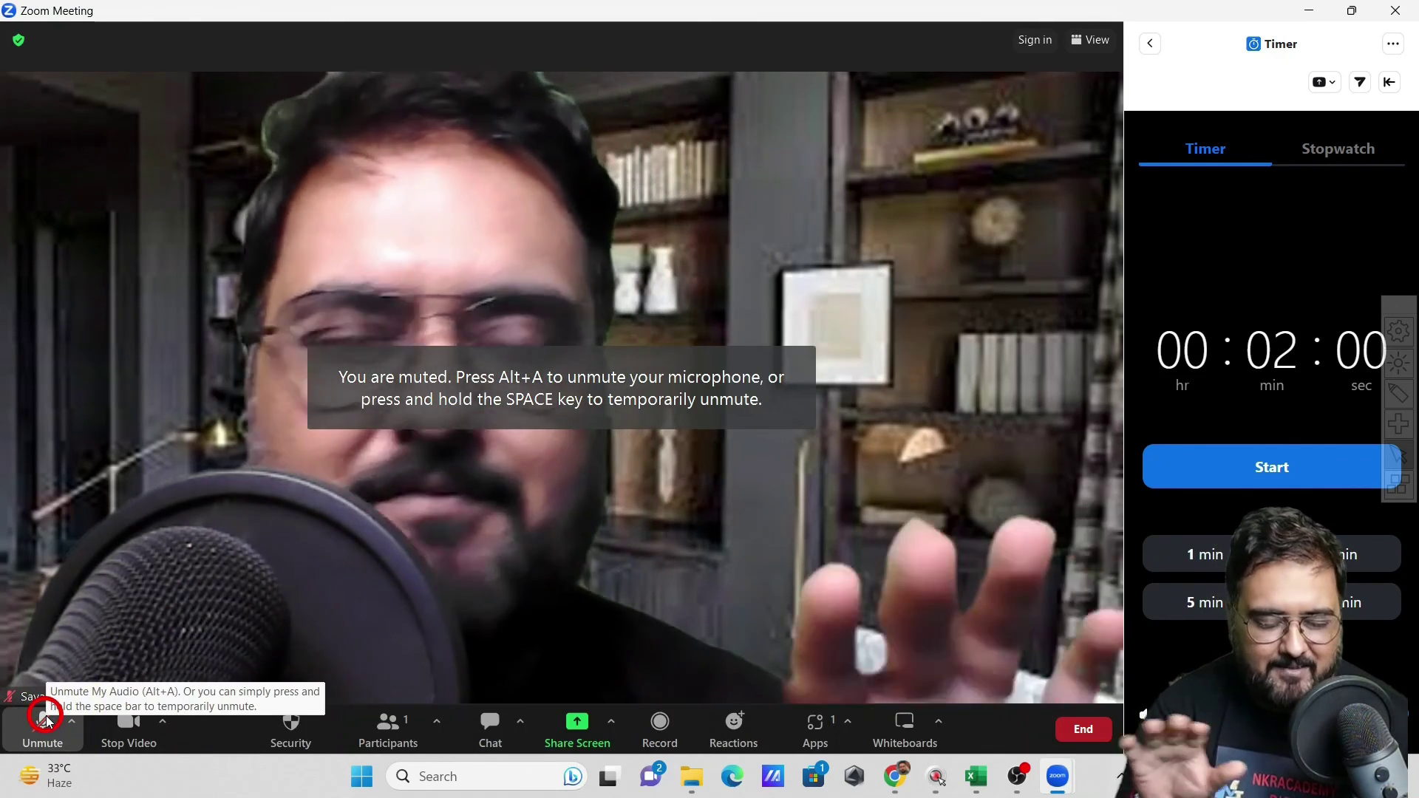
key("alt+u")
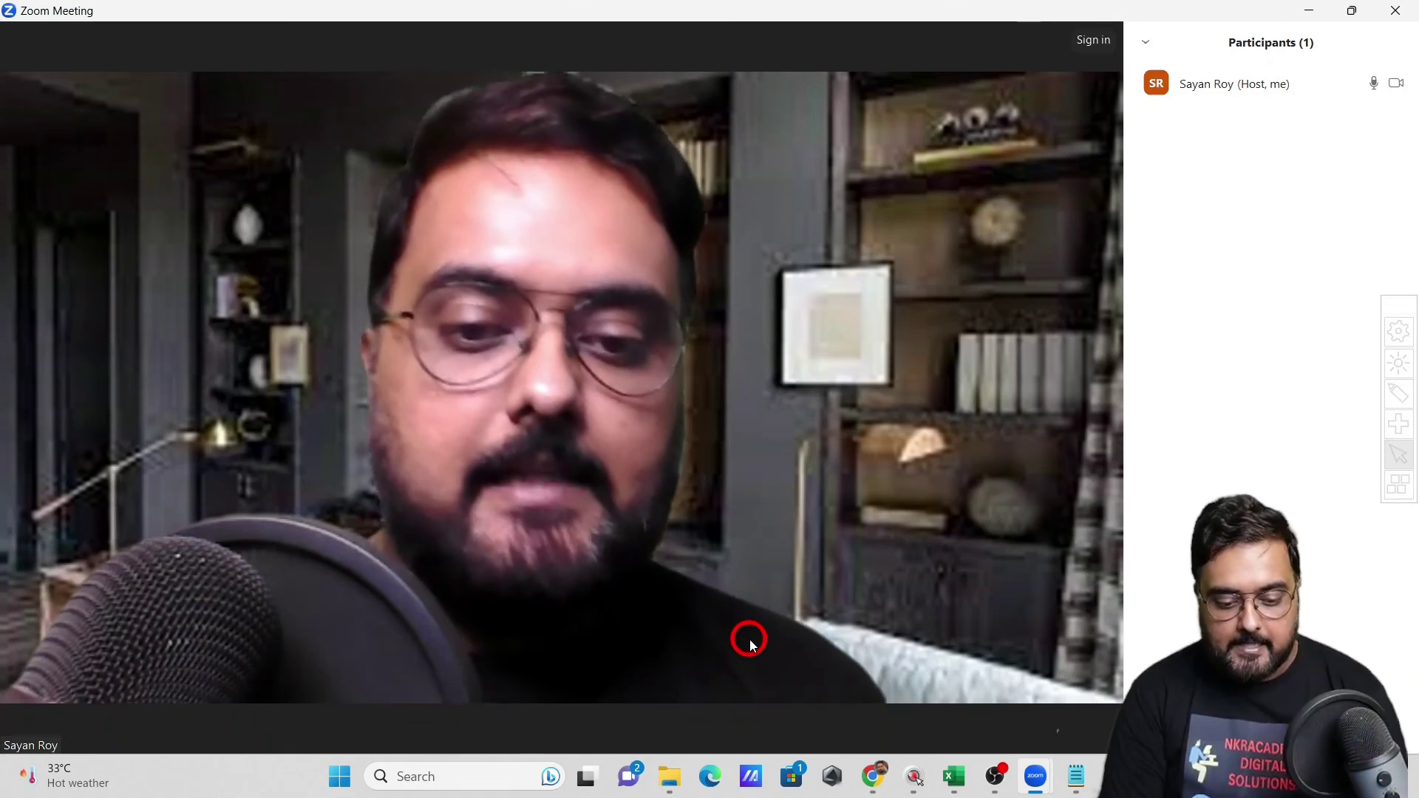